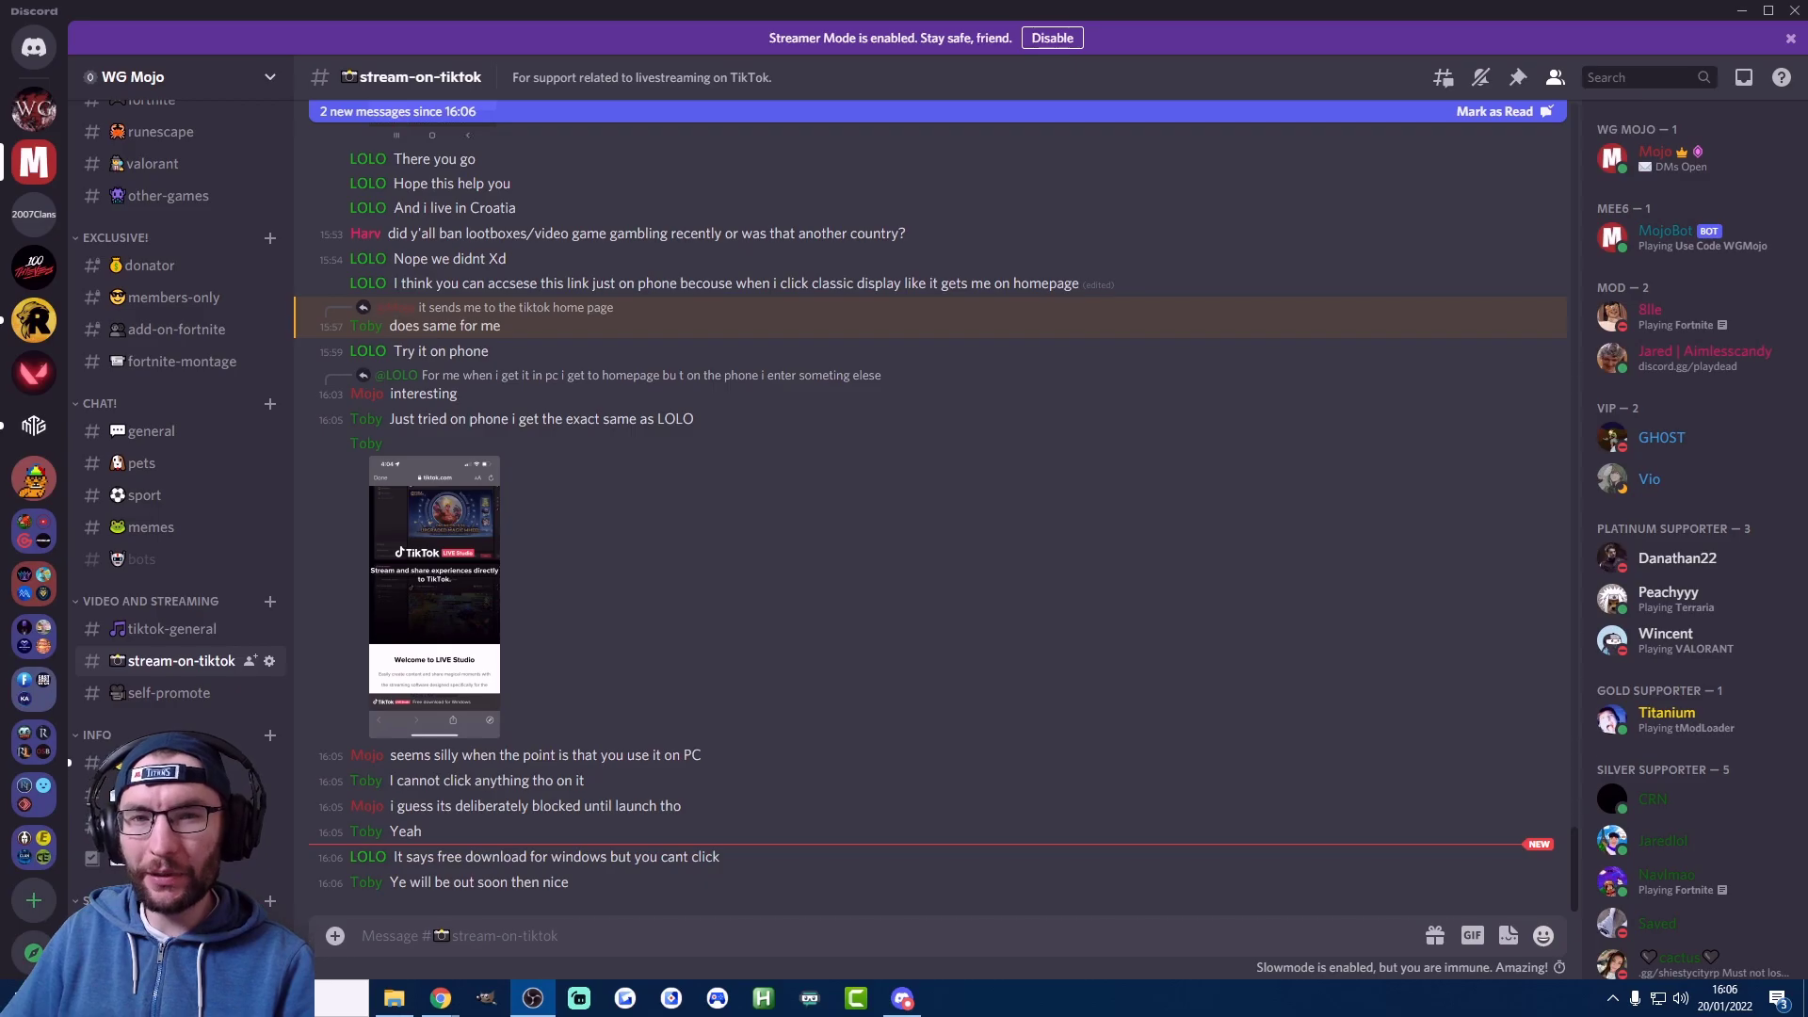
Step: Switch from Discord to the wg_mojo TikTok profile page in Chrome
key("alt+Tab")
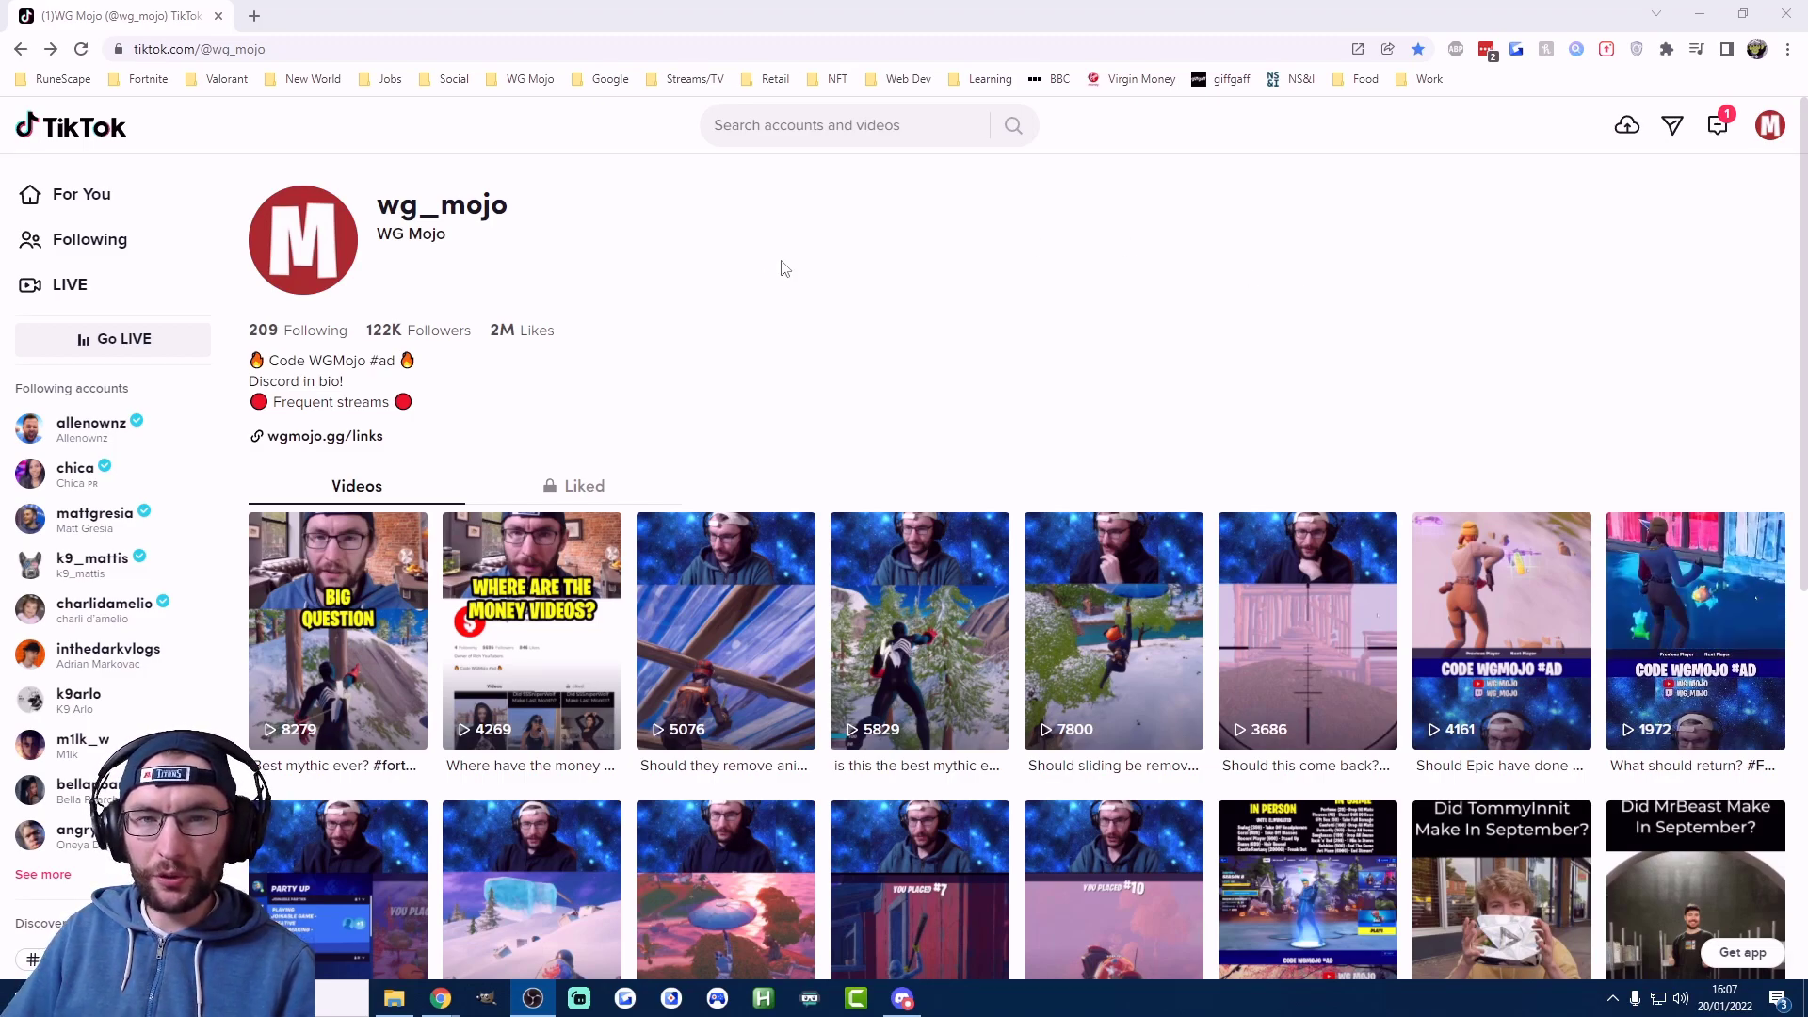
Step: Save the TikTok LIVE settings as 'Every Fortnite Event Ever' under Gaming and copy the stream key
left_click(101, 341)
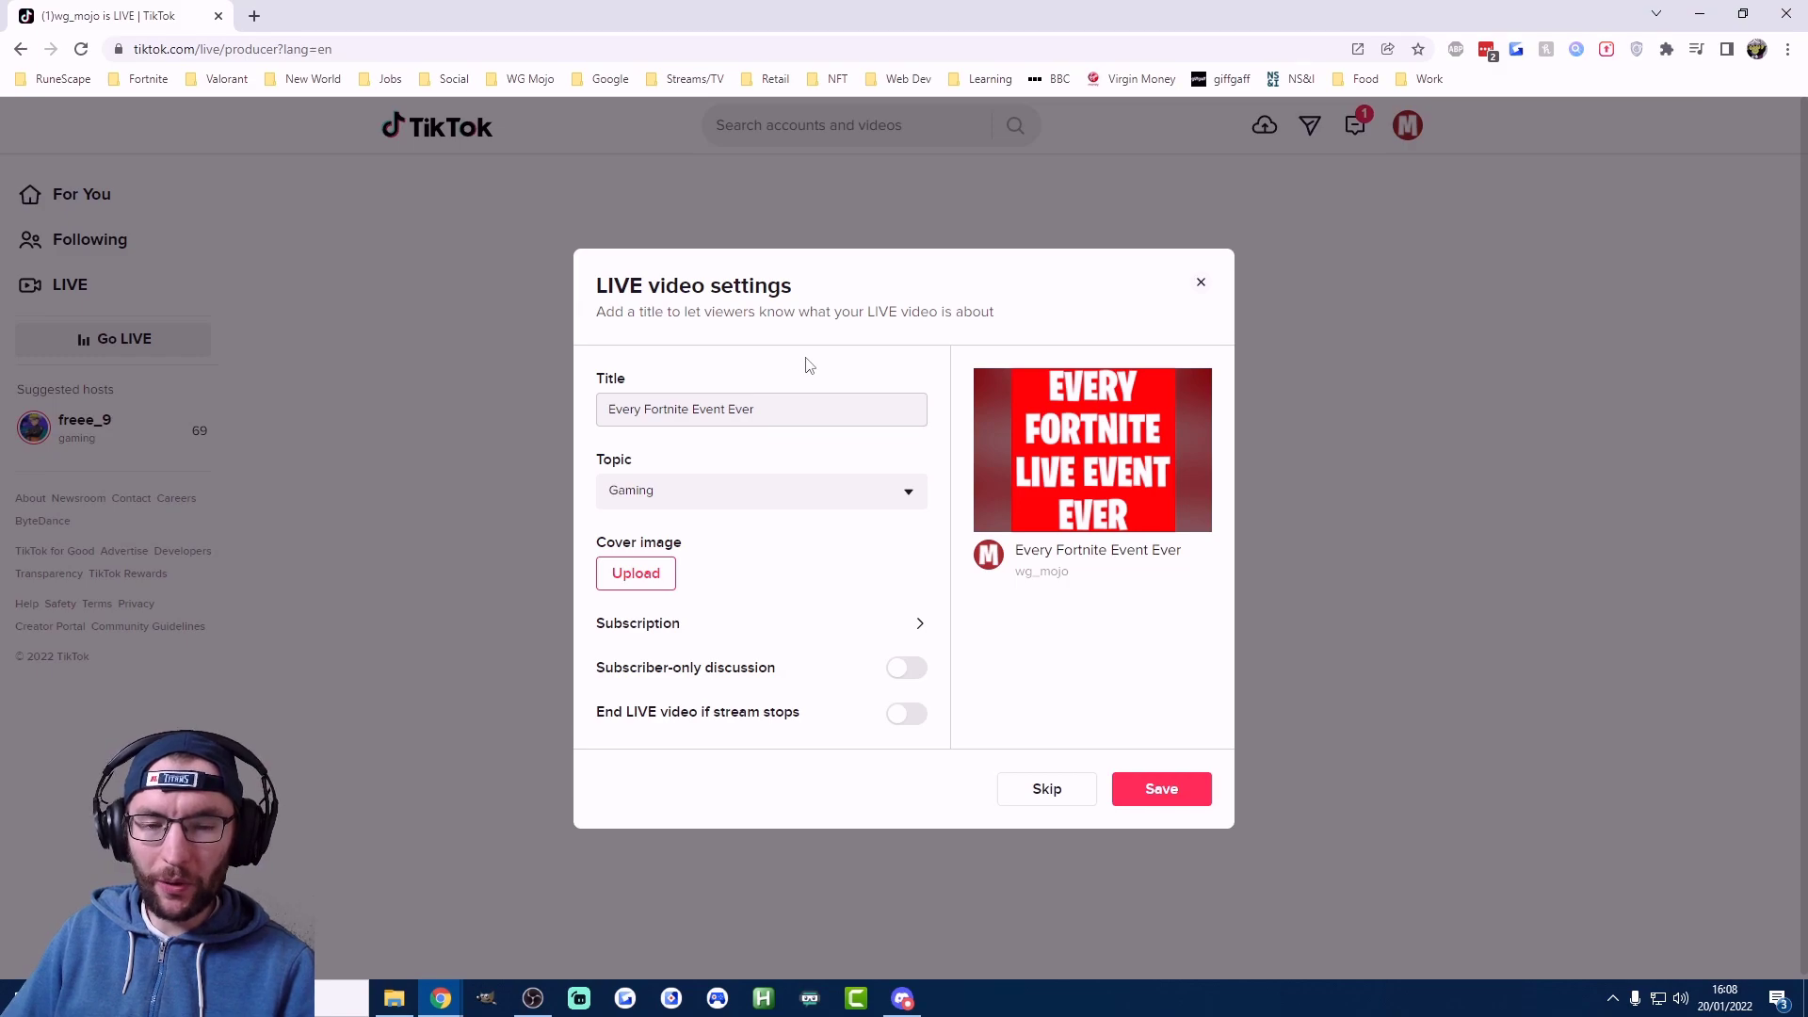
left_click_drag(819, 402, 569, 397)
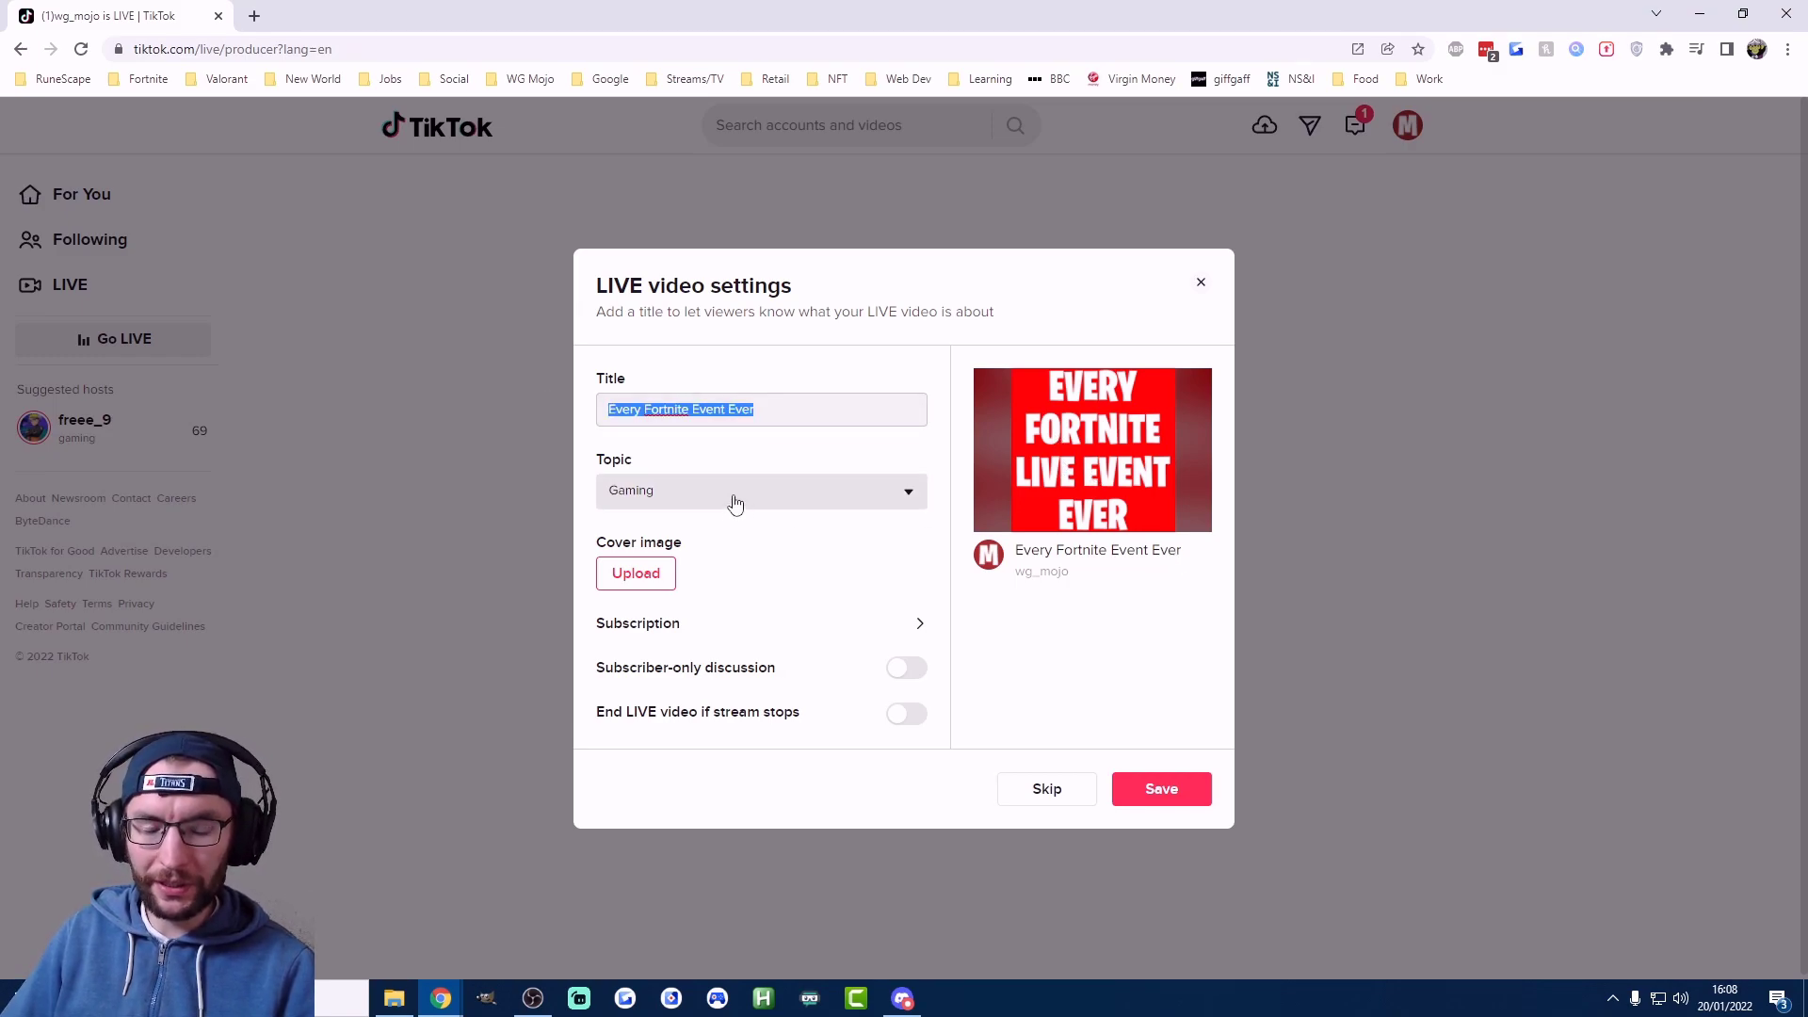
left_click_drag(808, 713, 584, 722)
left_click(601, 722)
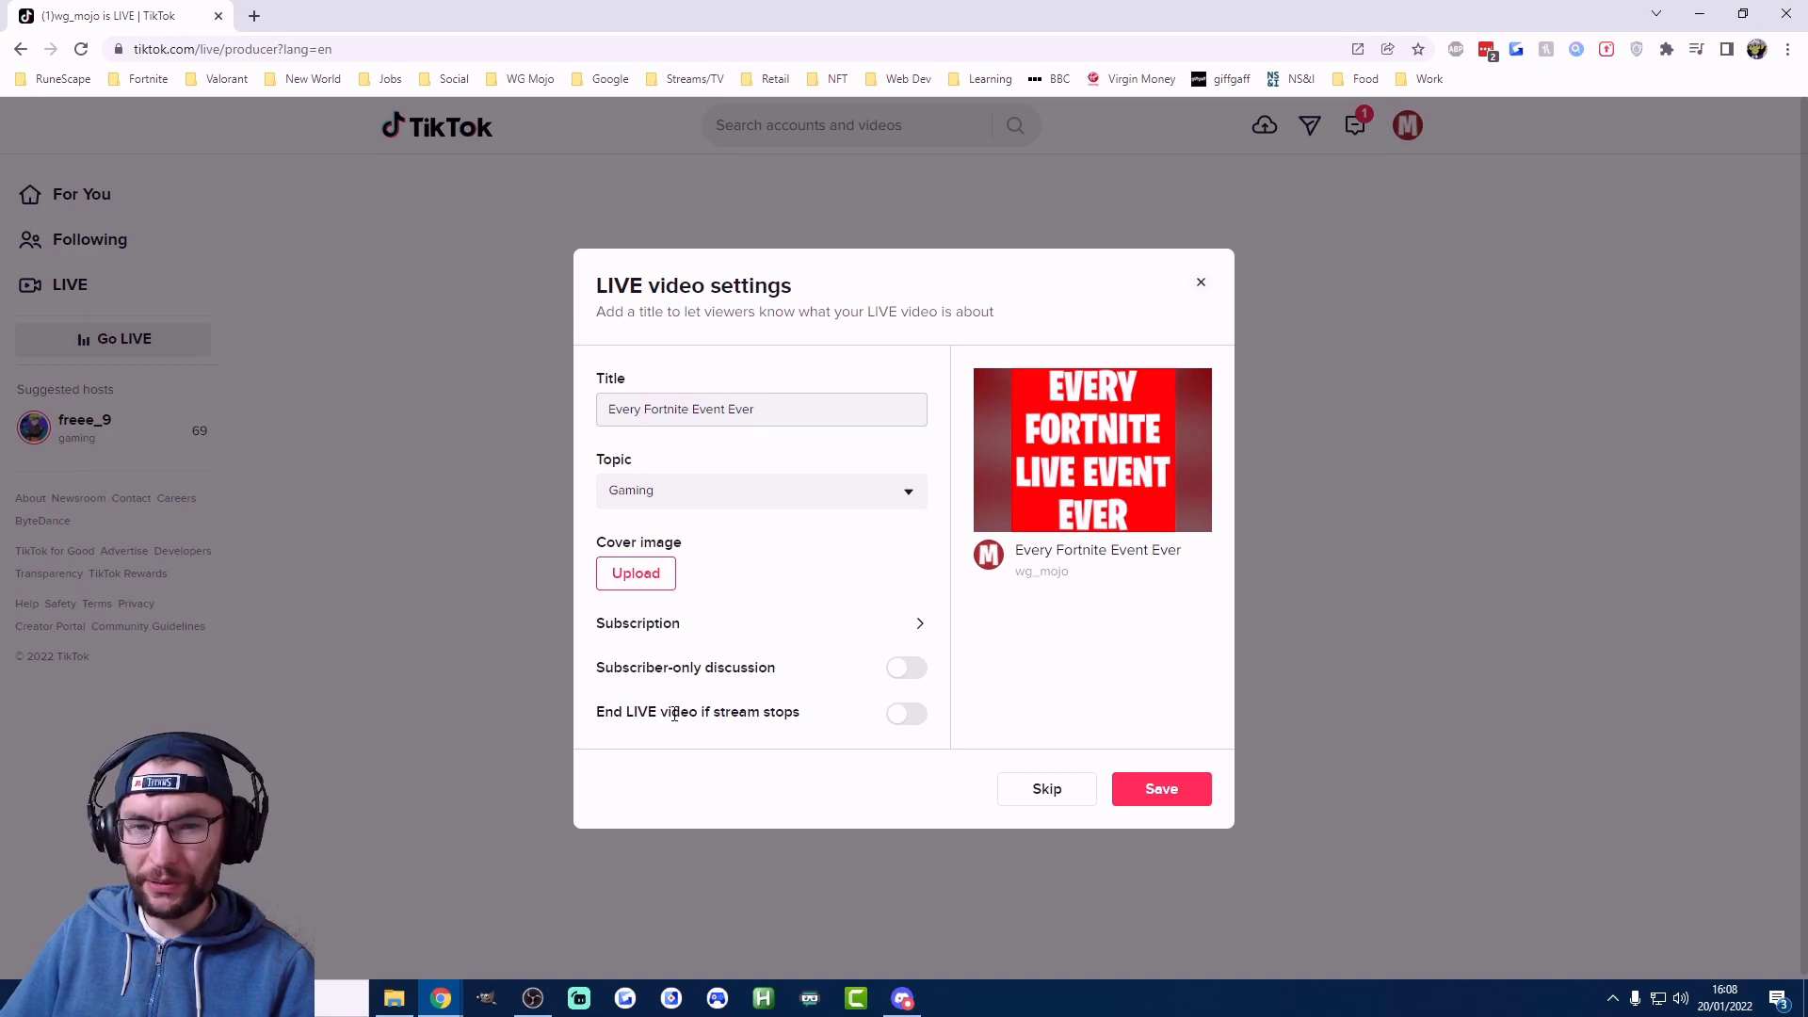
left_click(1183, 791)
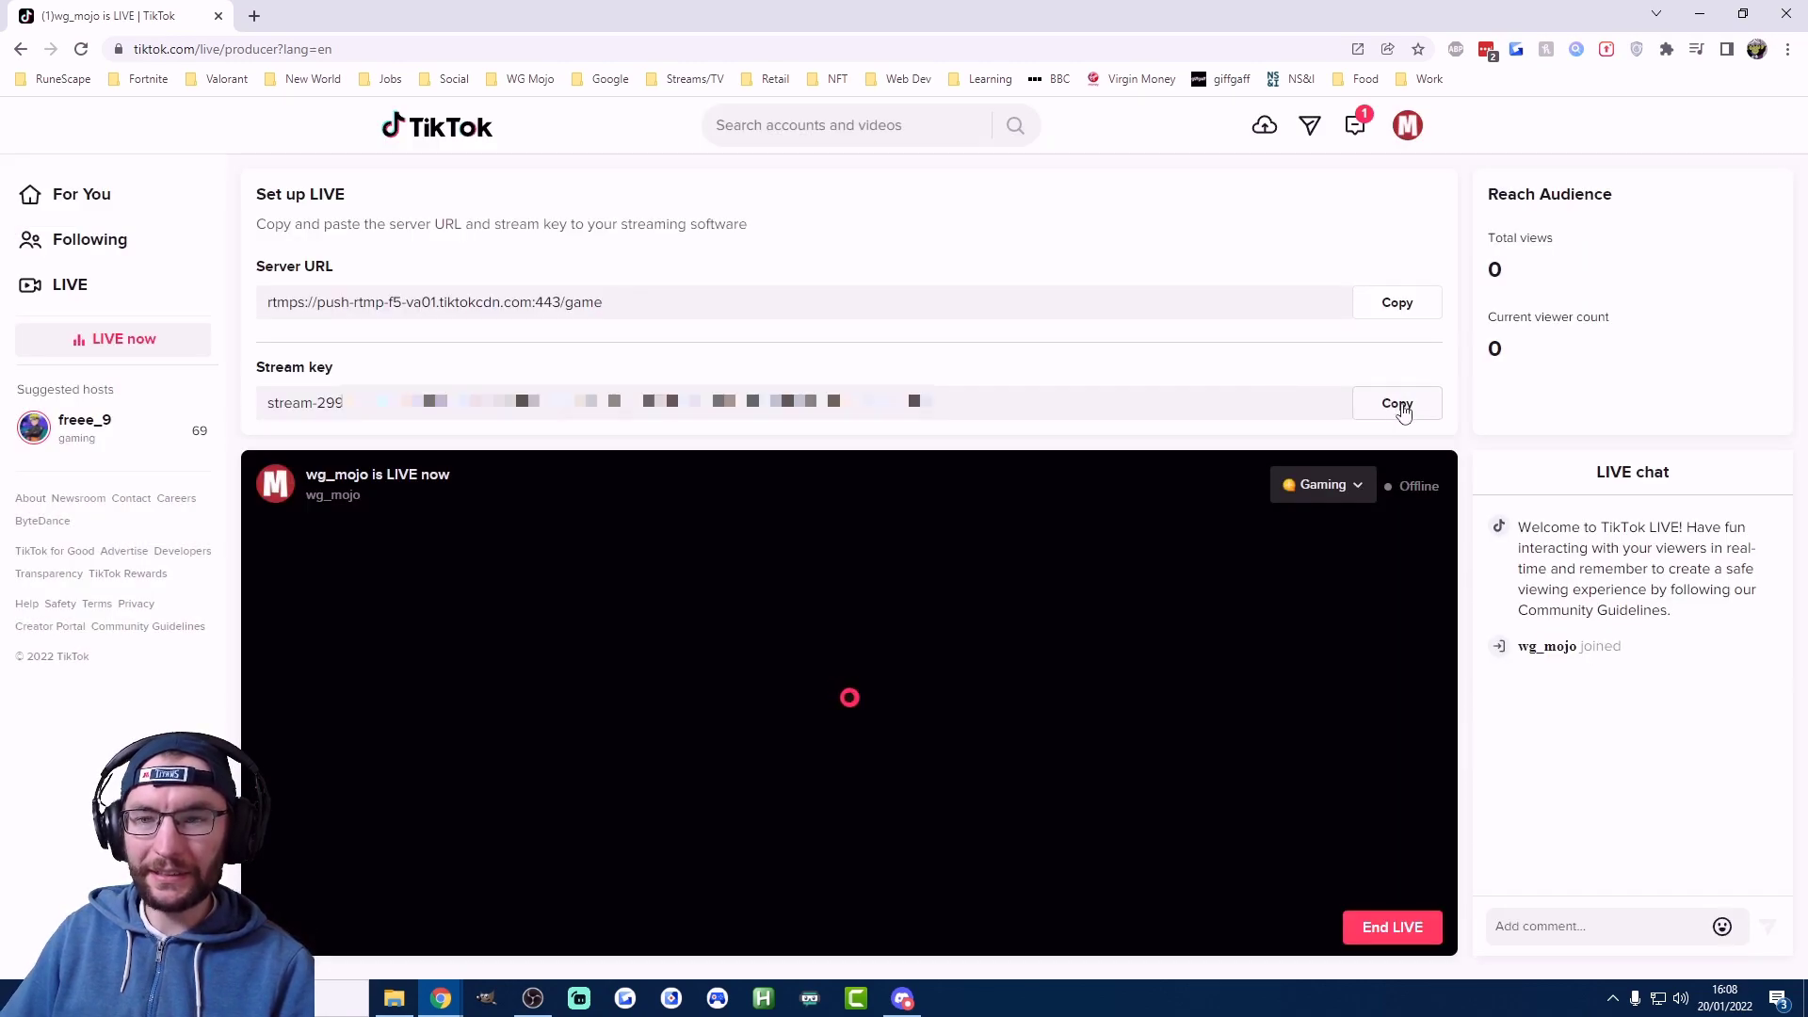
left_click(1395, 405)
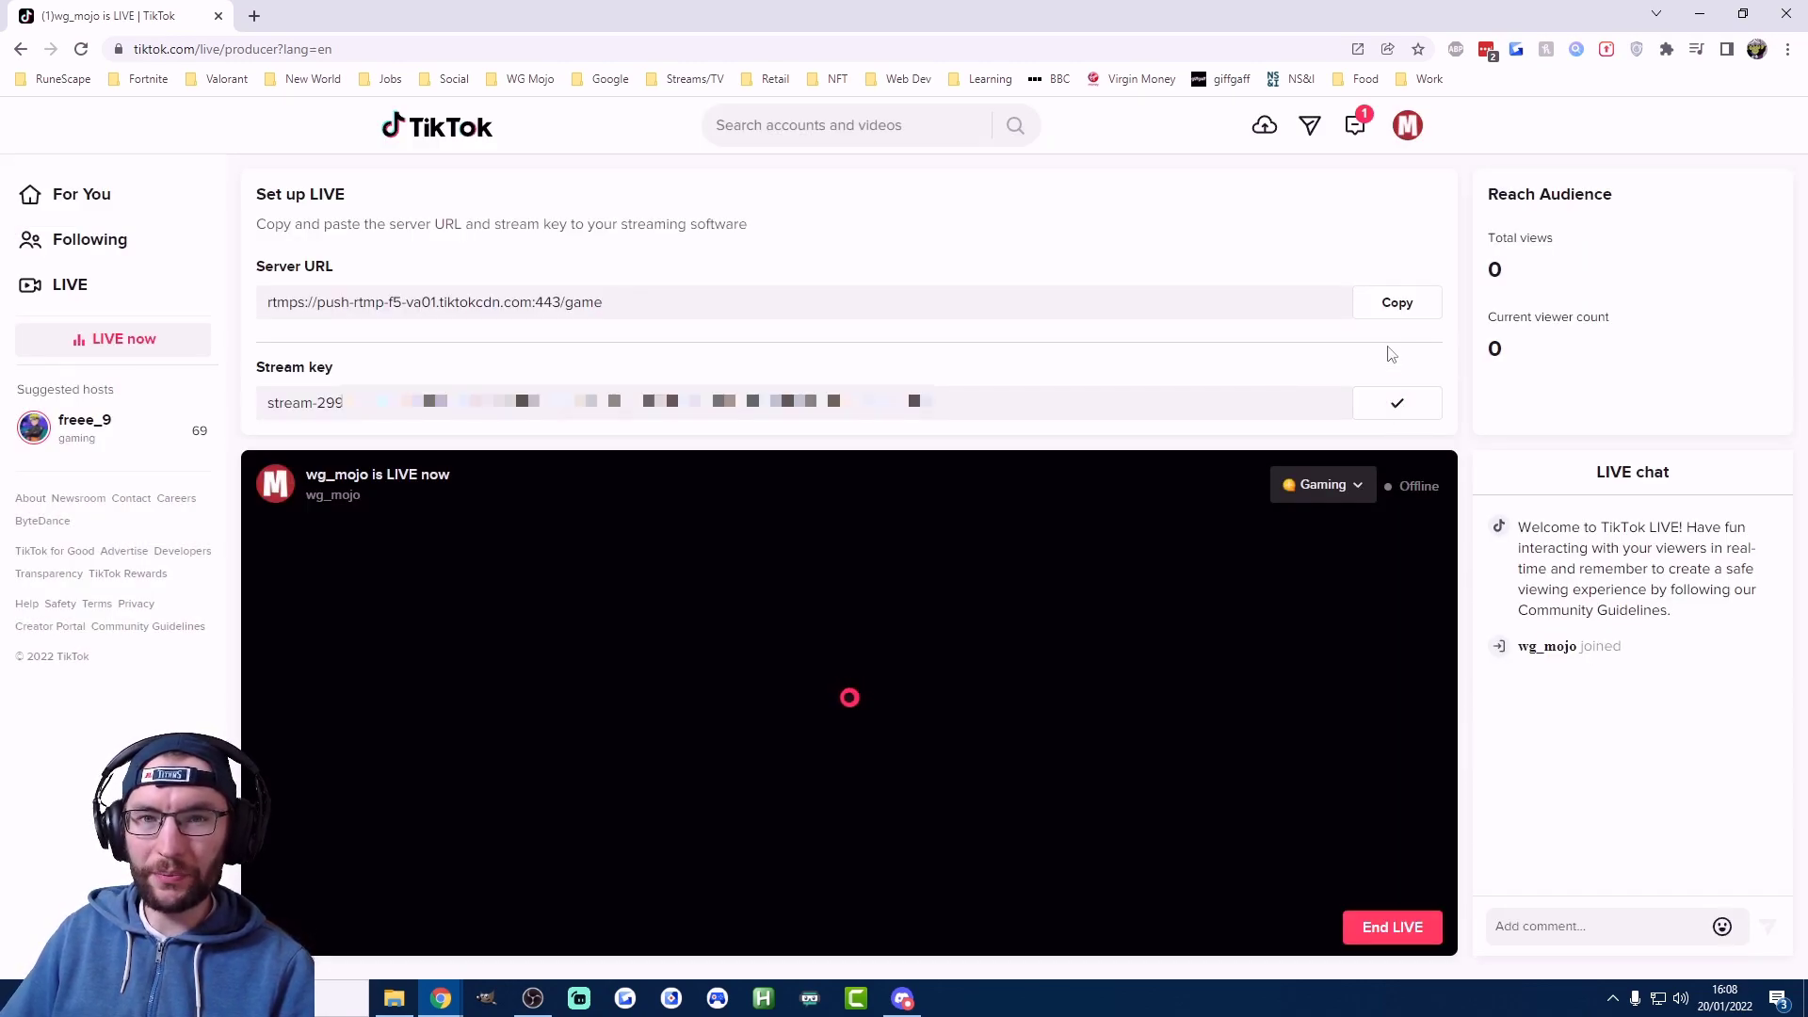
Step: Copy the TikTok LIVE server URL
left_click(1397, 304)
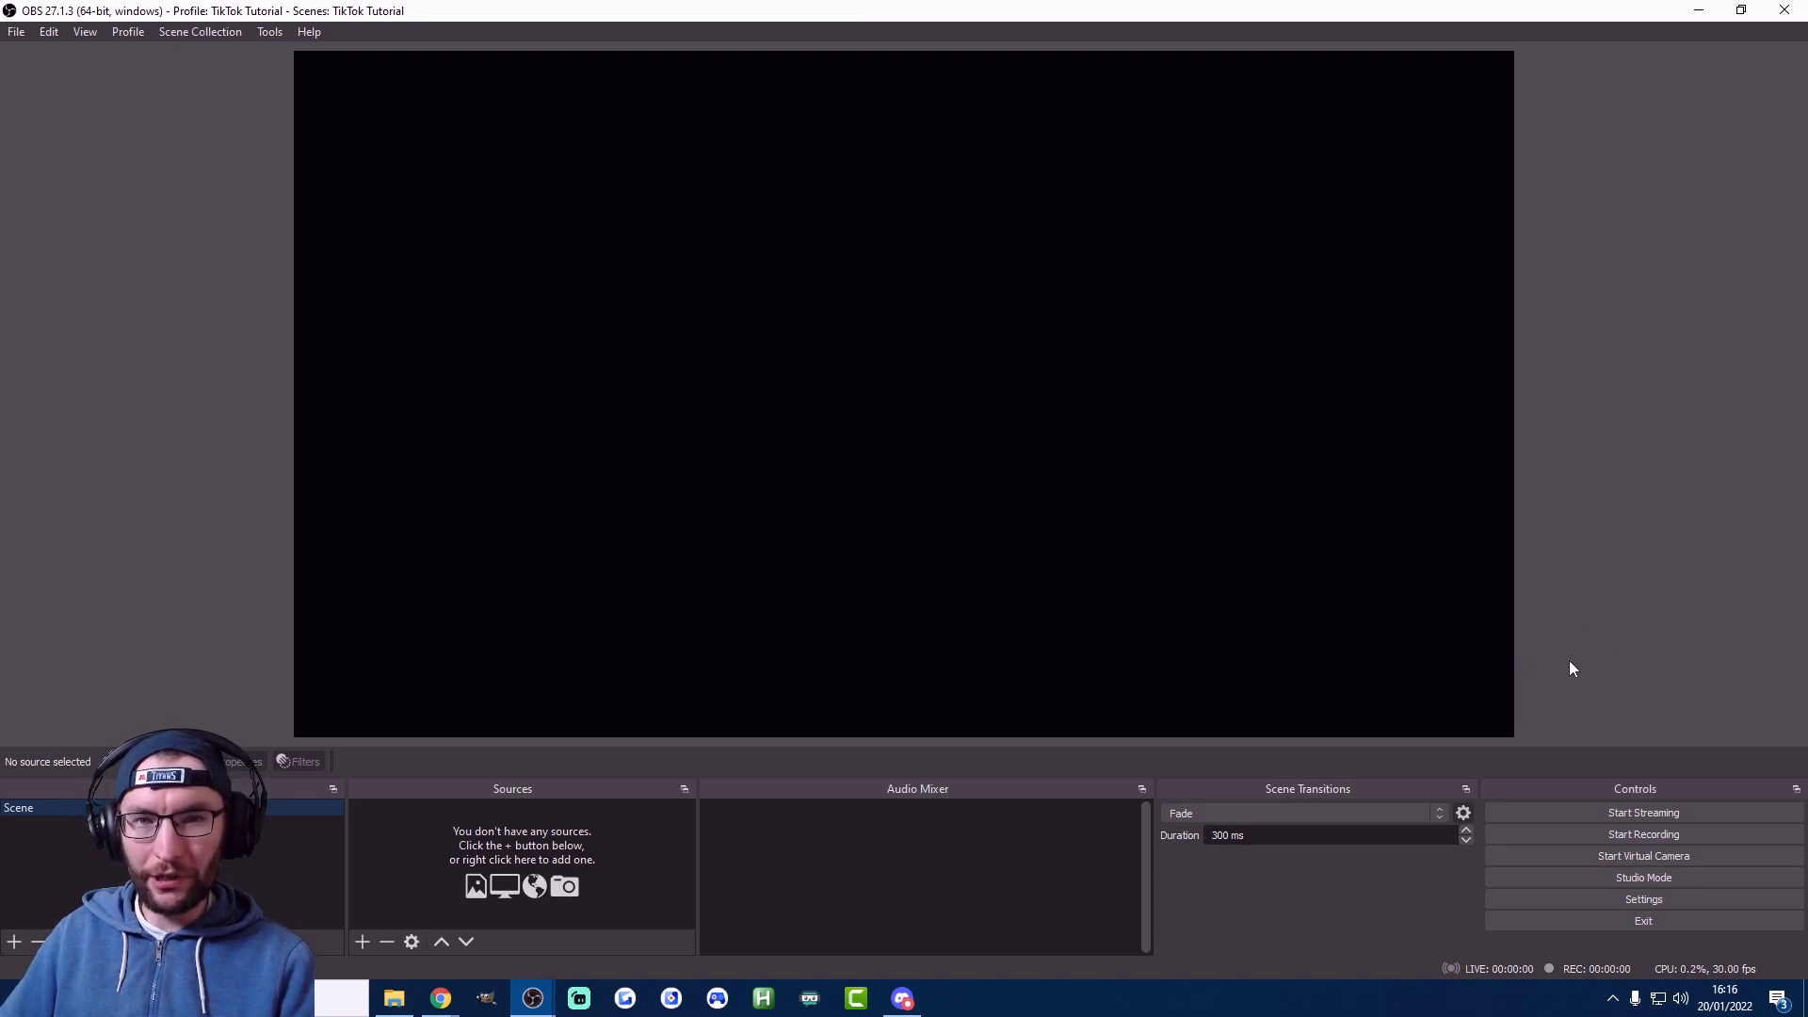
Step: Set the base canvas and output resolution to 1080x1920 in Video settings
left_click(1629, 899)
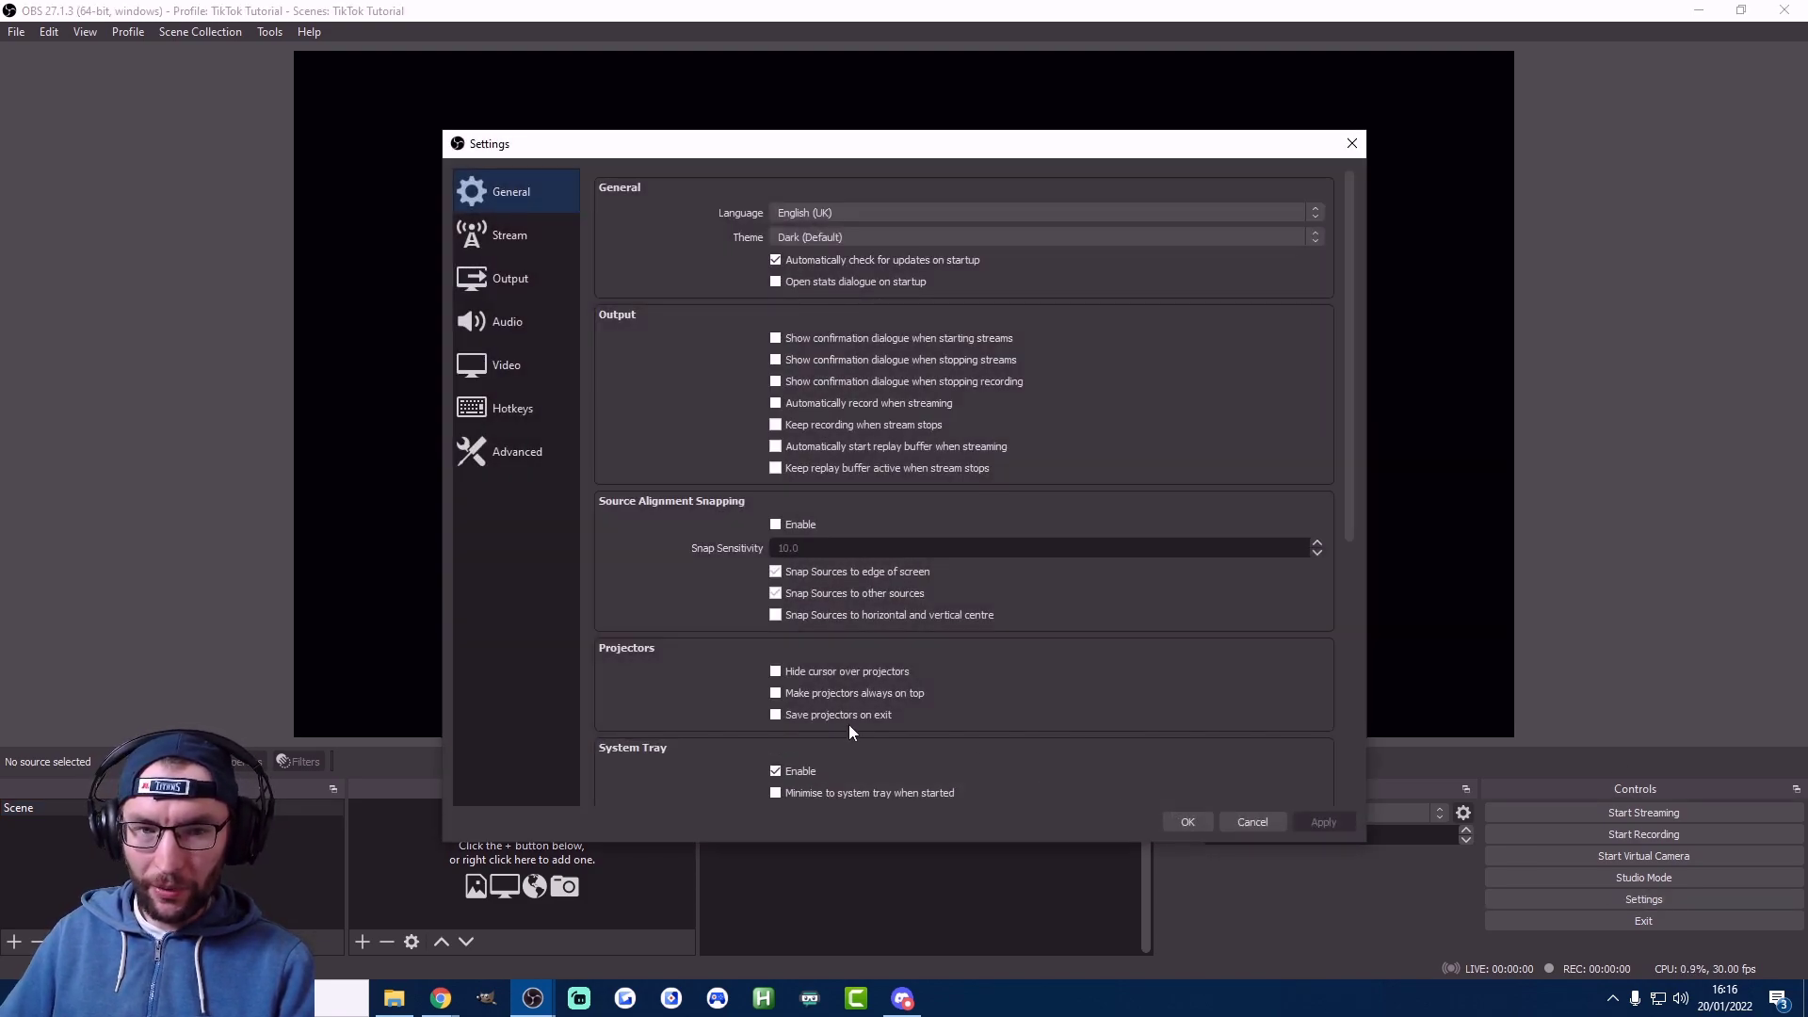
left_click(550, 365)
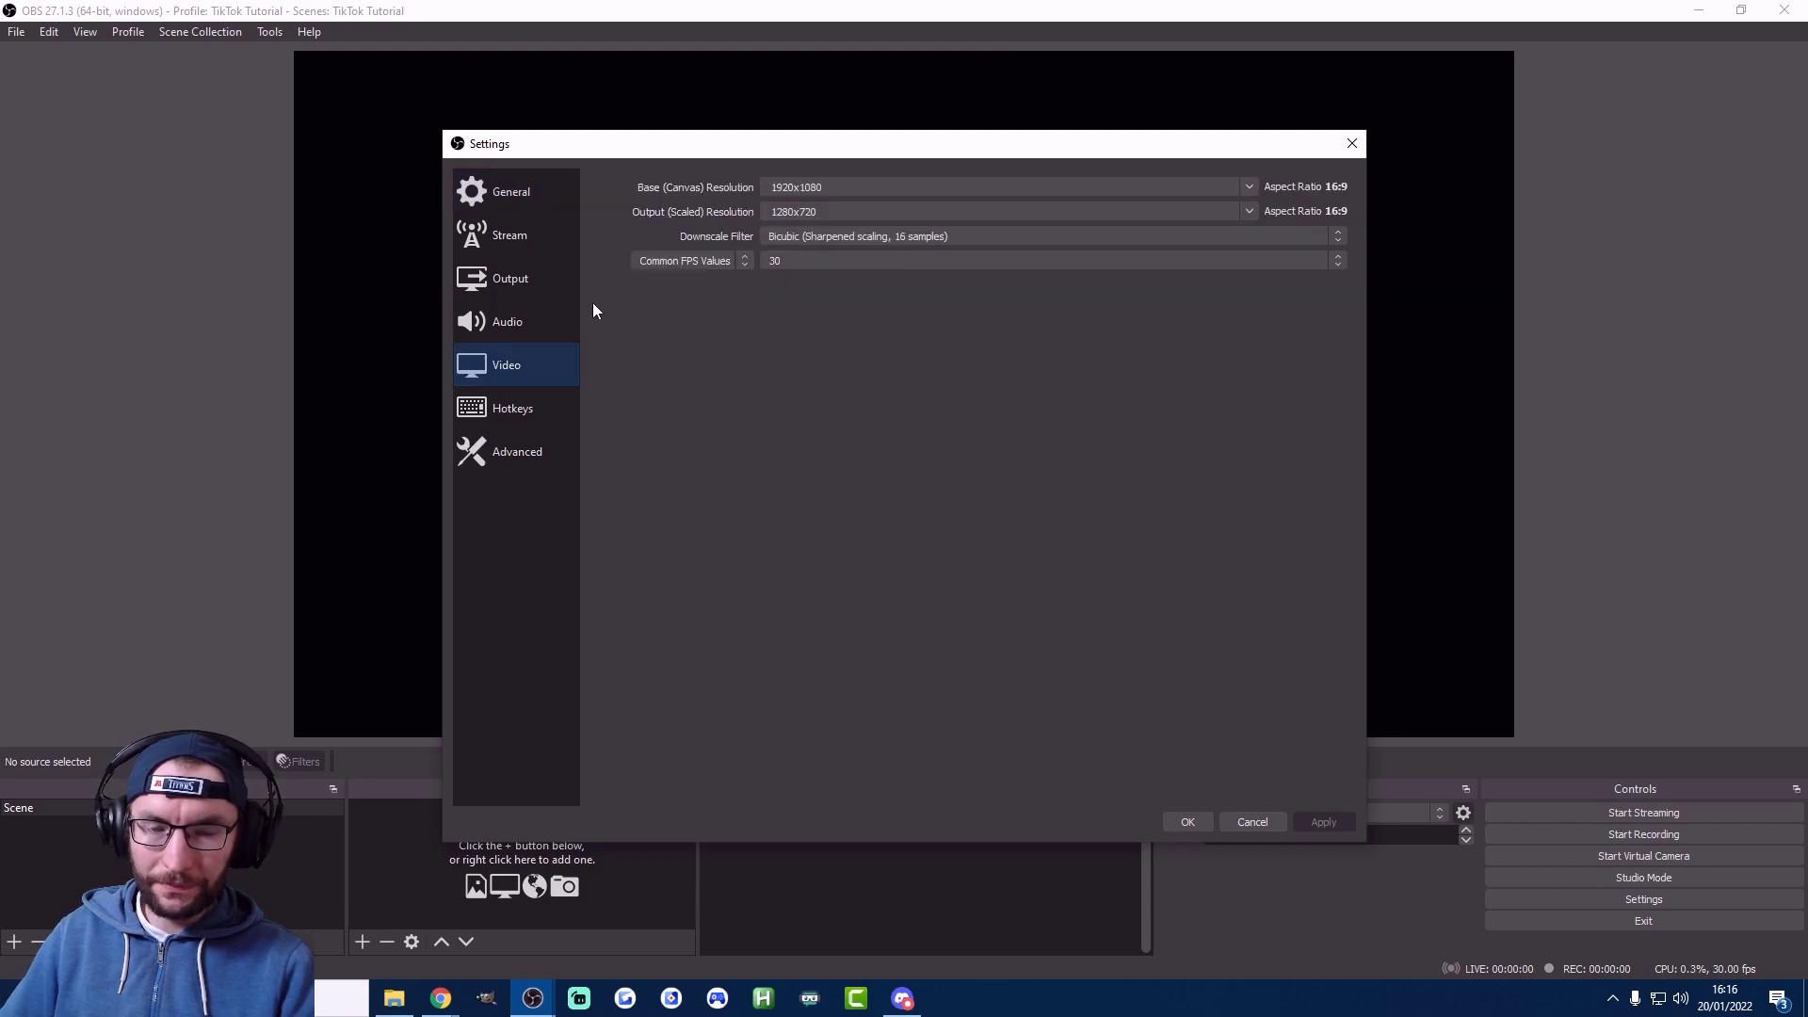
left_click_drag(854, 187, 753, 187)
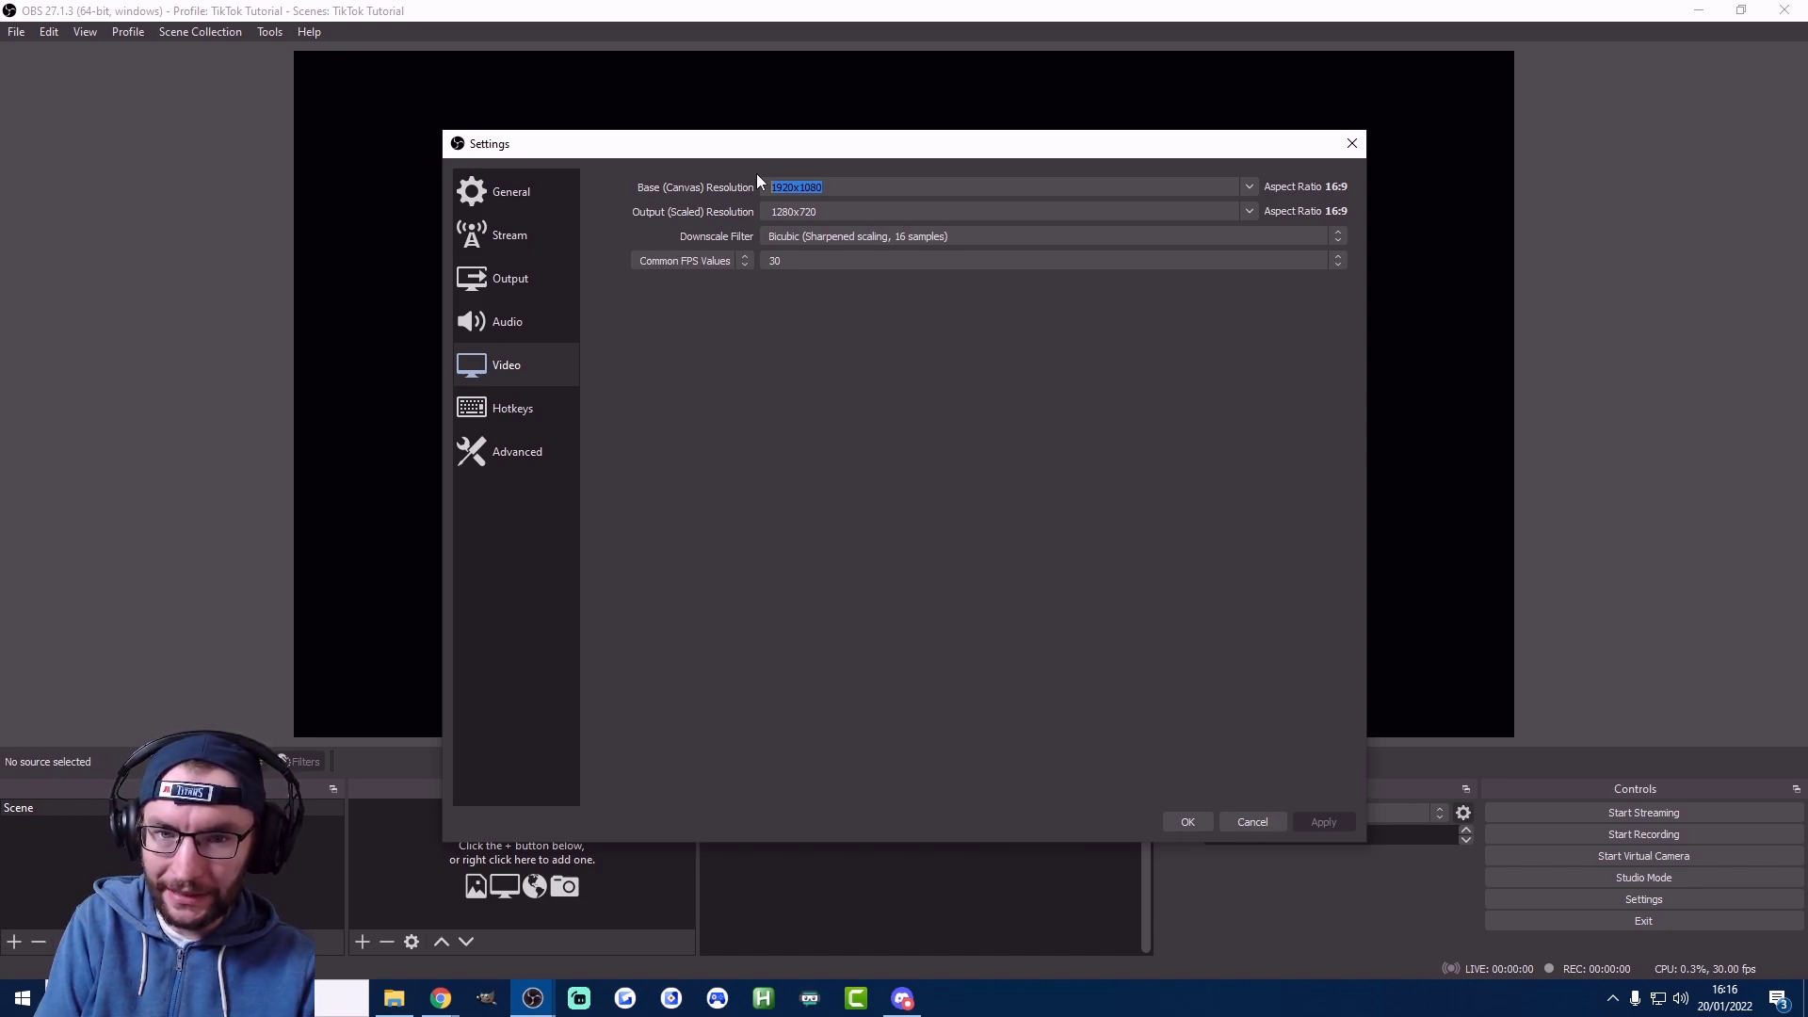
type("10")
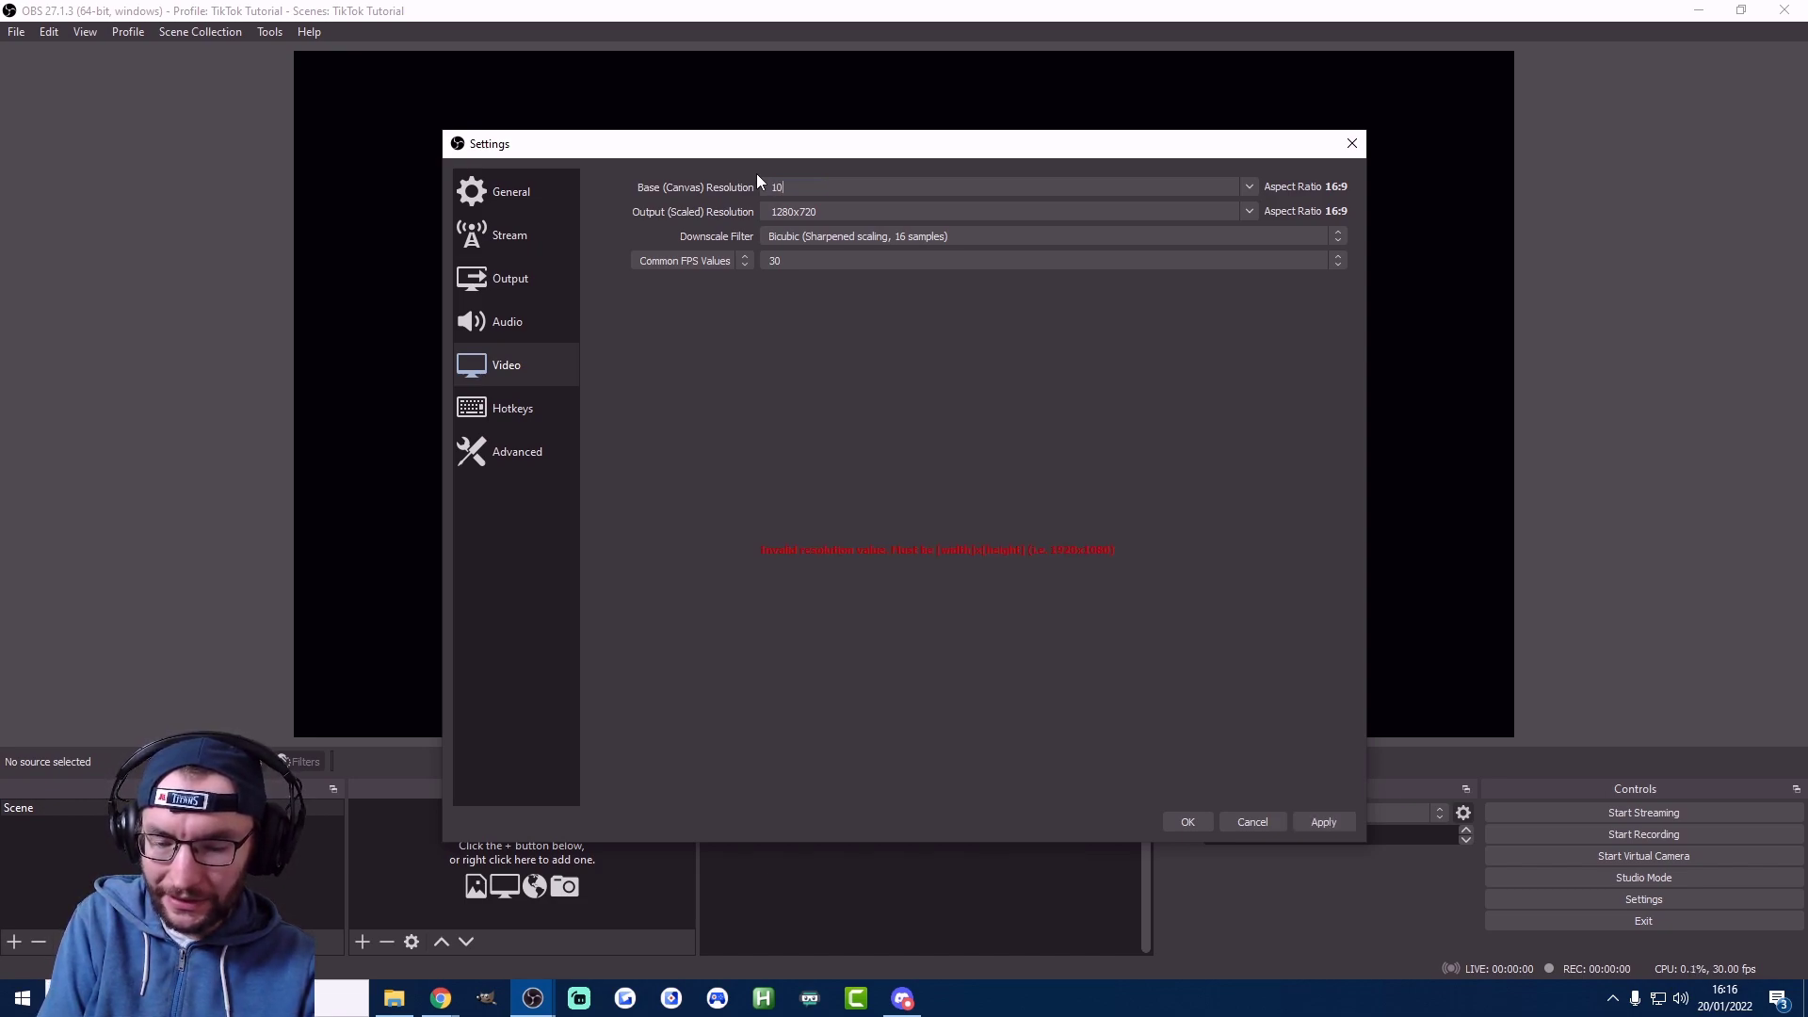
type("80x1")
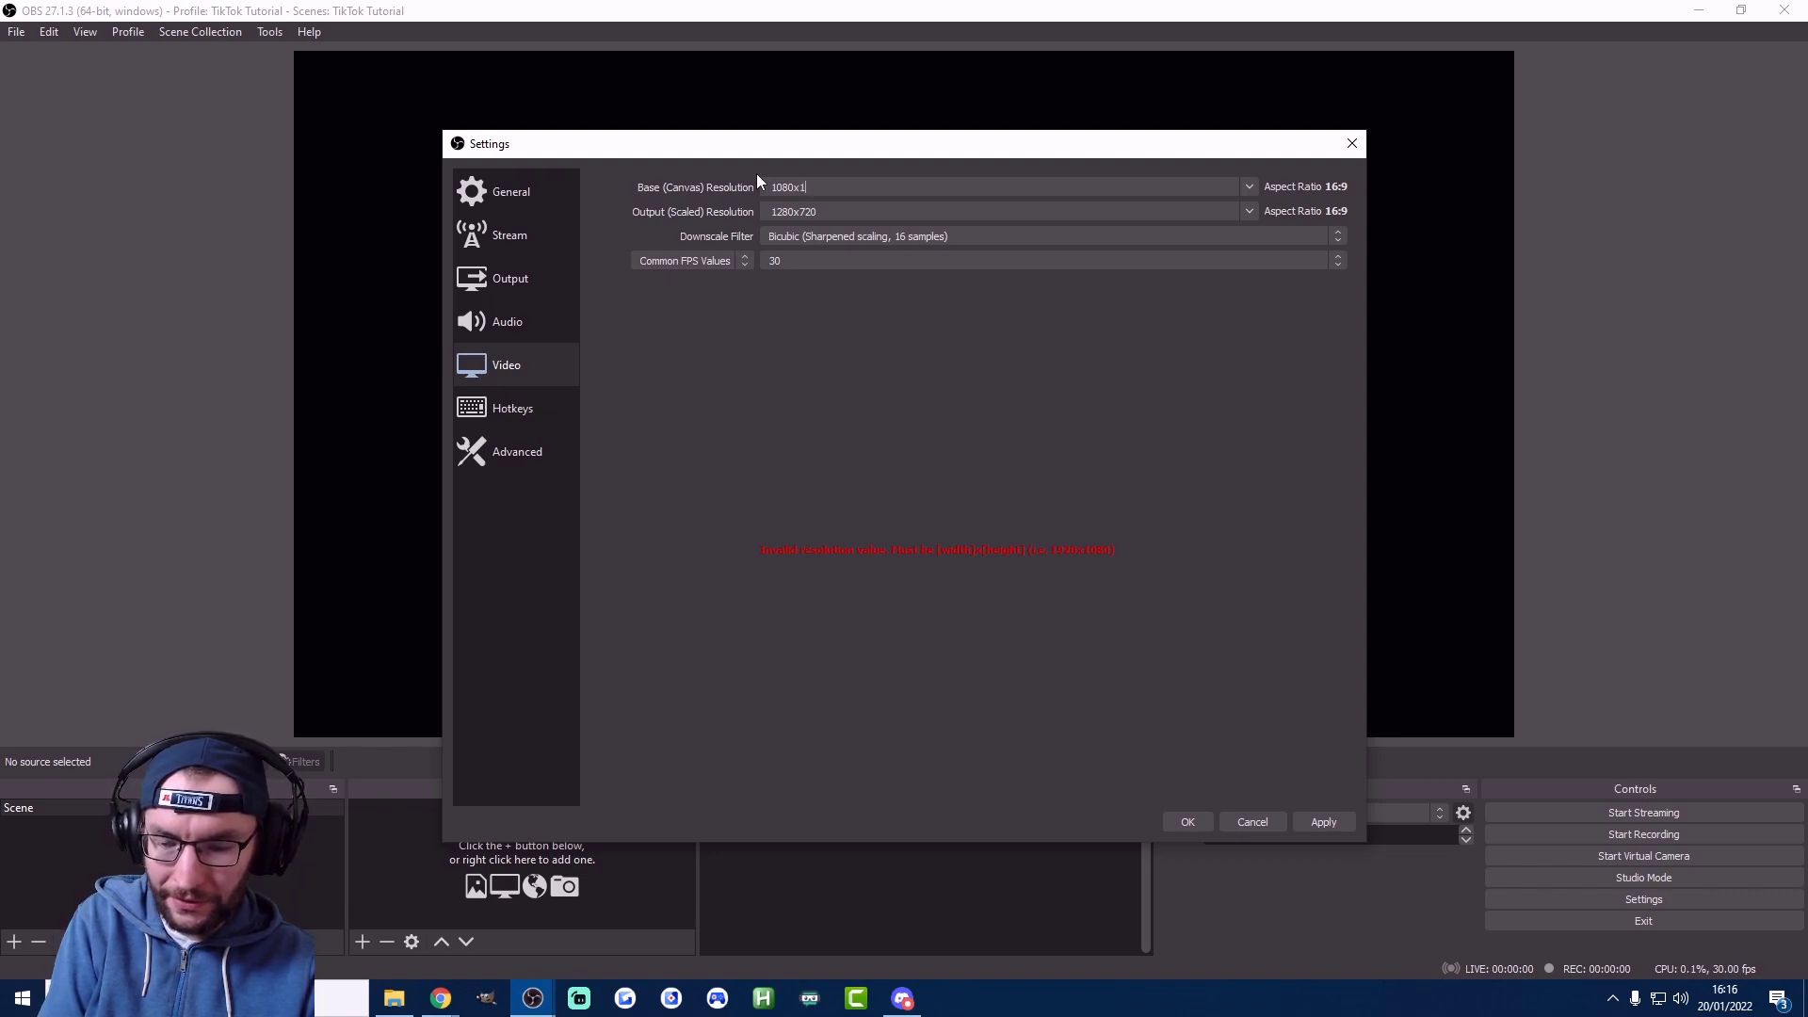
type("920")
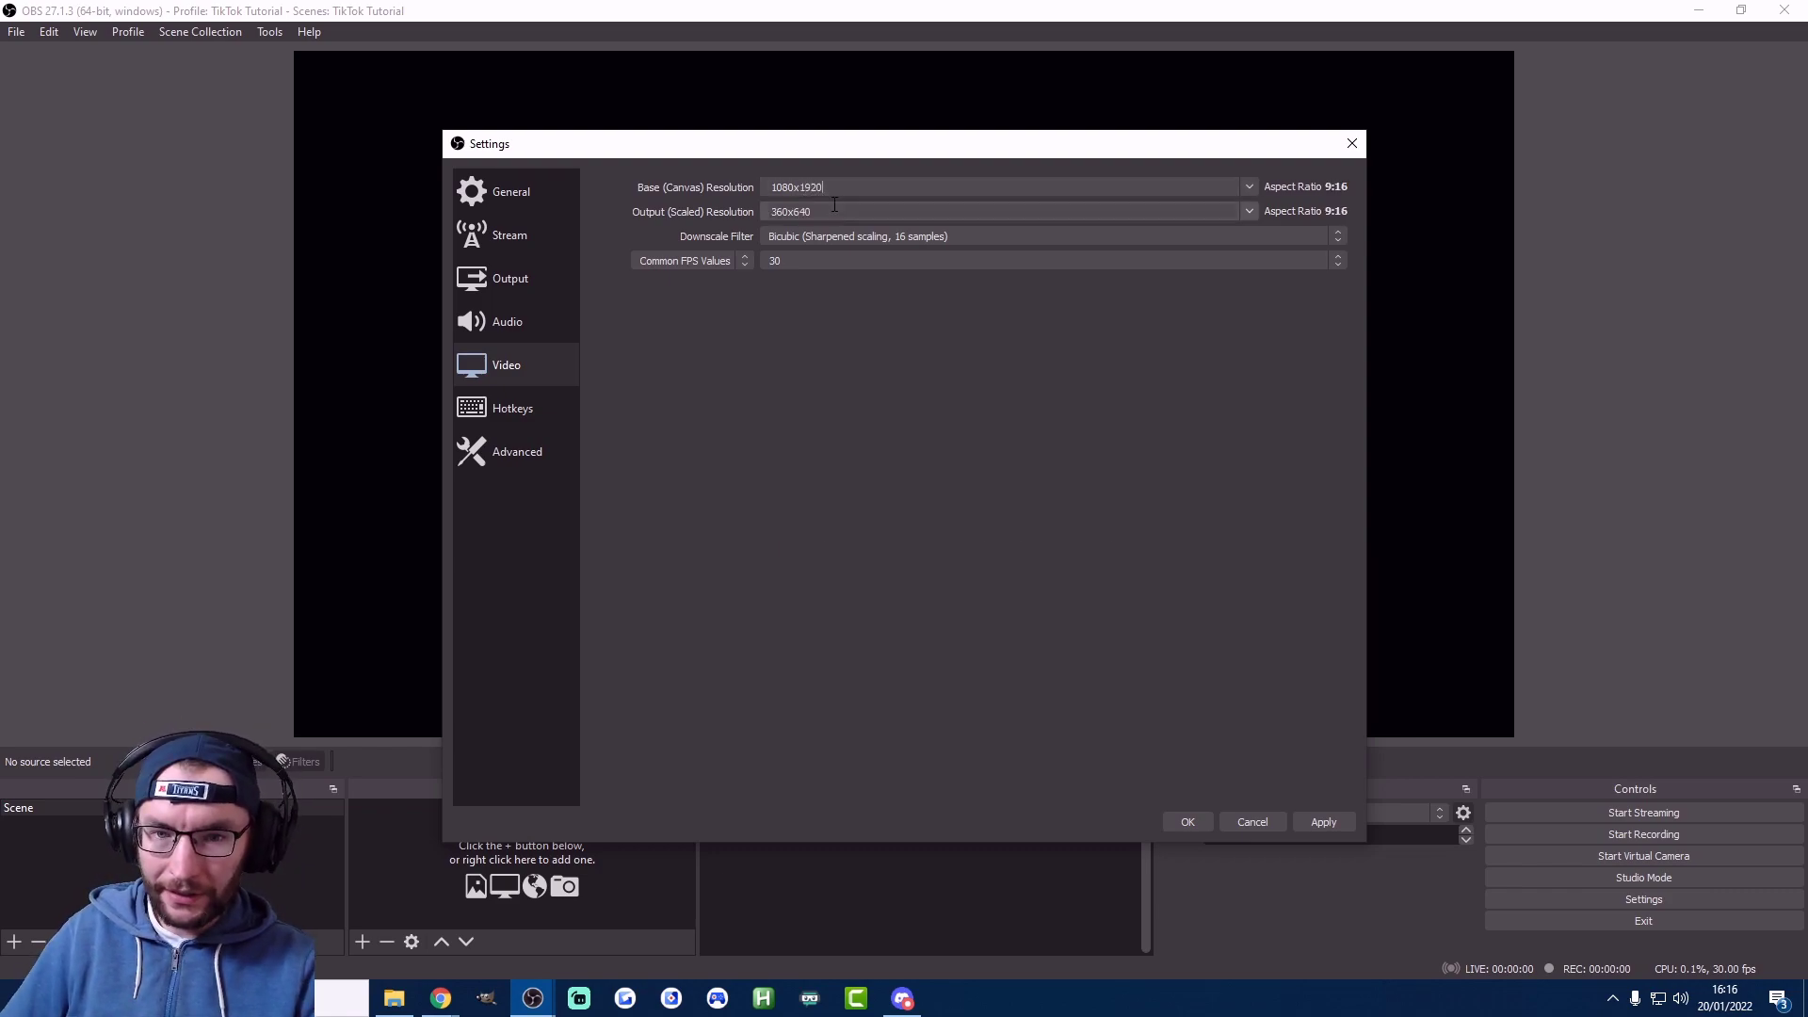
key("Tab")
type("1080")
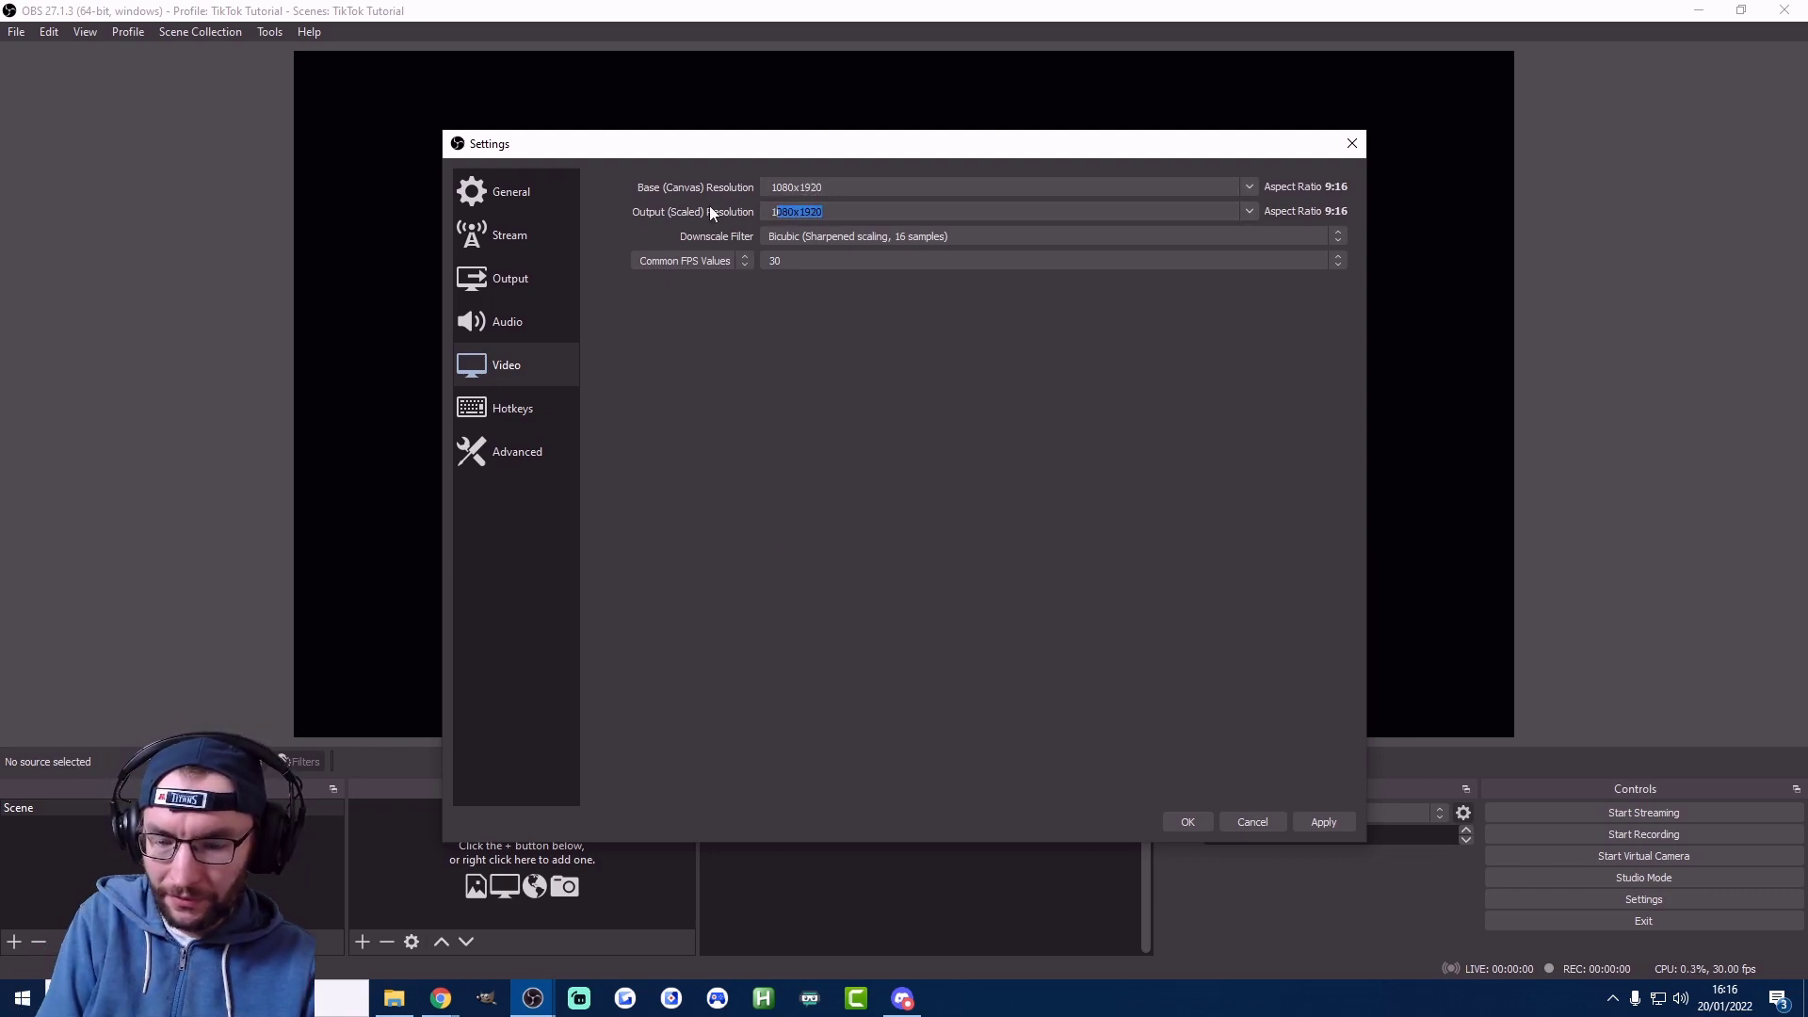
key("Tab")
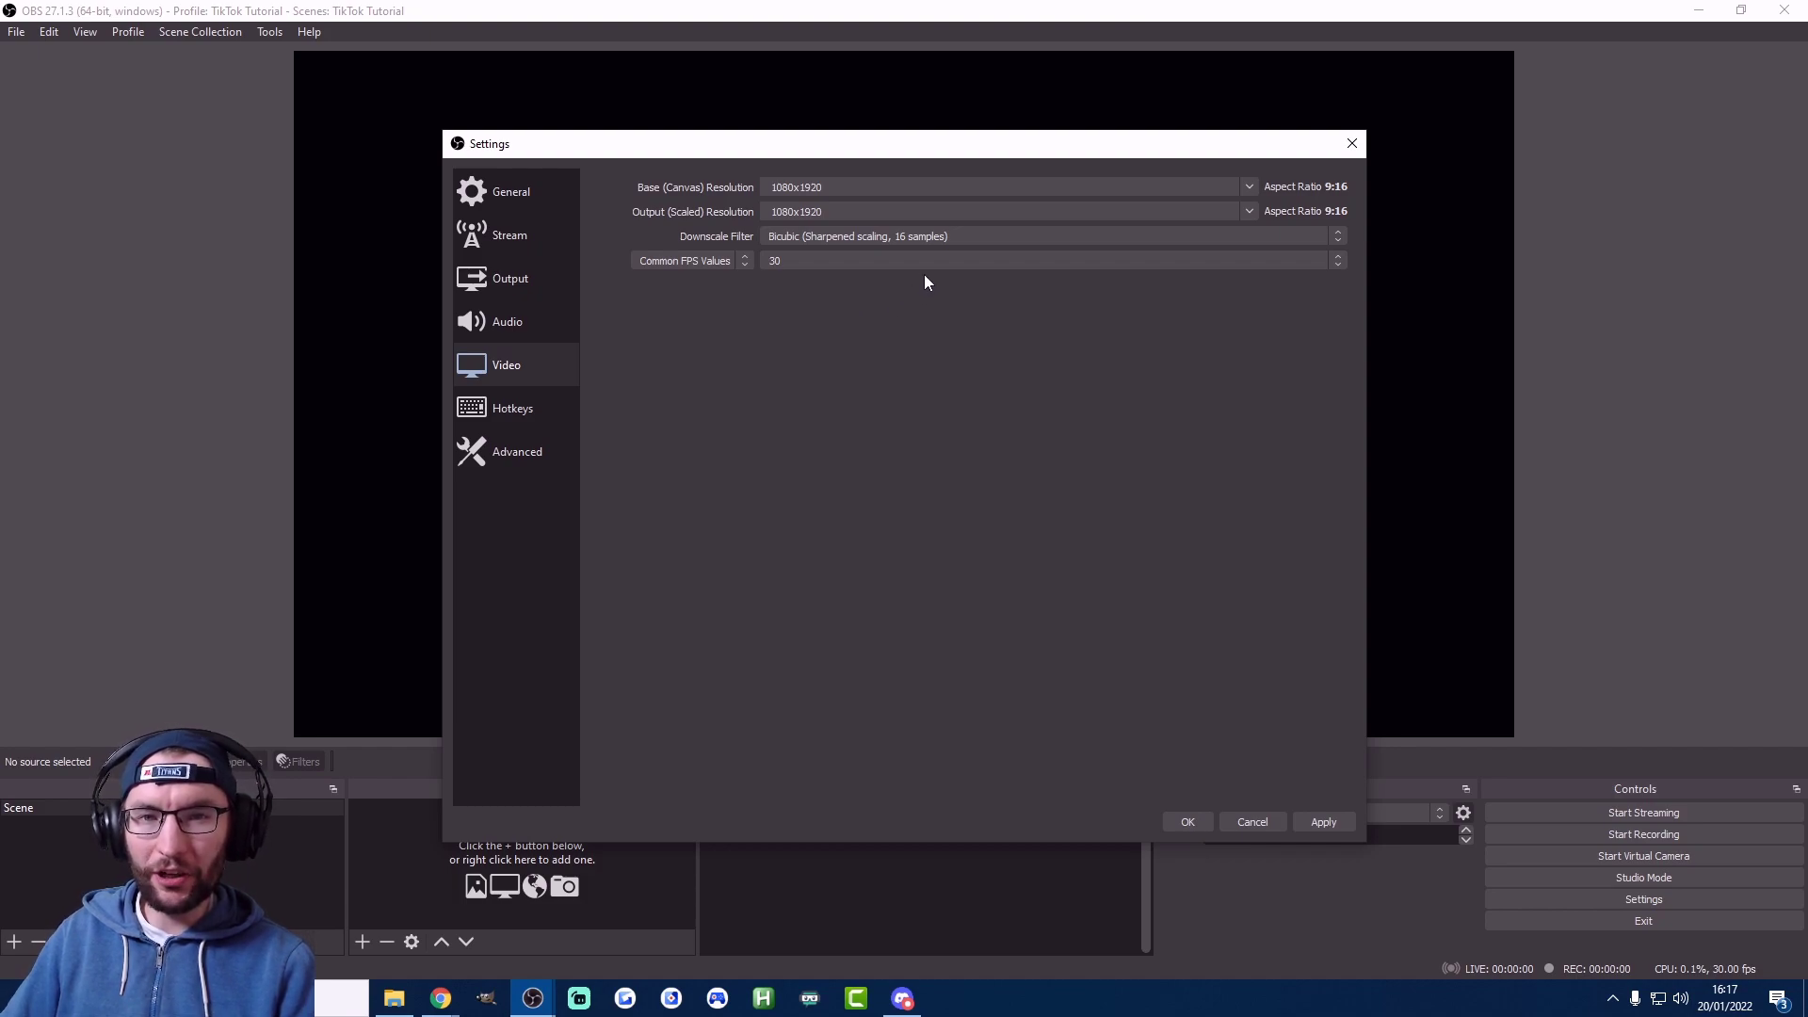
Step: Choose the Lanczos downscale filter and 60 FPS, then apply and close settings
left_click(831, 236)
left_click(830, 287)
left_click(831, 258)
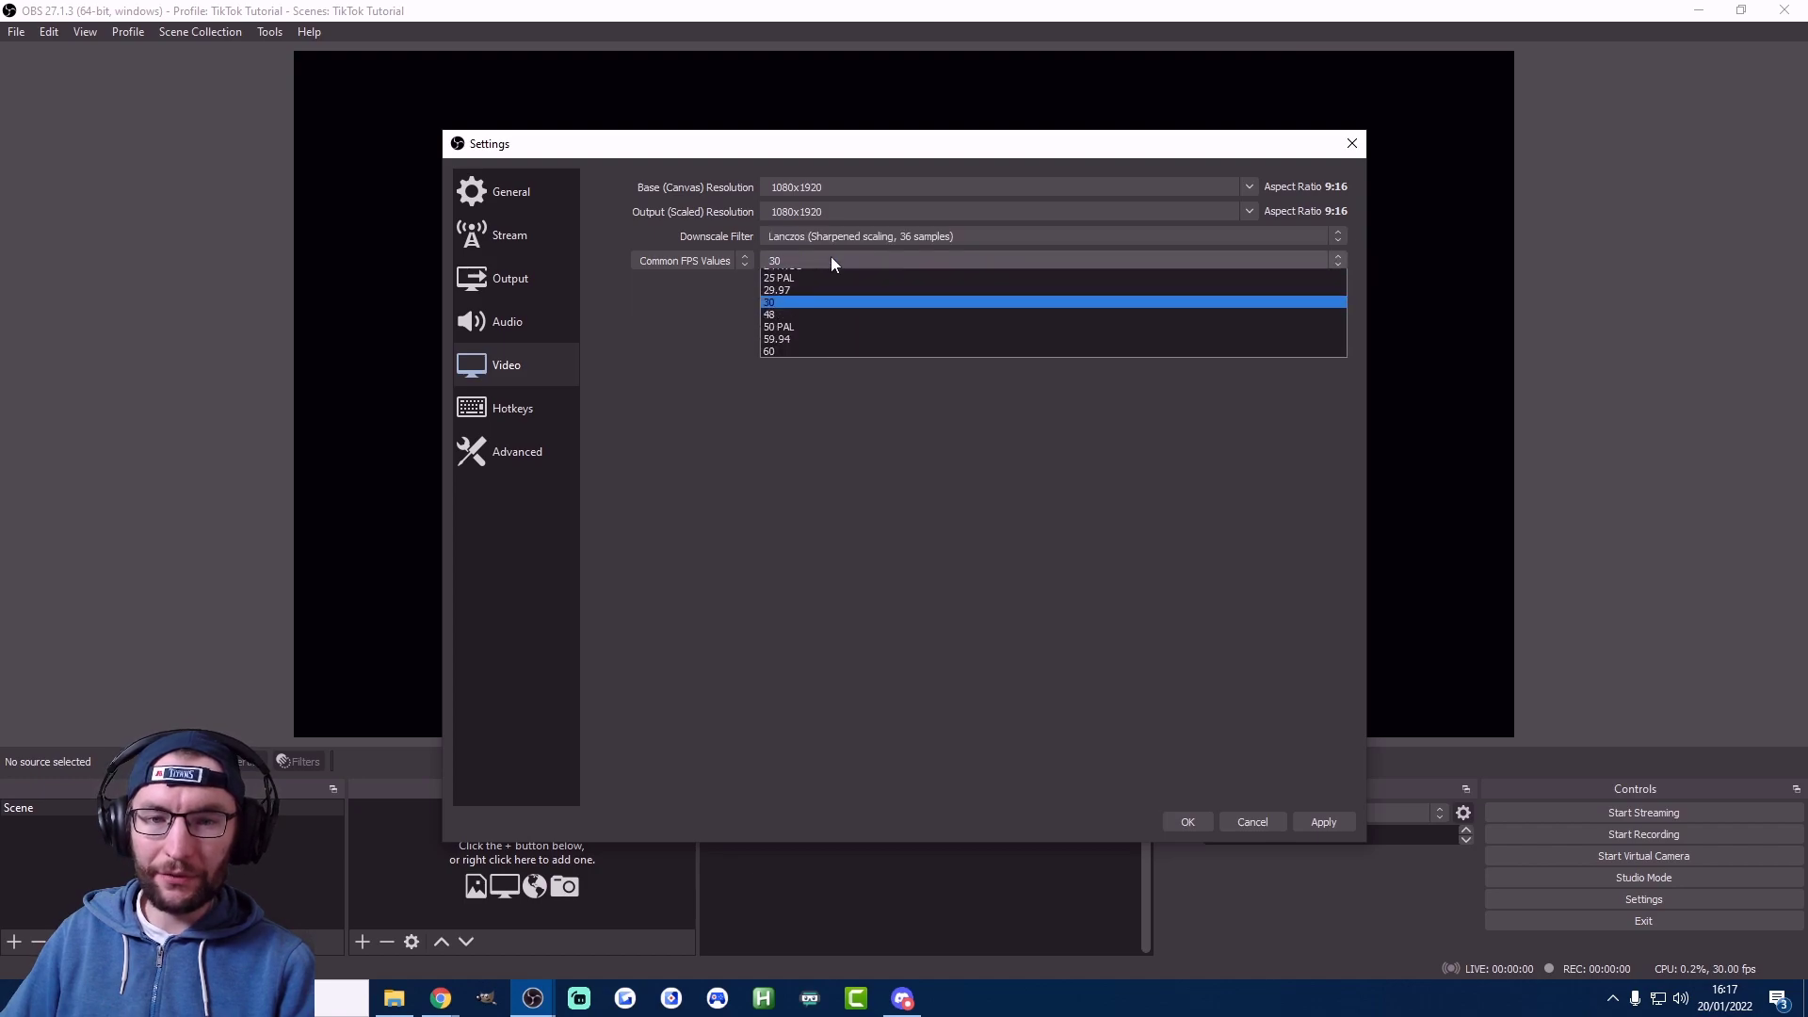
left_click(786, 385)
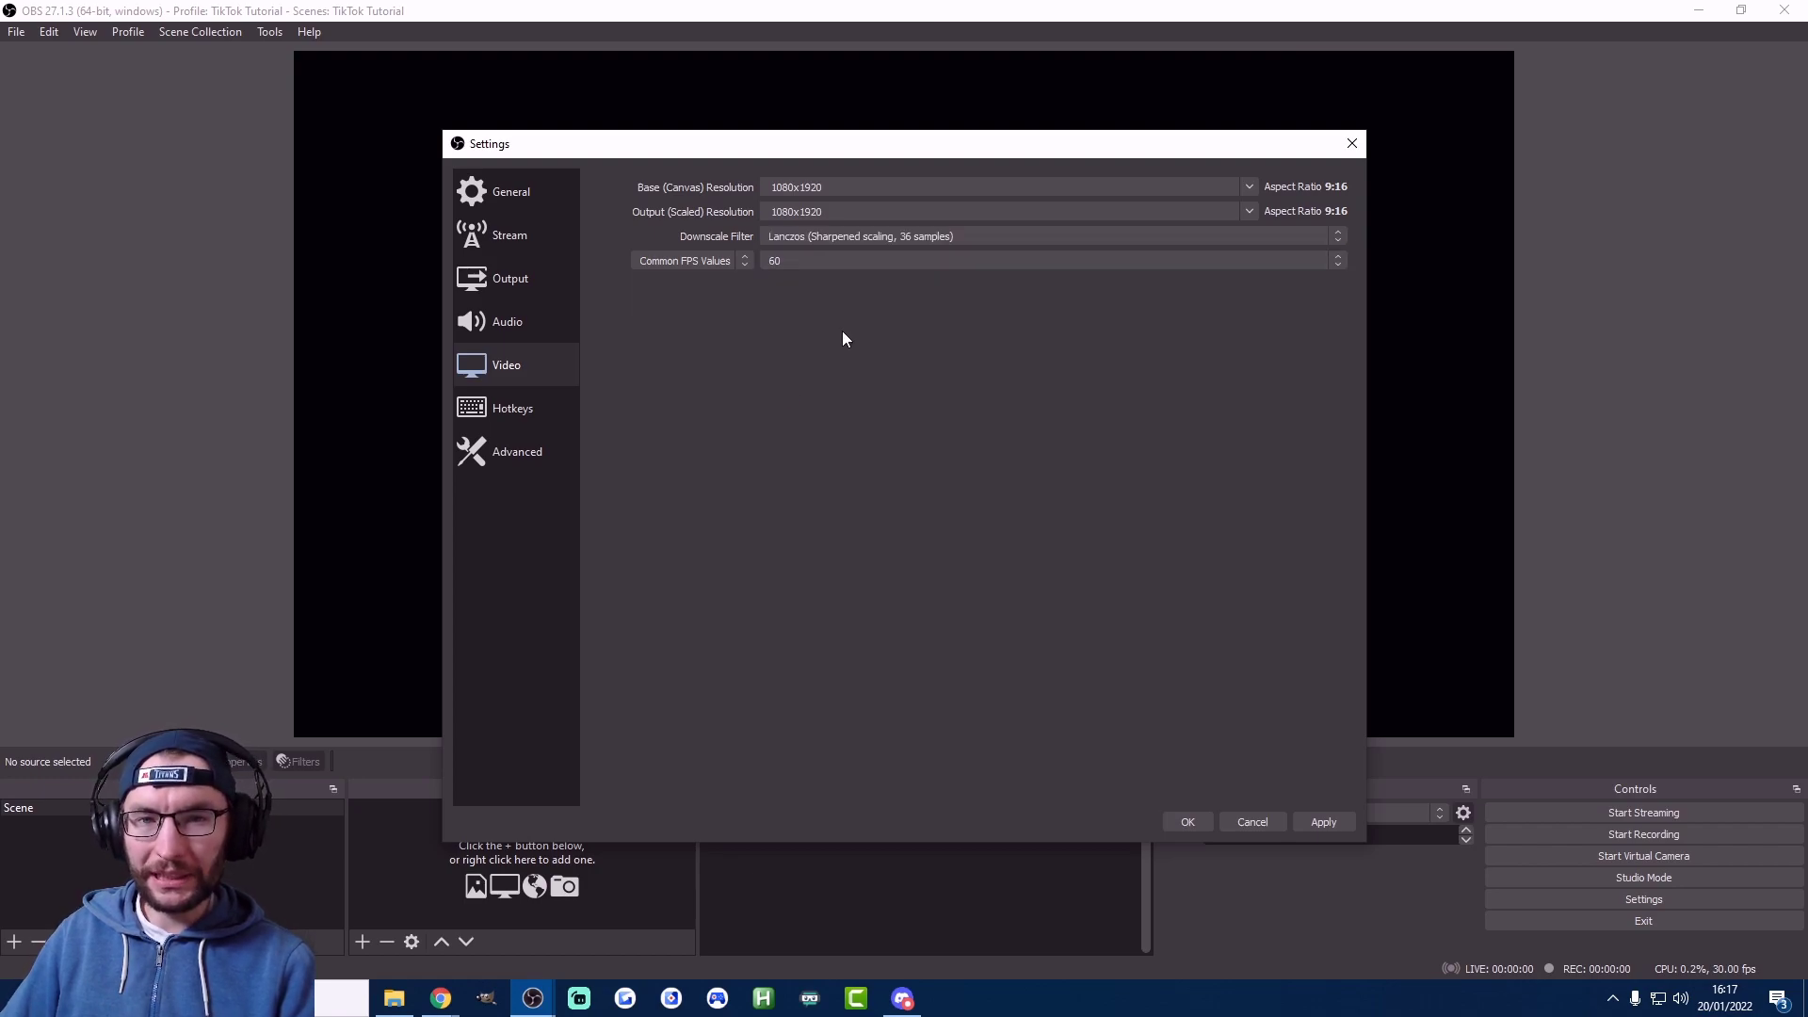
left_click(1318, 821)
left_click(1186, 821)
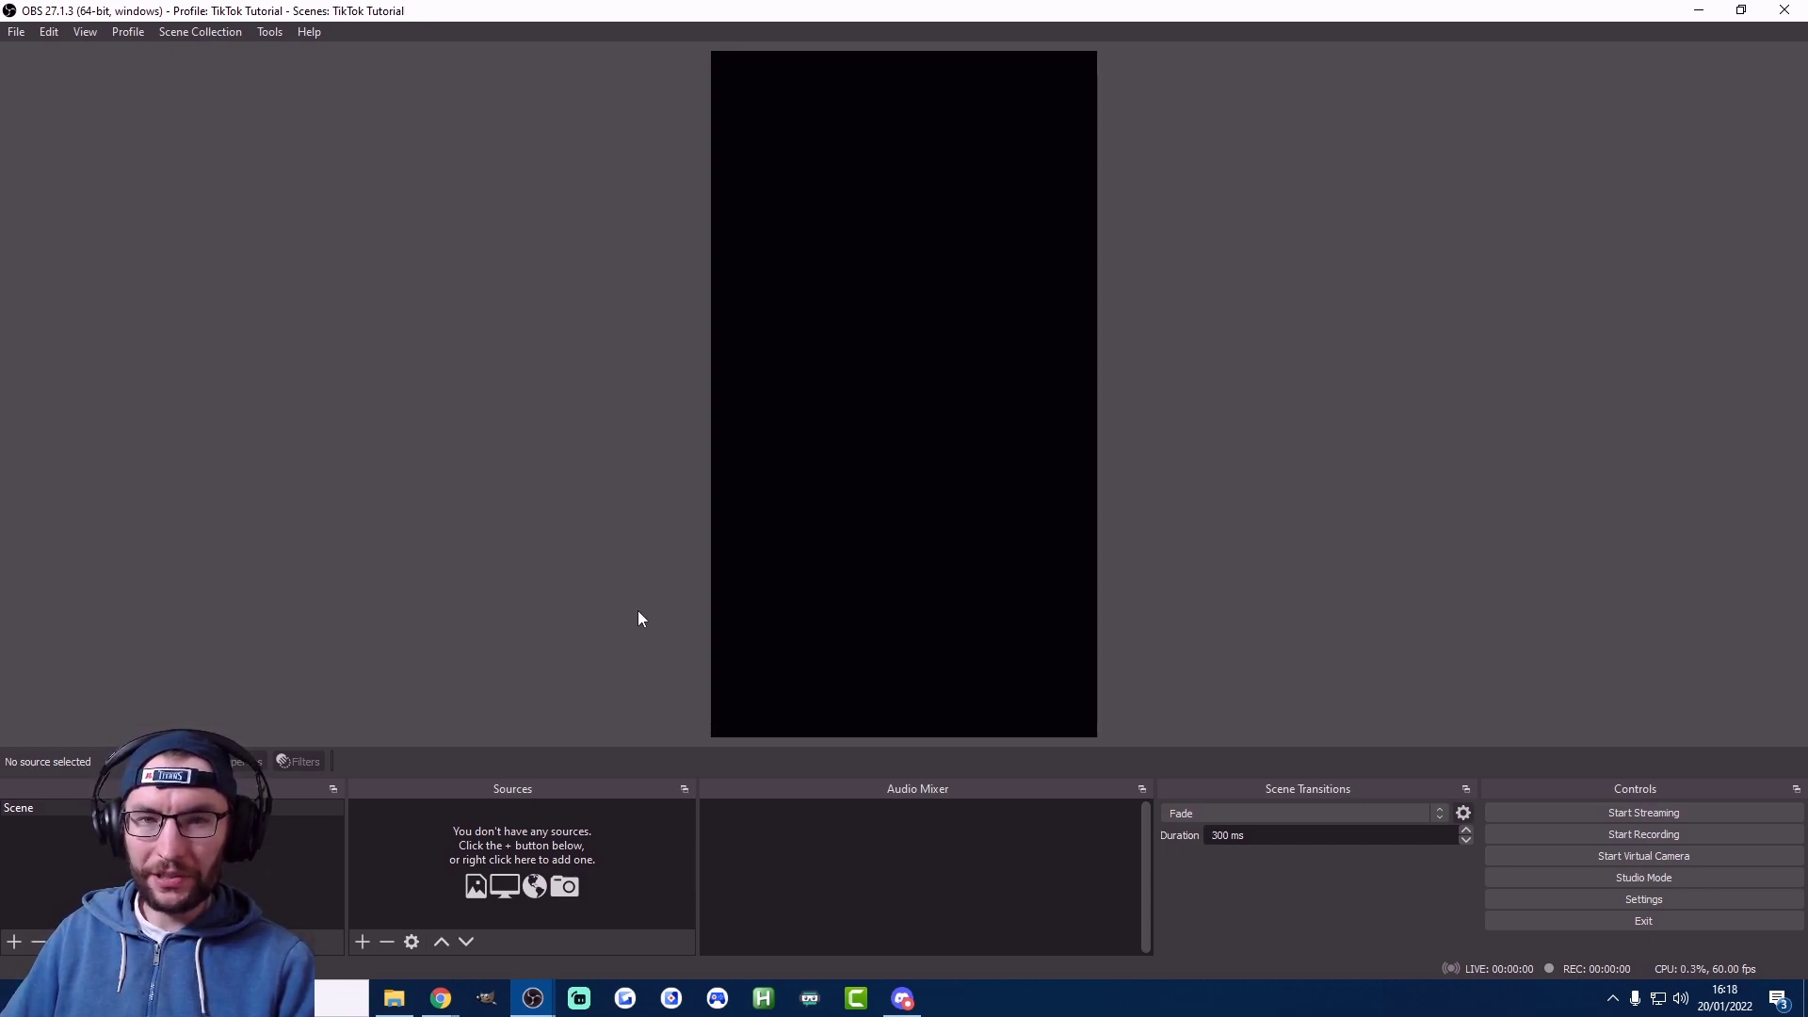
Step: Add a Display Capture source named 'Third Monitor' capturing the third display
left_click(361, 941)
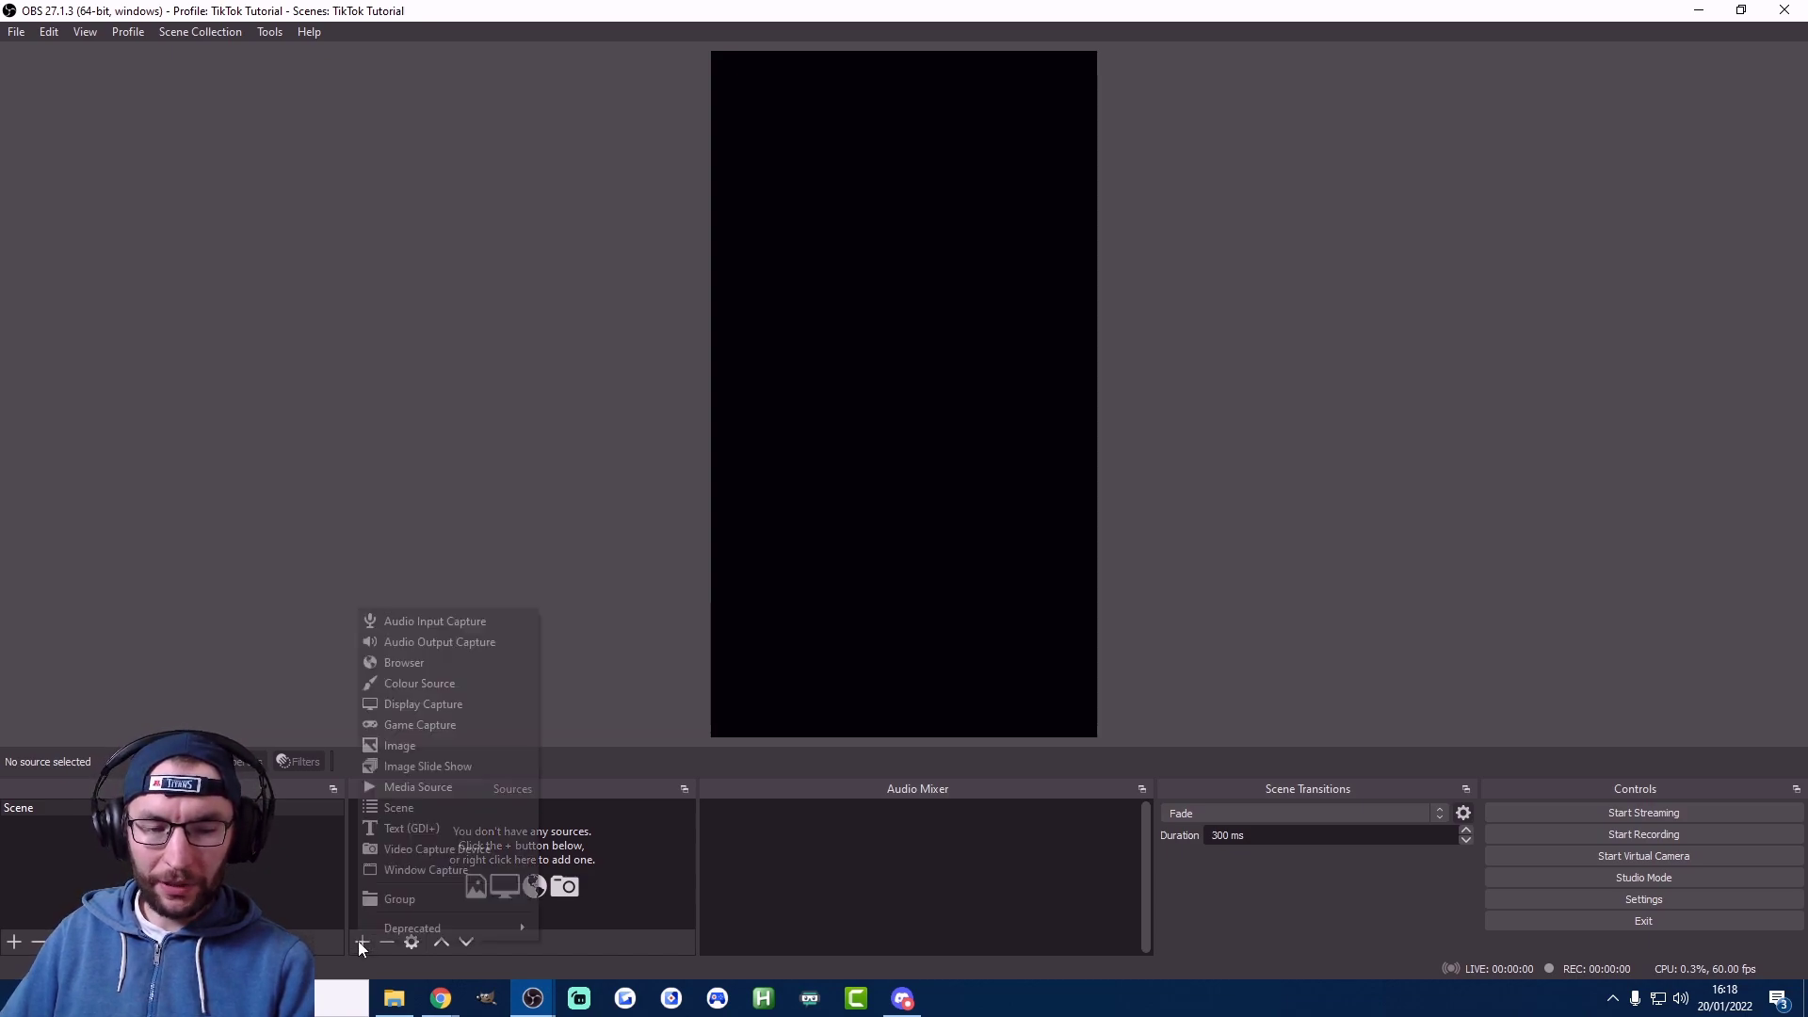
left_click(412, 705)
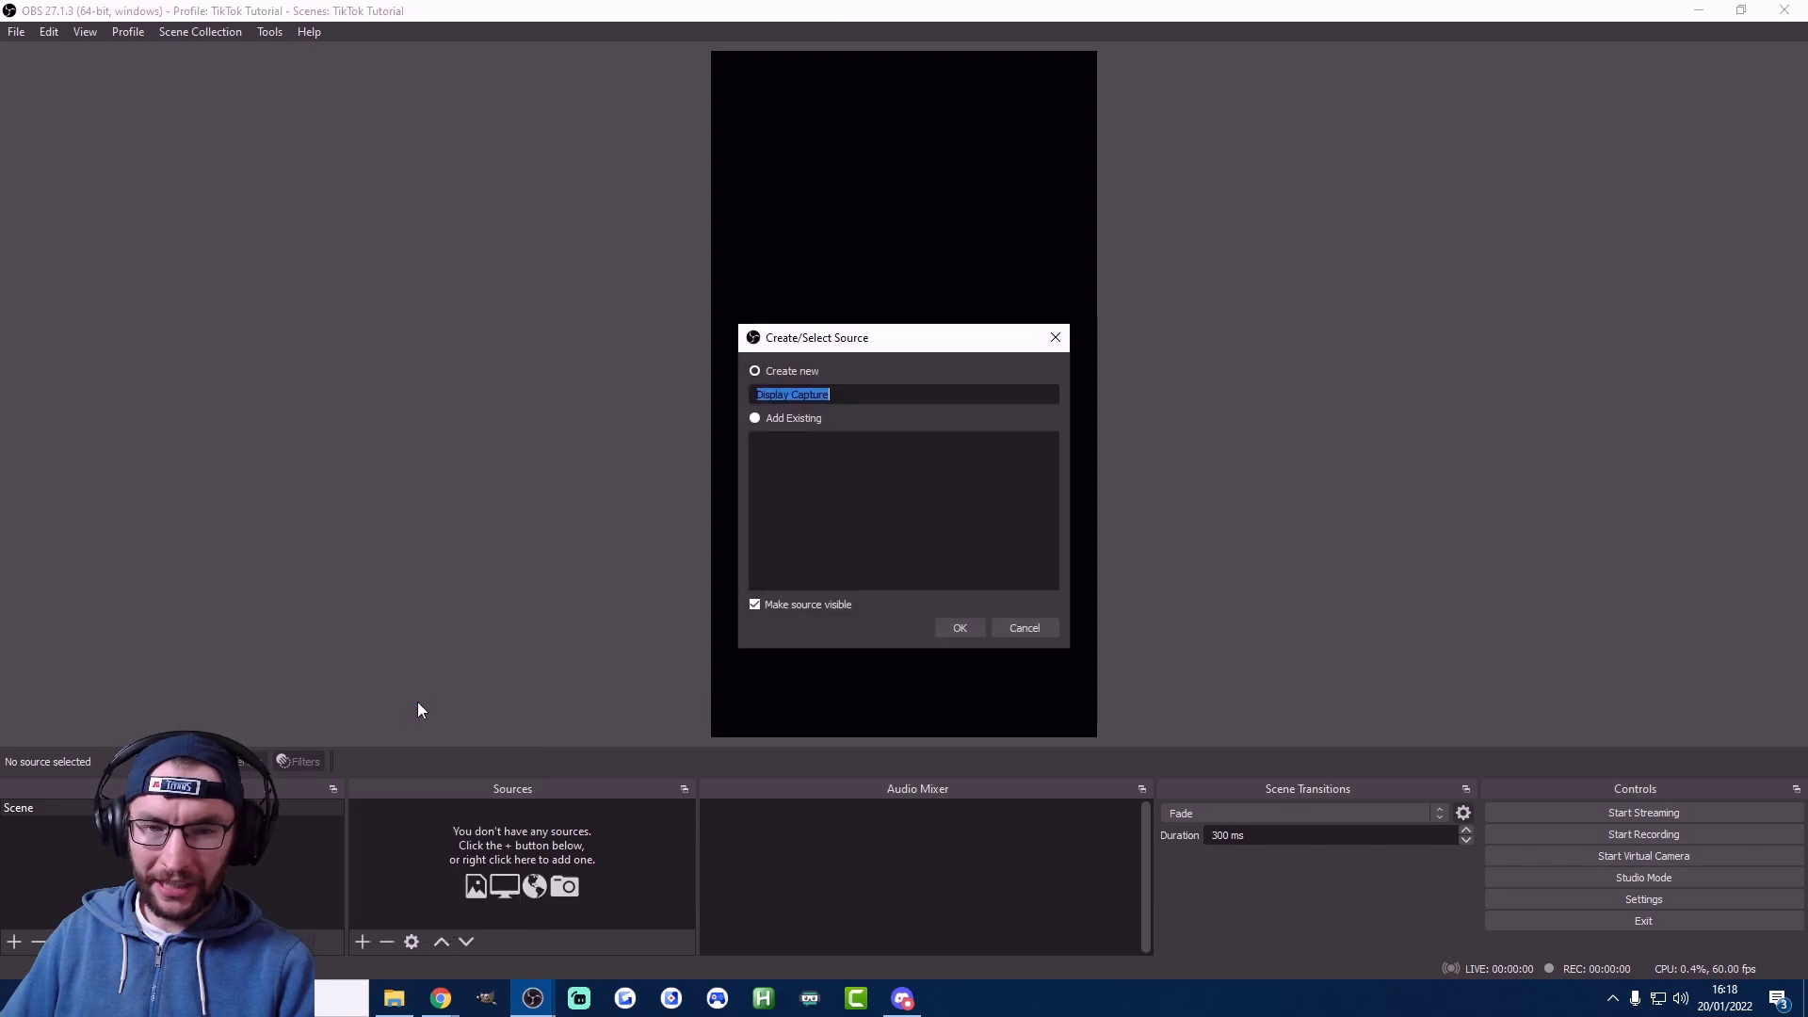
type("Th")
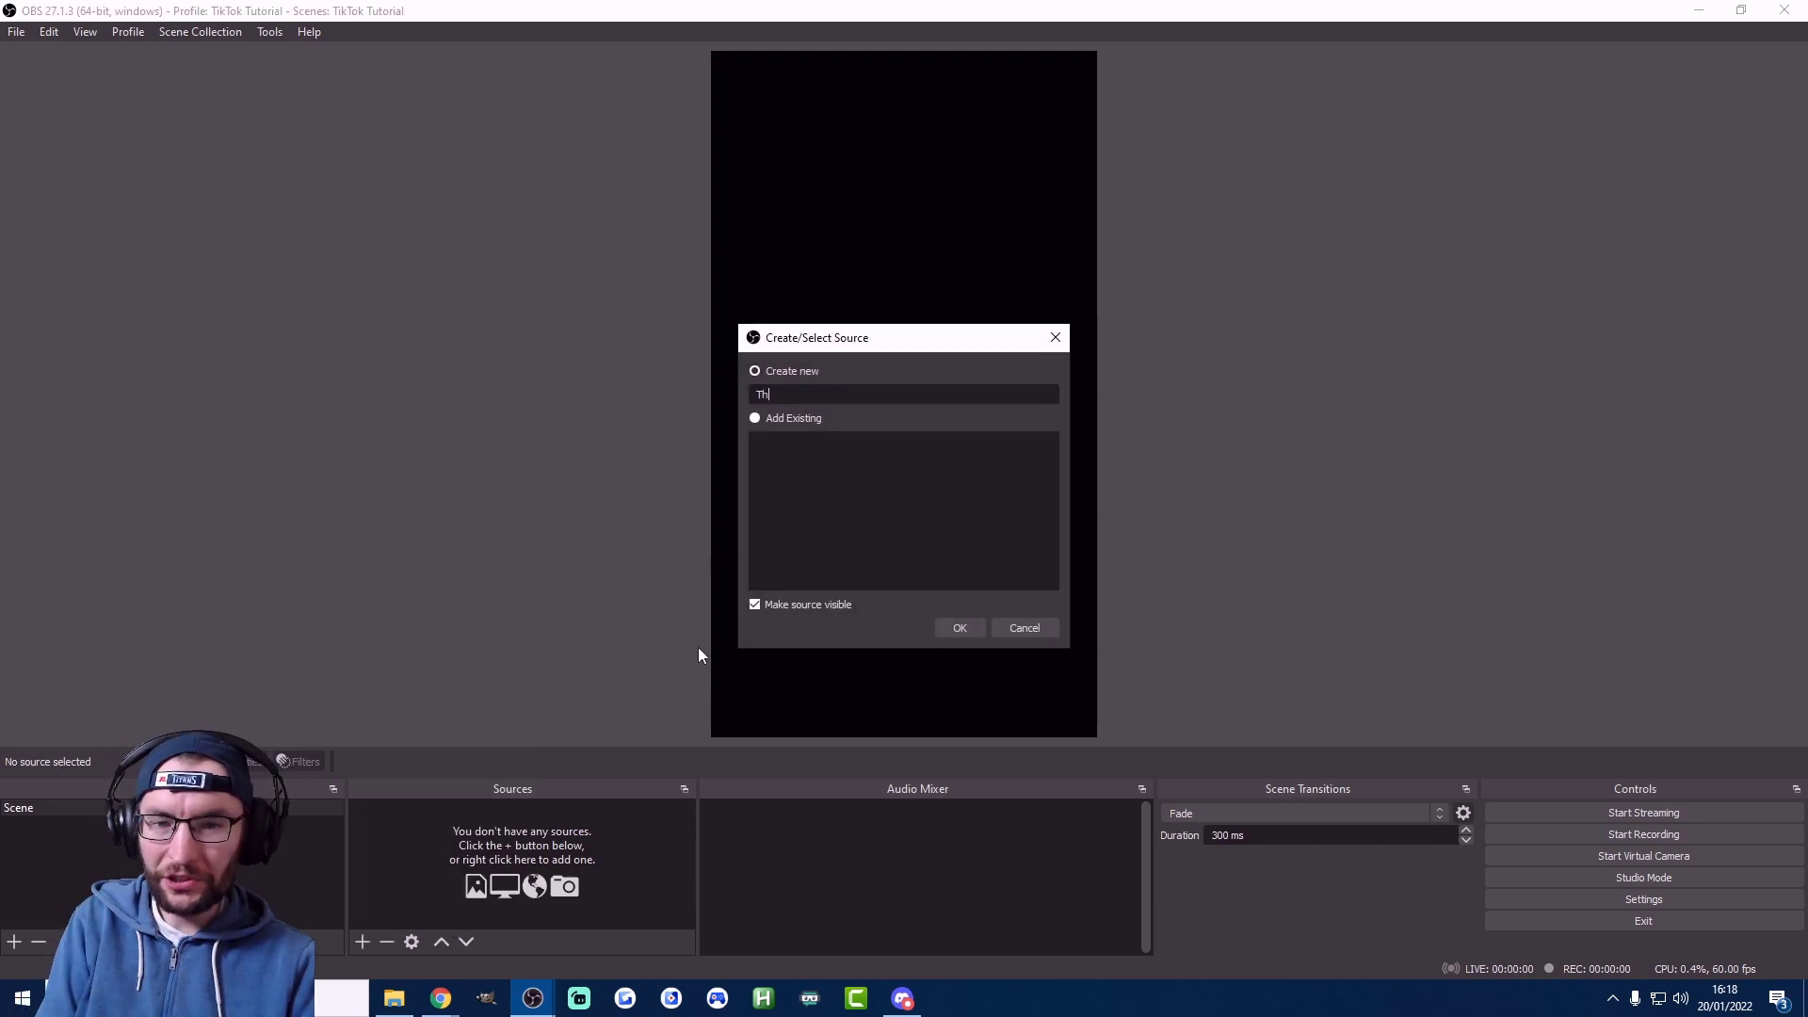
type("ird Monitor")
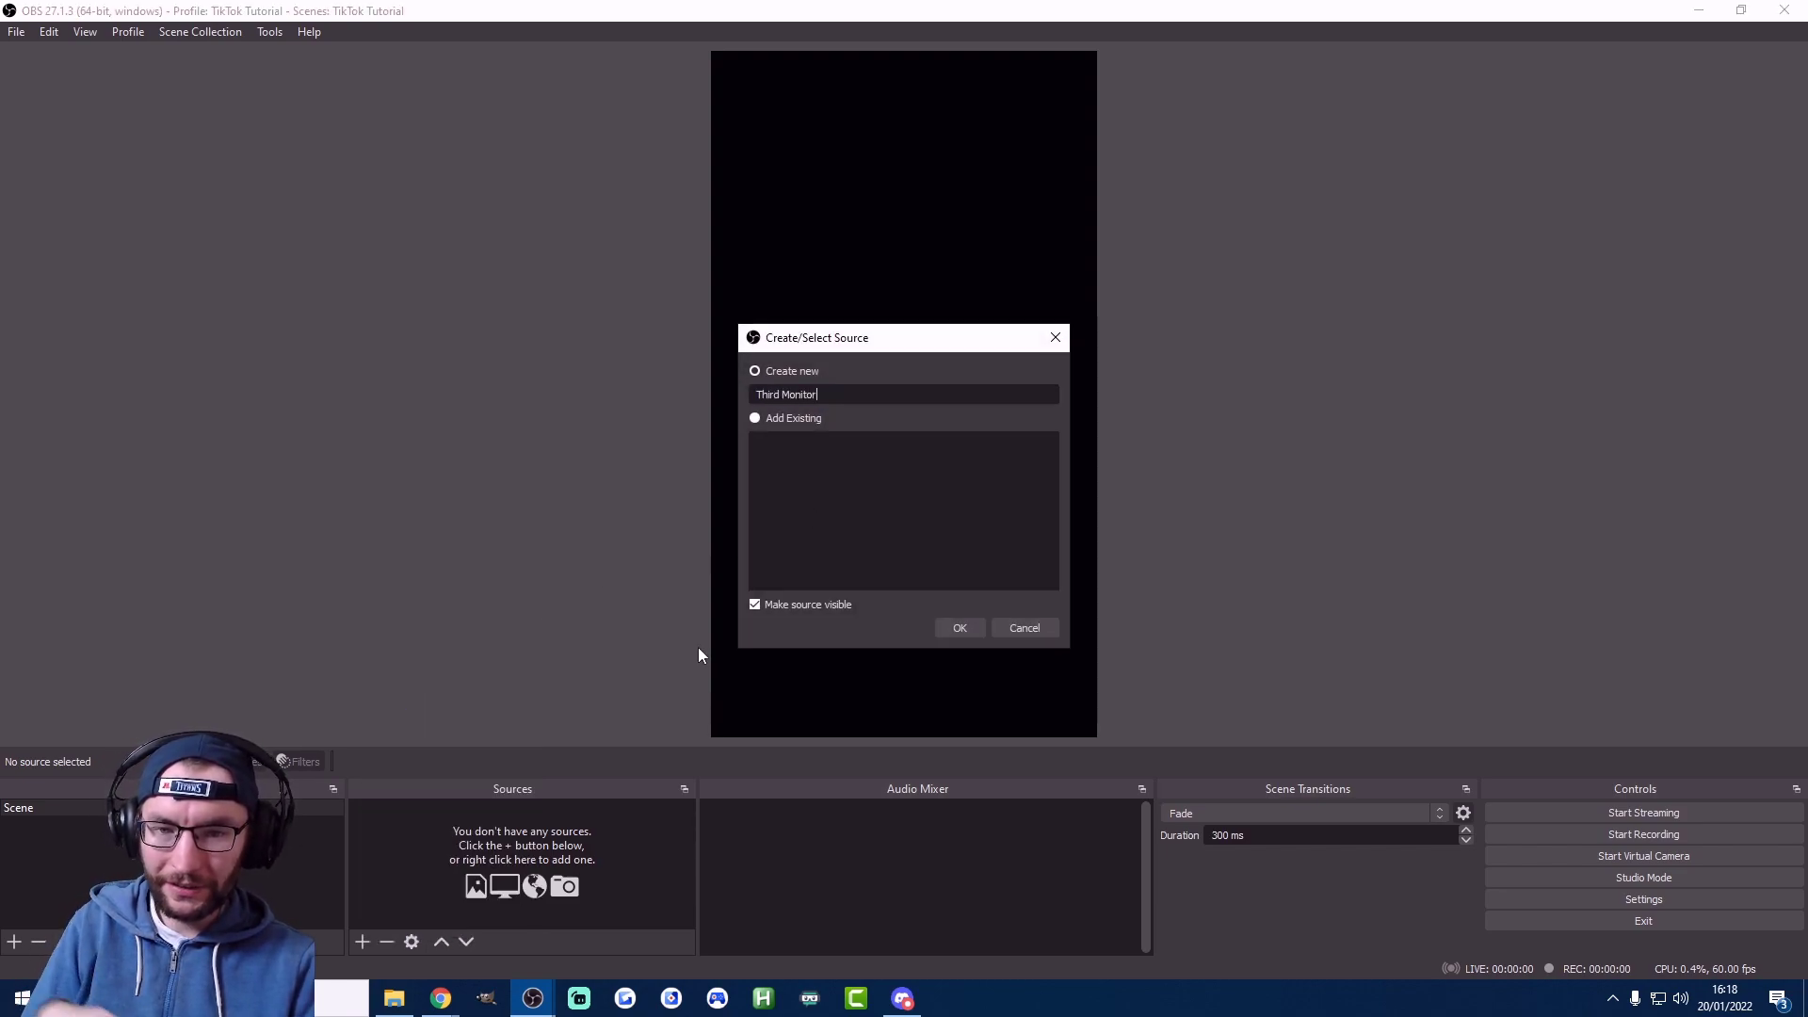
key("Return")
left_click(746, 715)
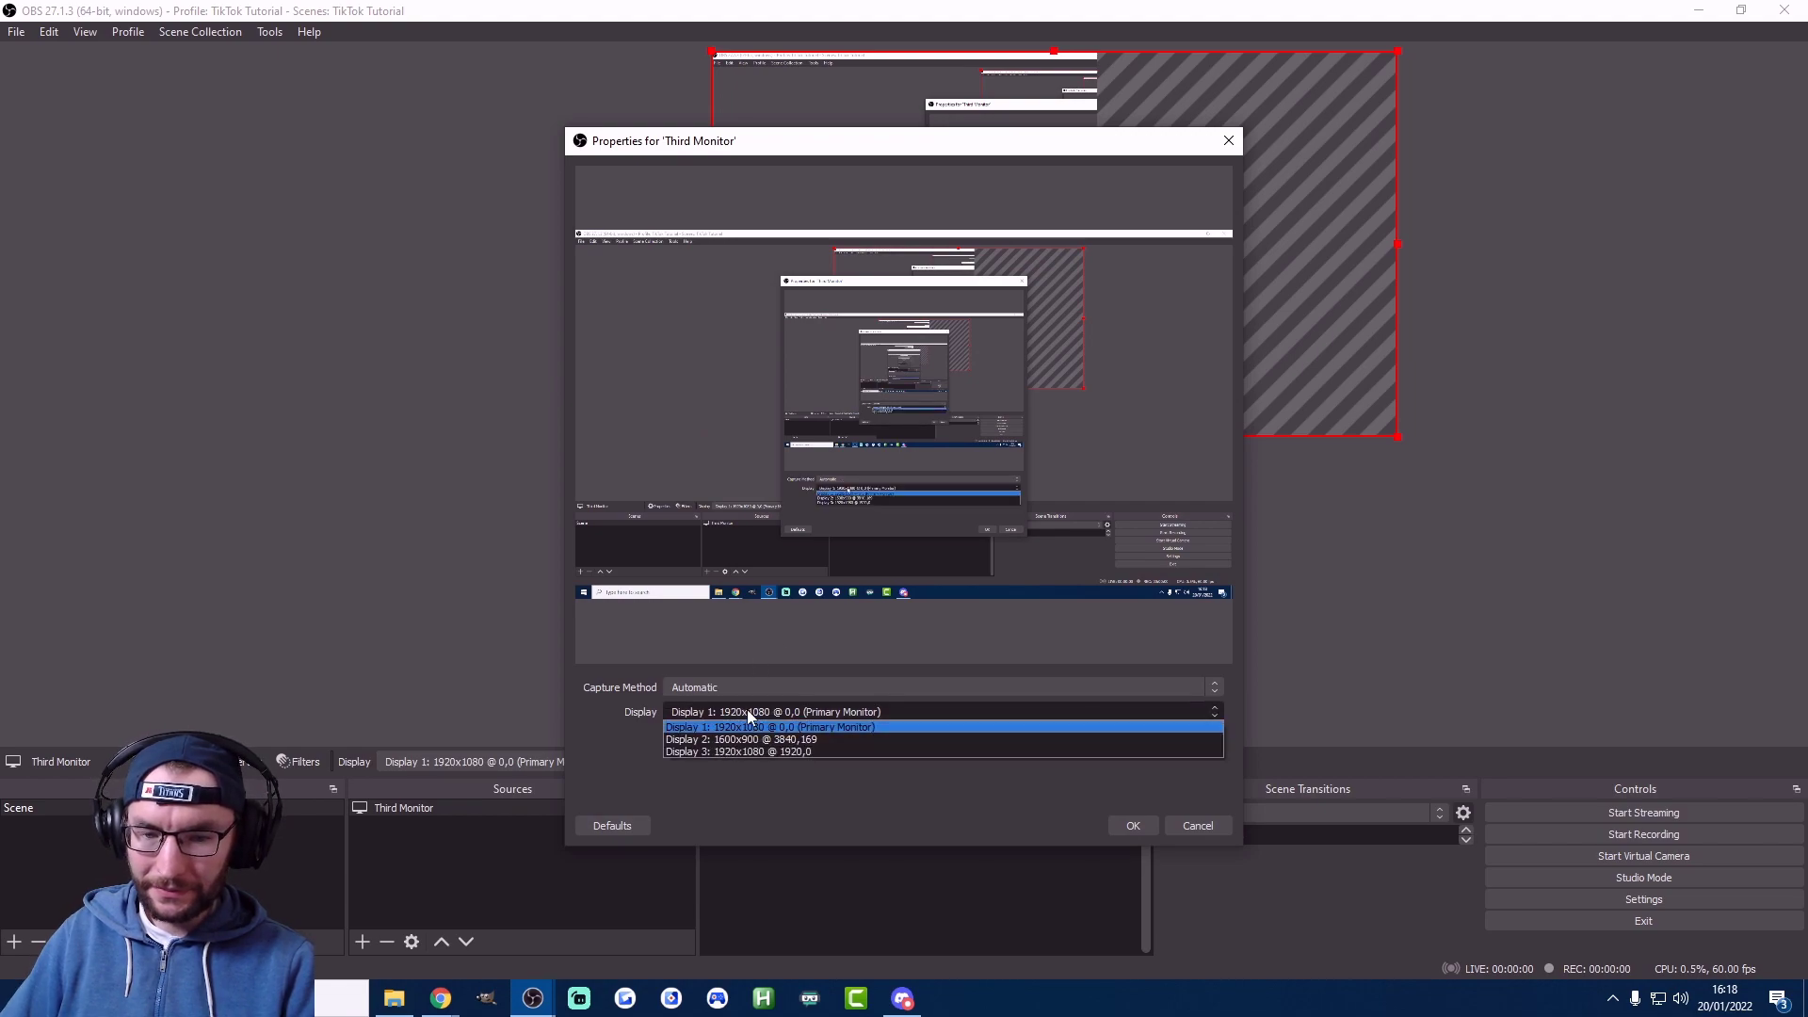
left_click(739, 751)
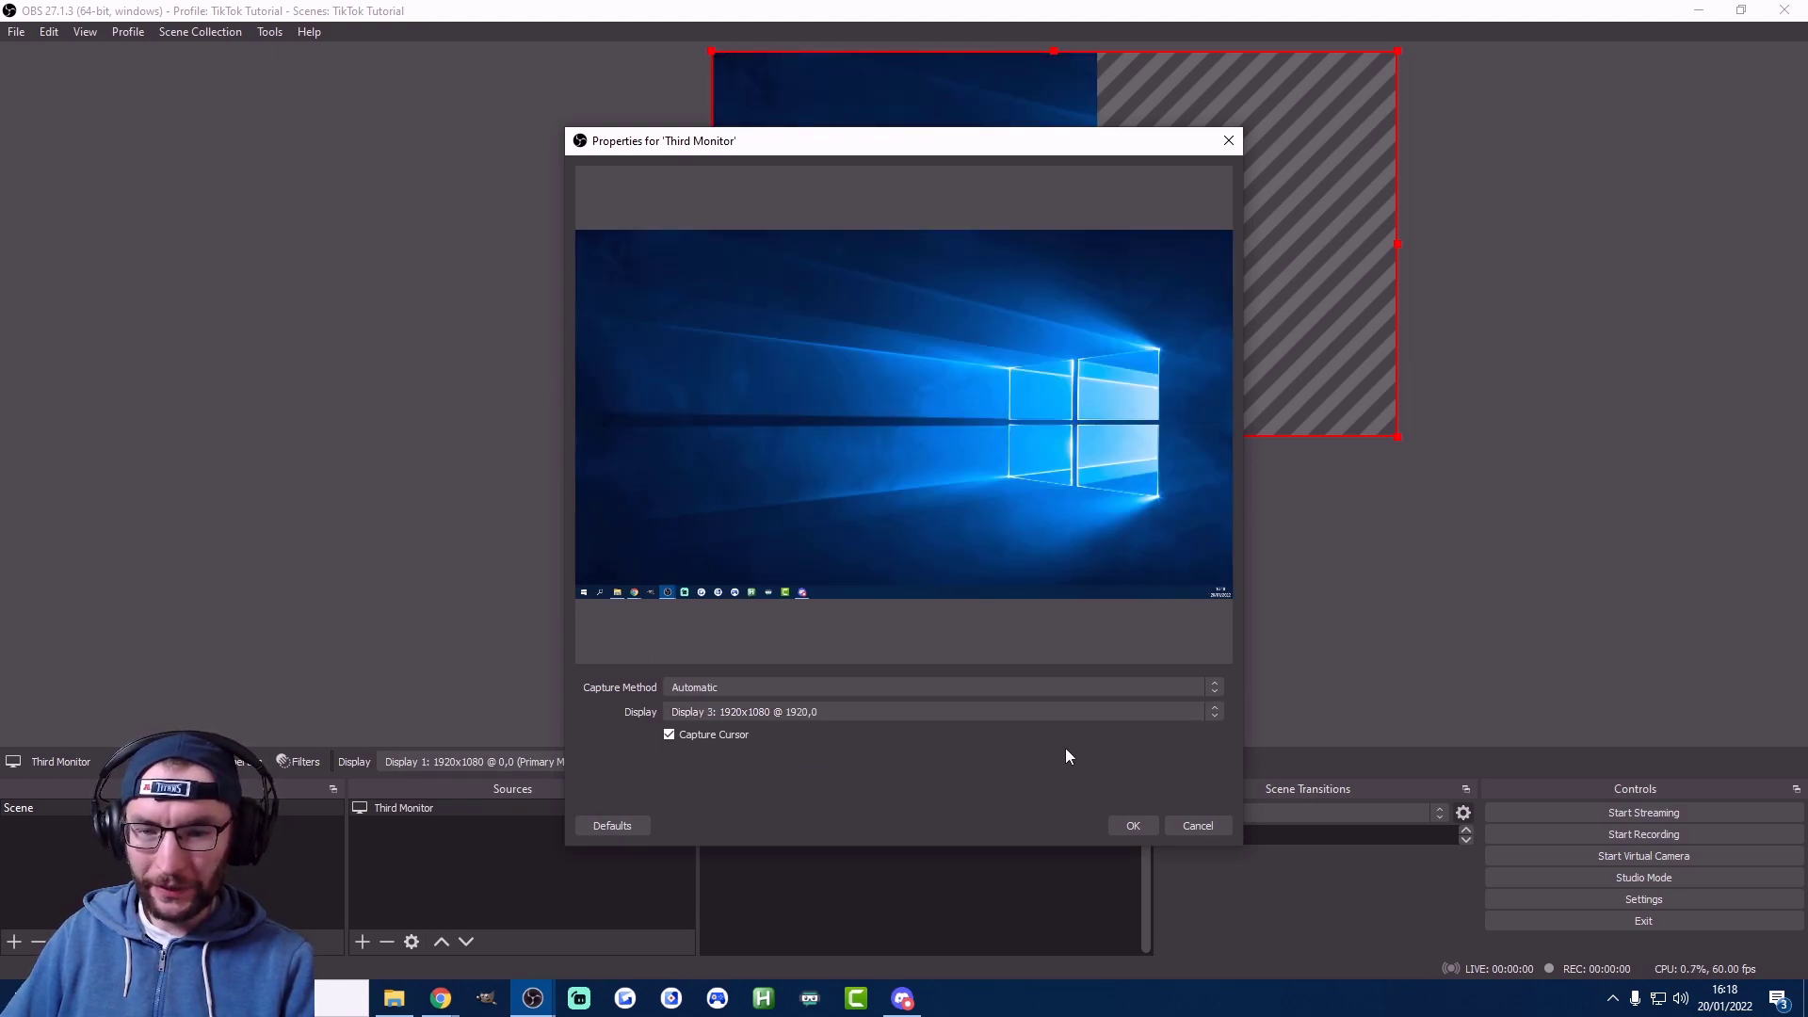
left_click(1132, 827)
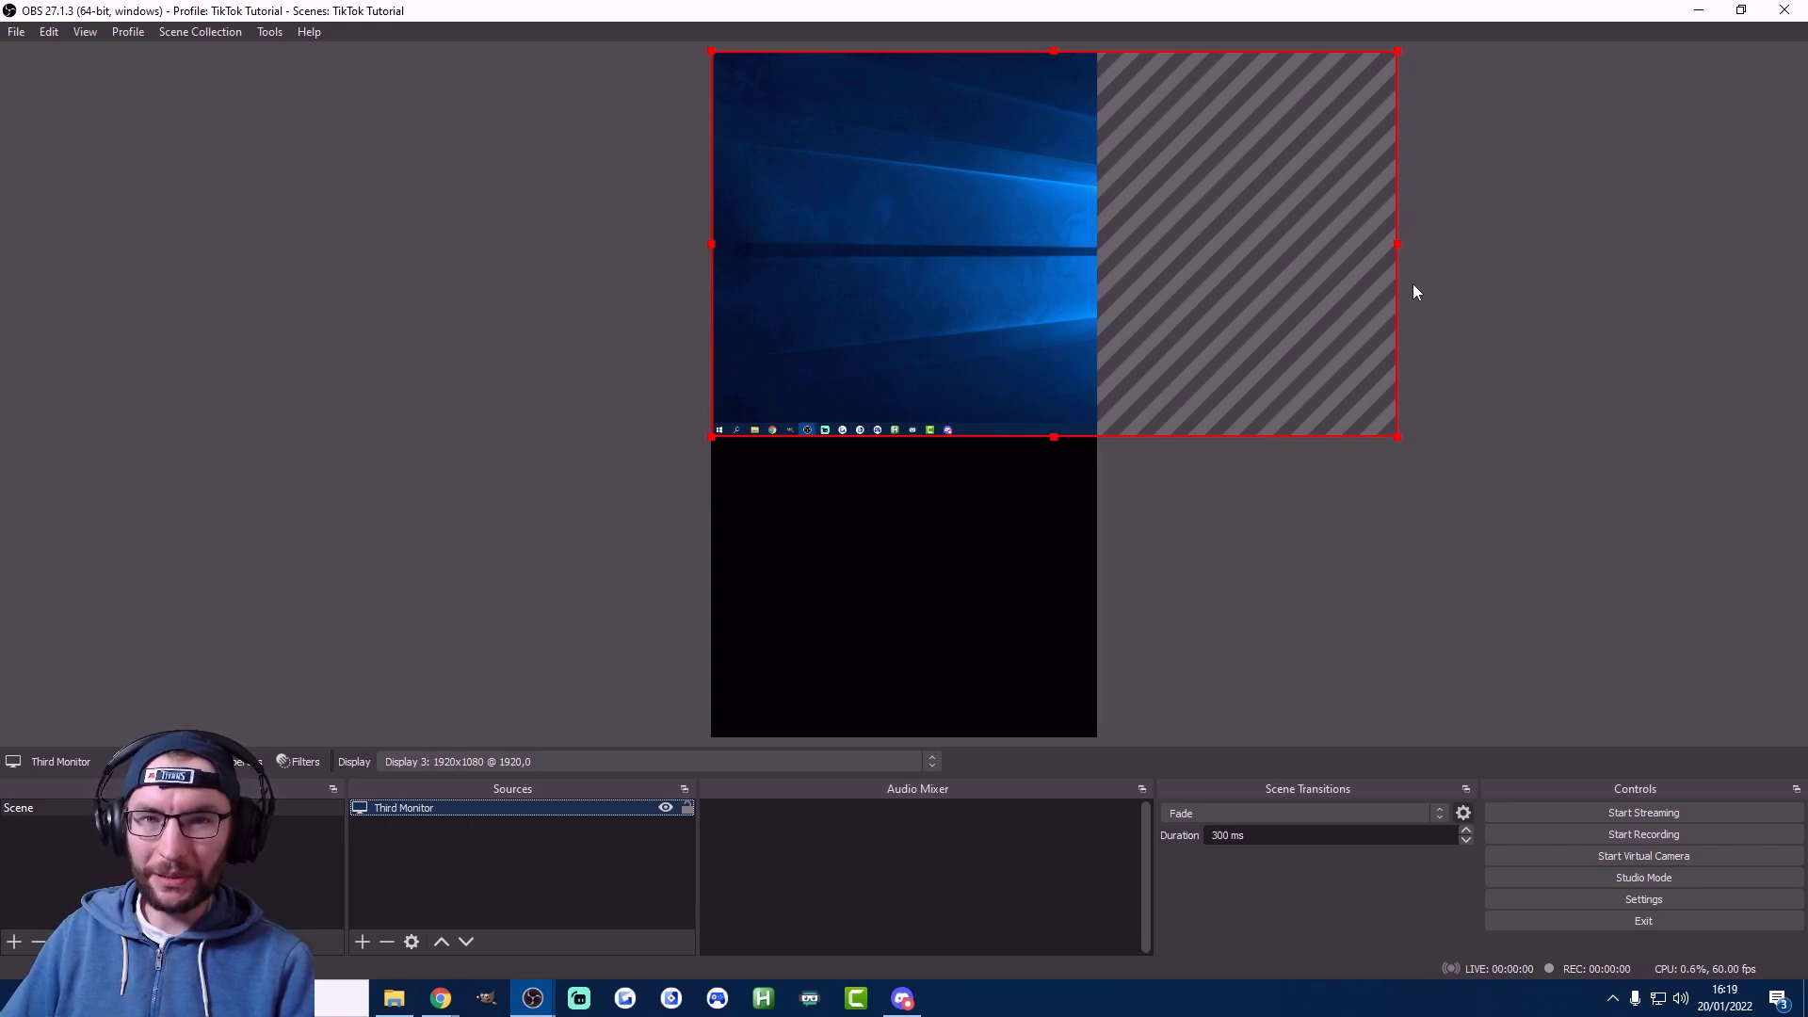
Step: Shrink the capture to the canvas width and enable source alignment snapping
left_click_drag(1396, 240, 1094, 214)
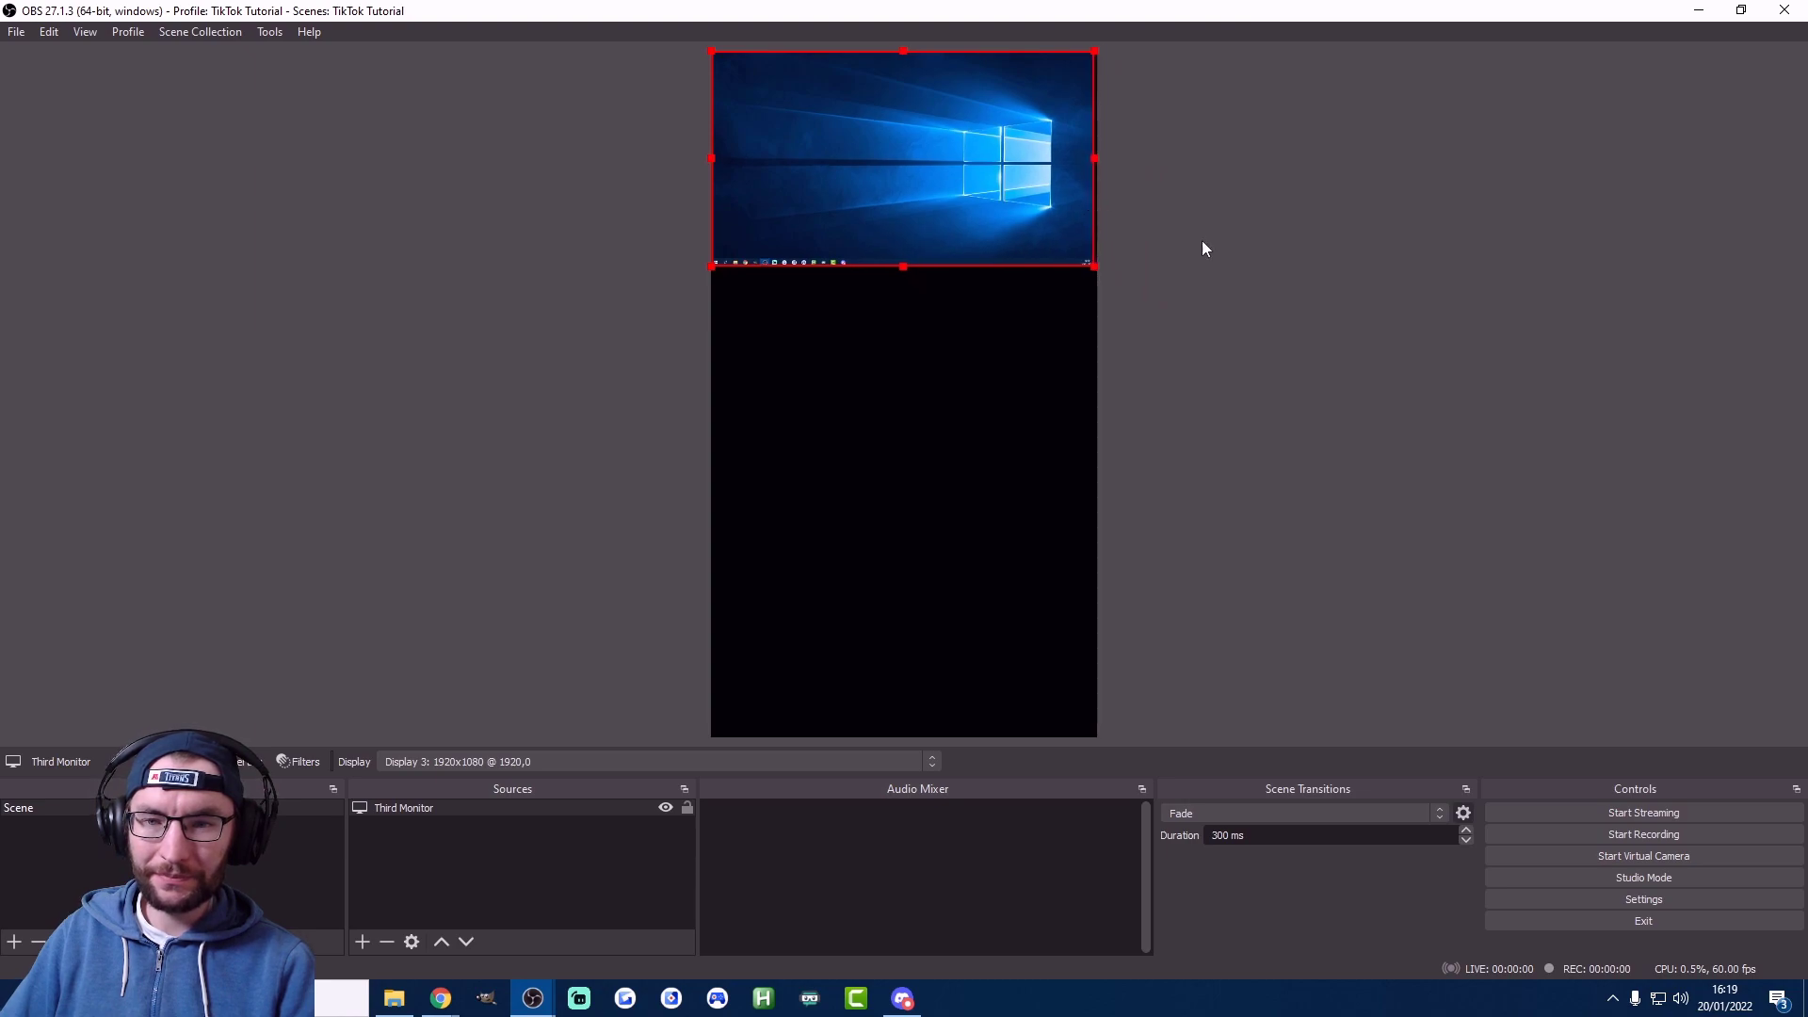
left_click(1624, 901)
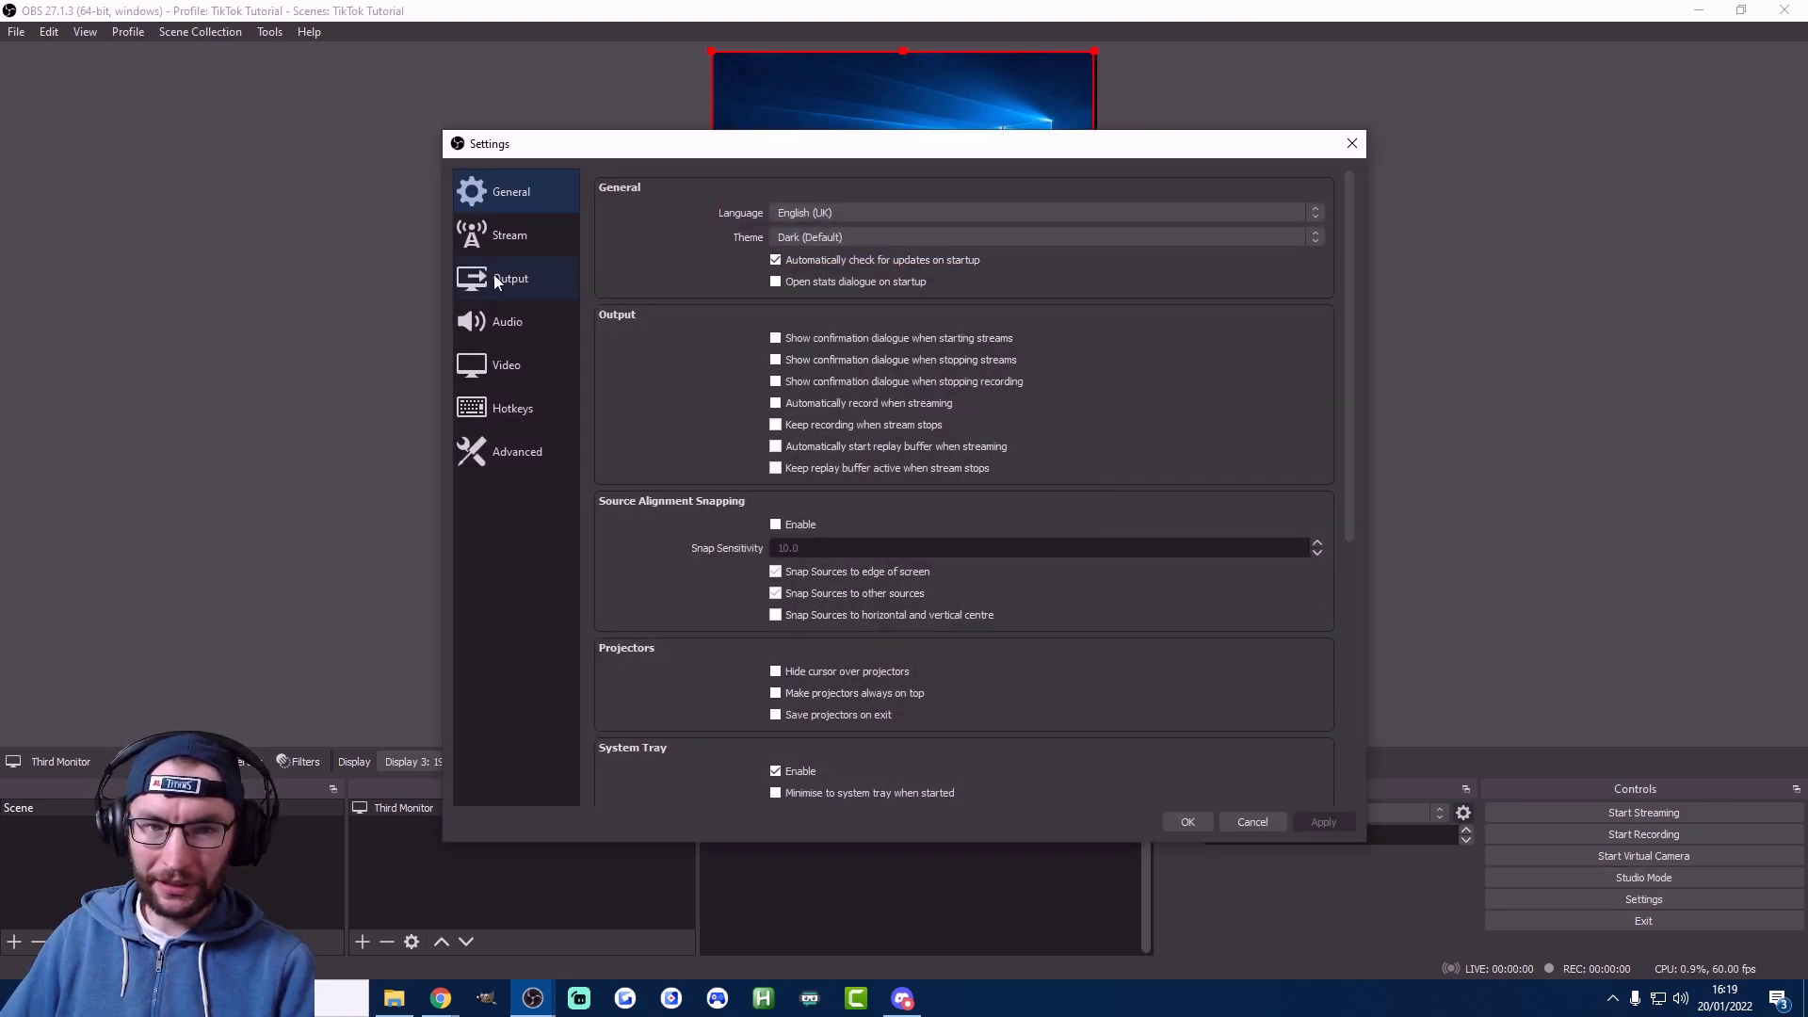
left_click(777, 524)
key("Return")
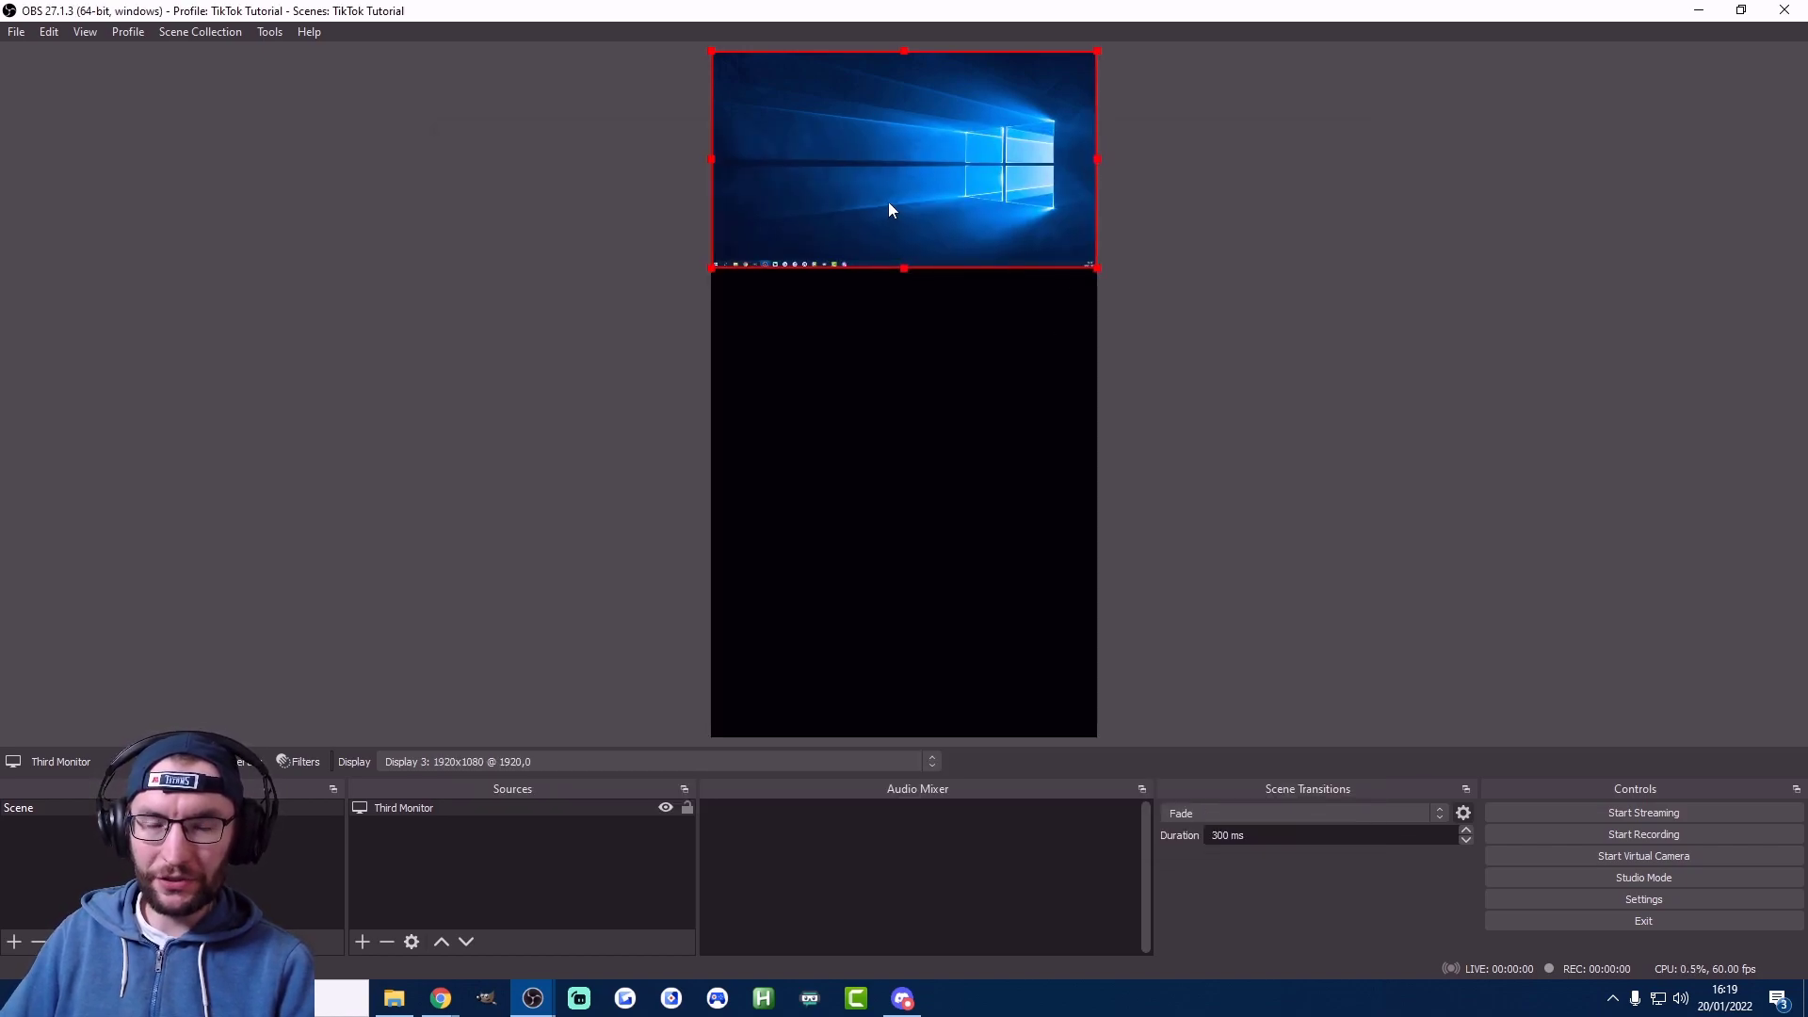
Step: Centre the Third Monitor capture vertically on the canvas
right_click(894, 150)
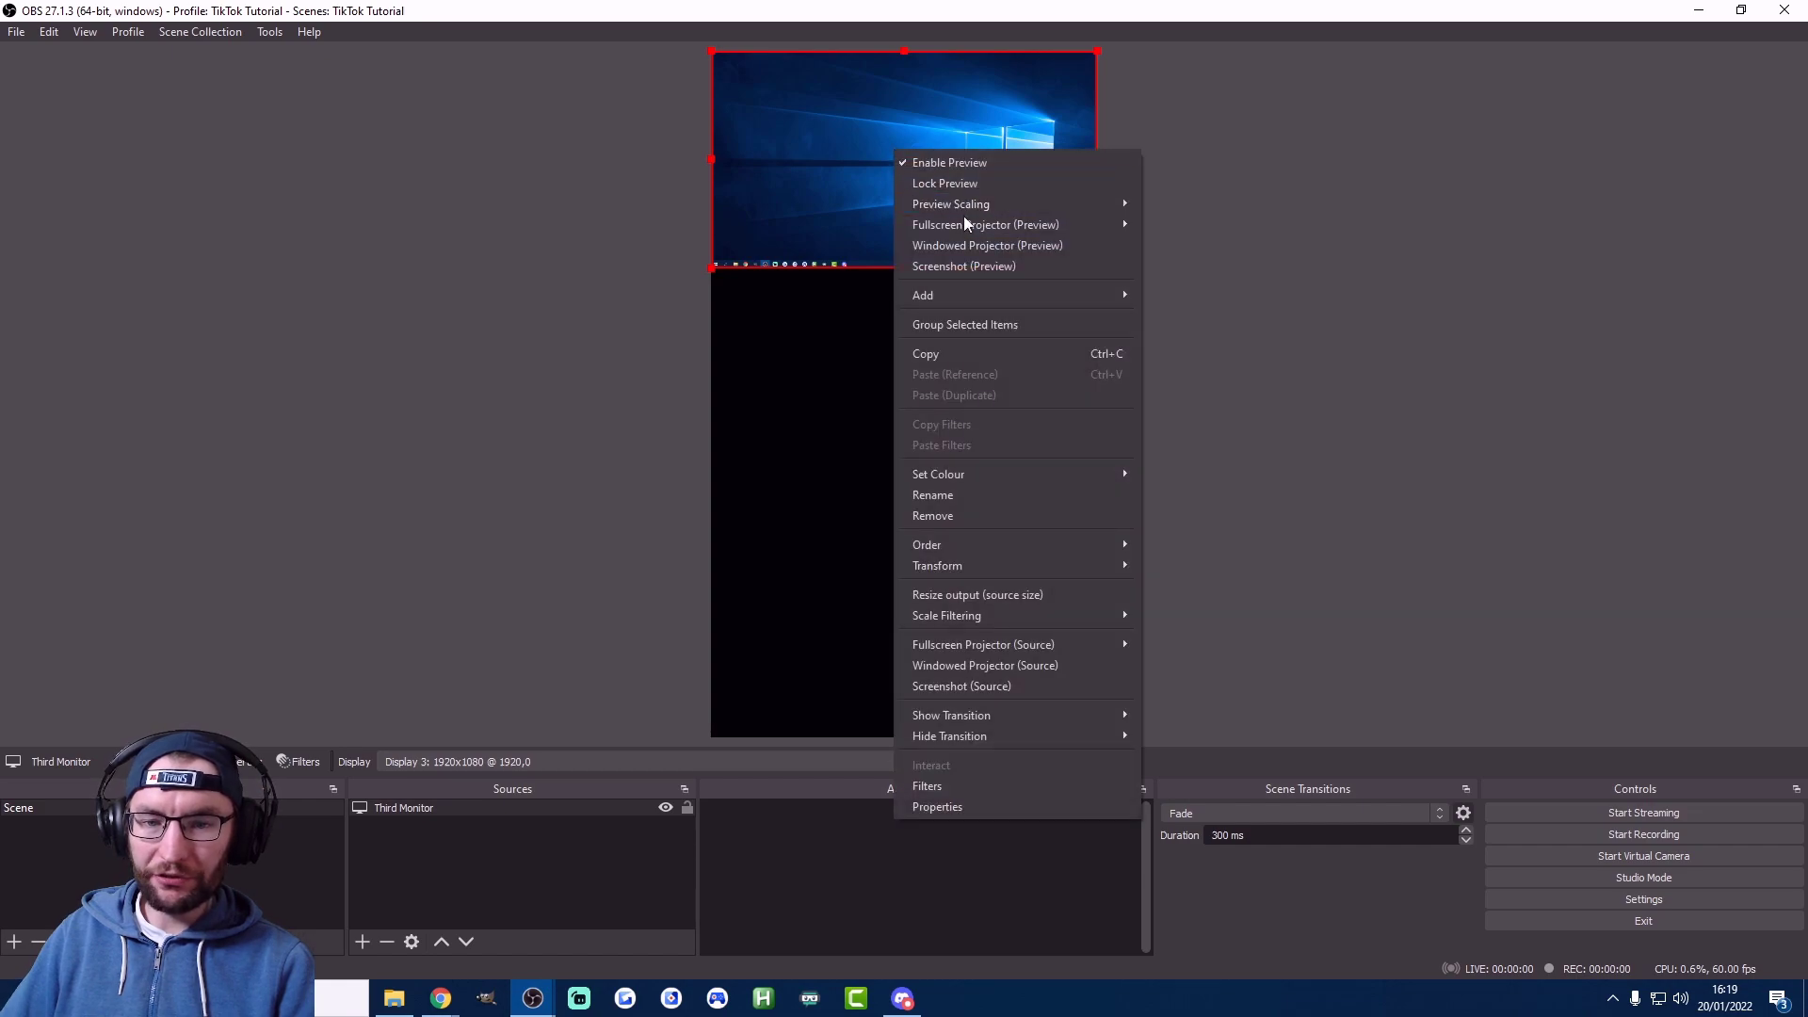
mouse_move(946, 569)
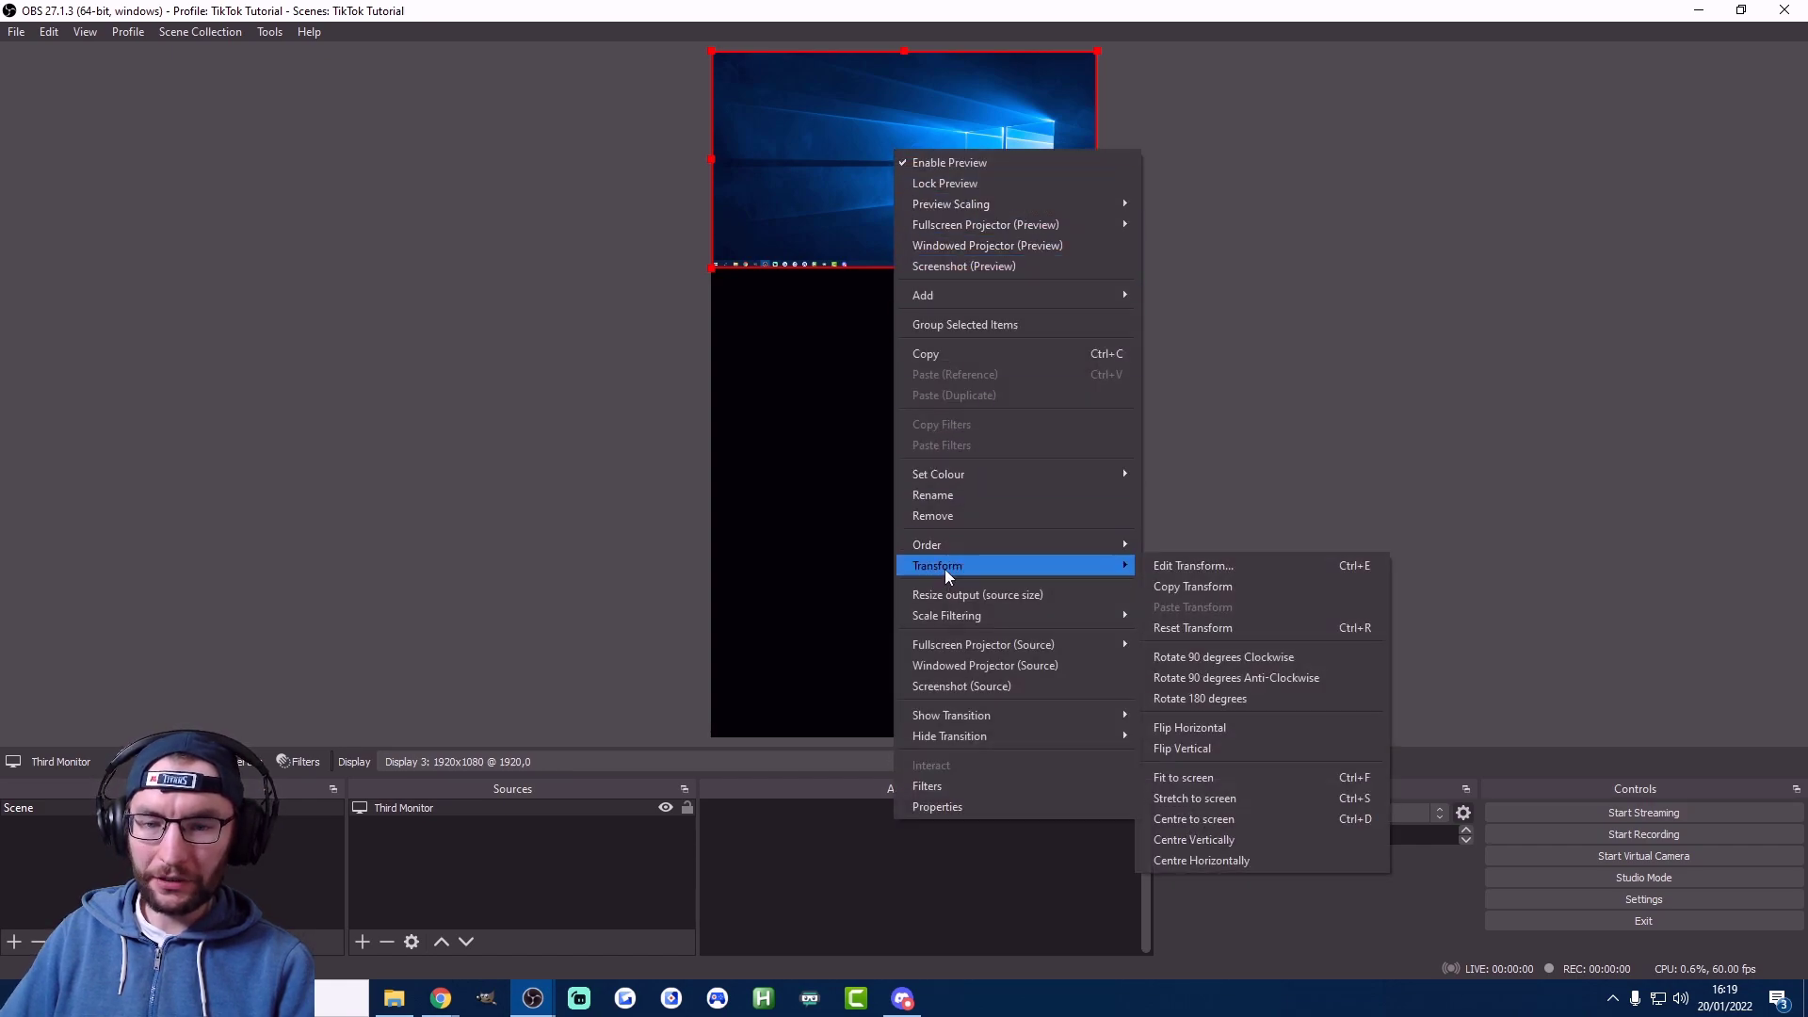
left_click(1223, 839)
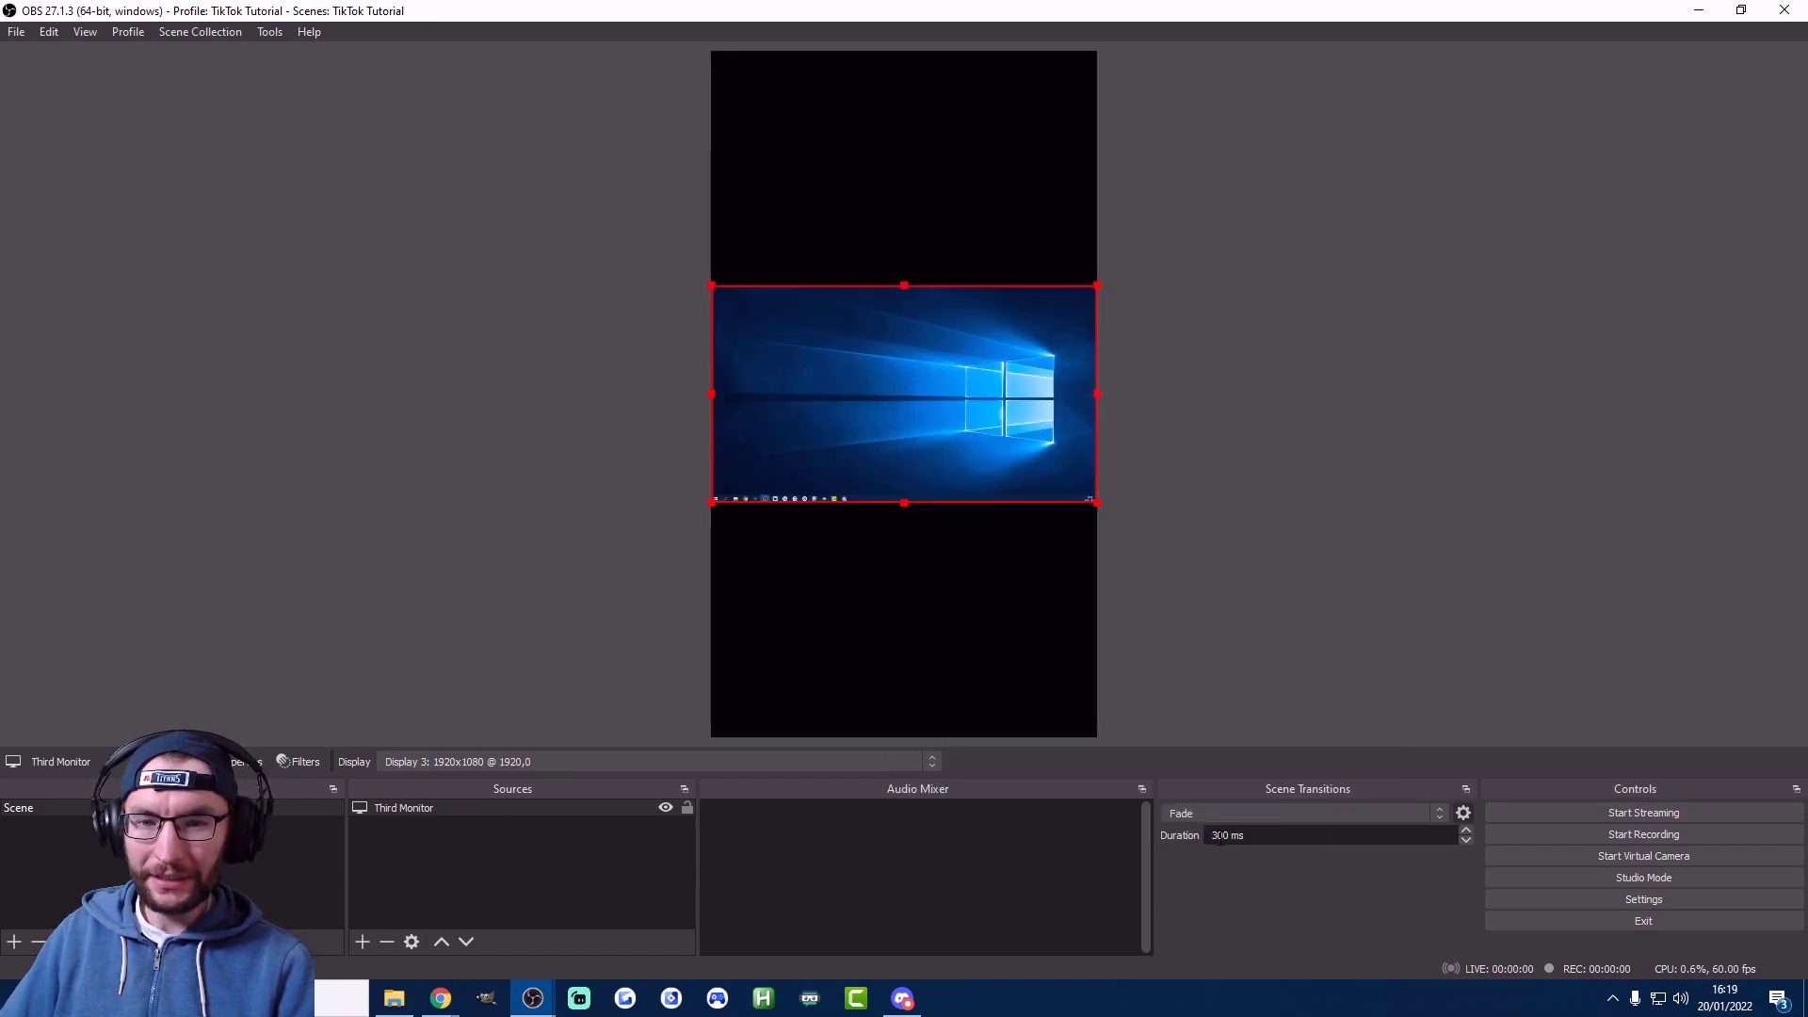
Step: Add a Video Capture Device source named 'Webcam' using OBS Virtual Camera
left_click(1207, 491)
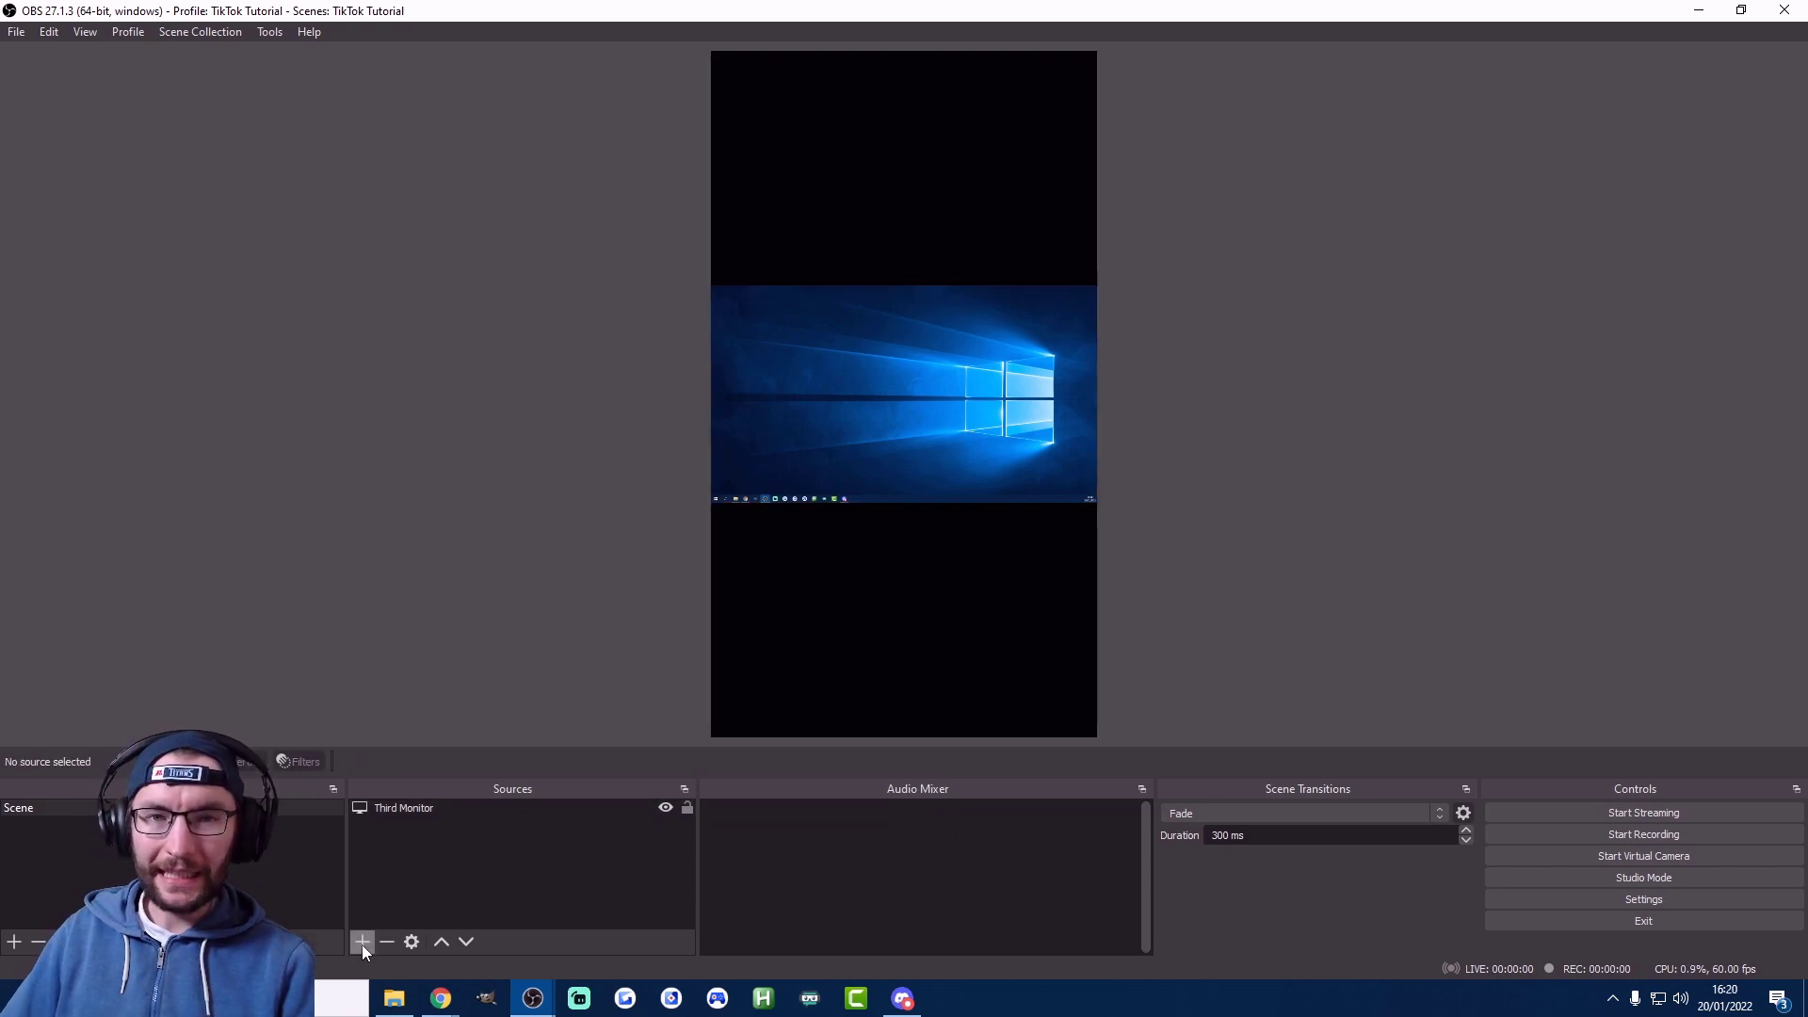
left_click(362, 942)
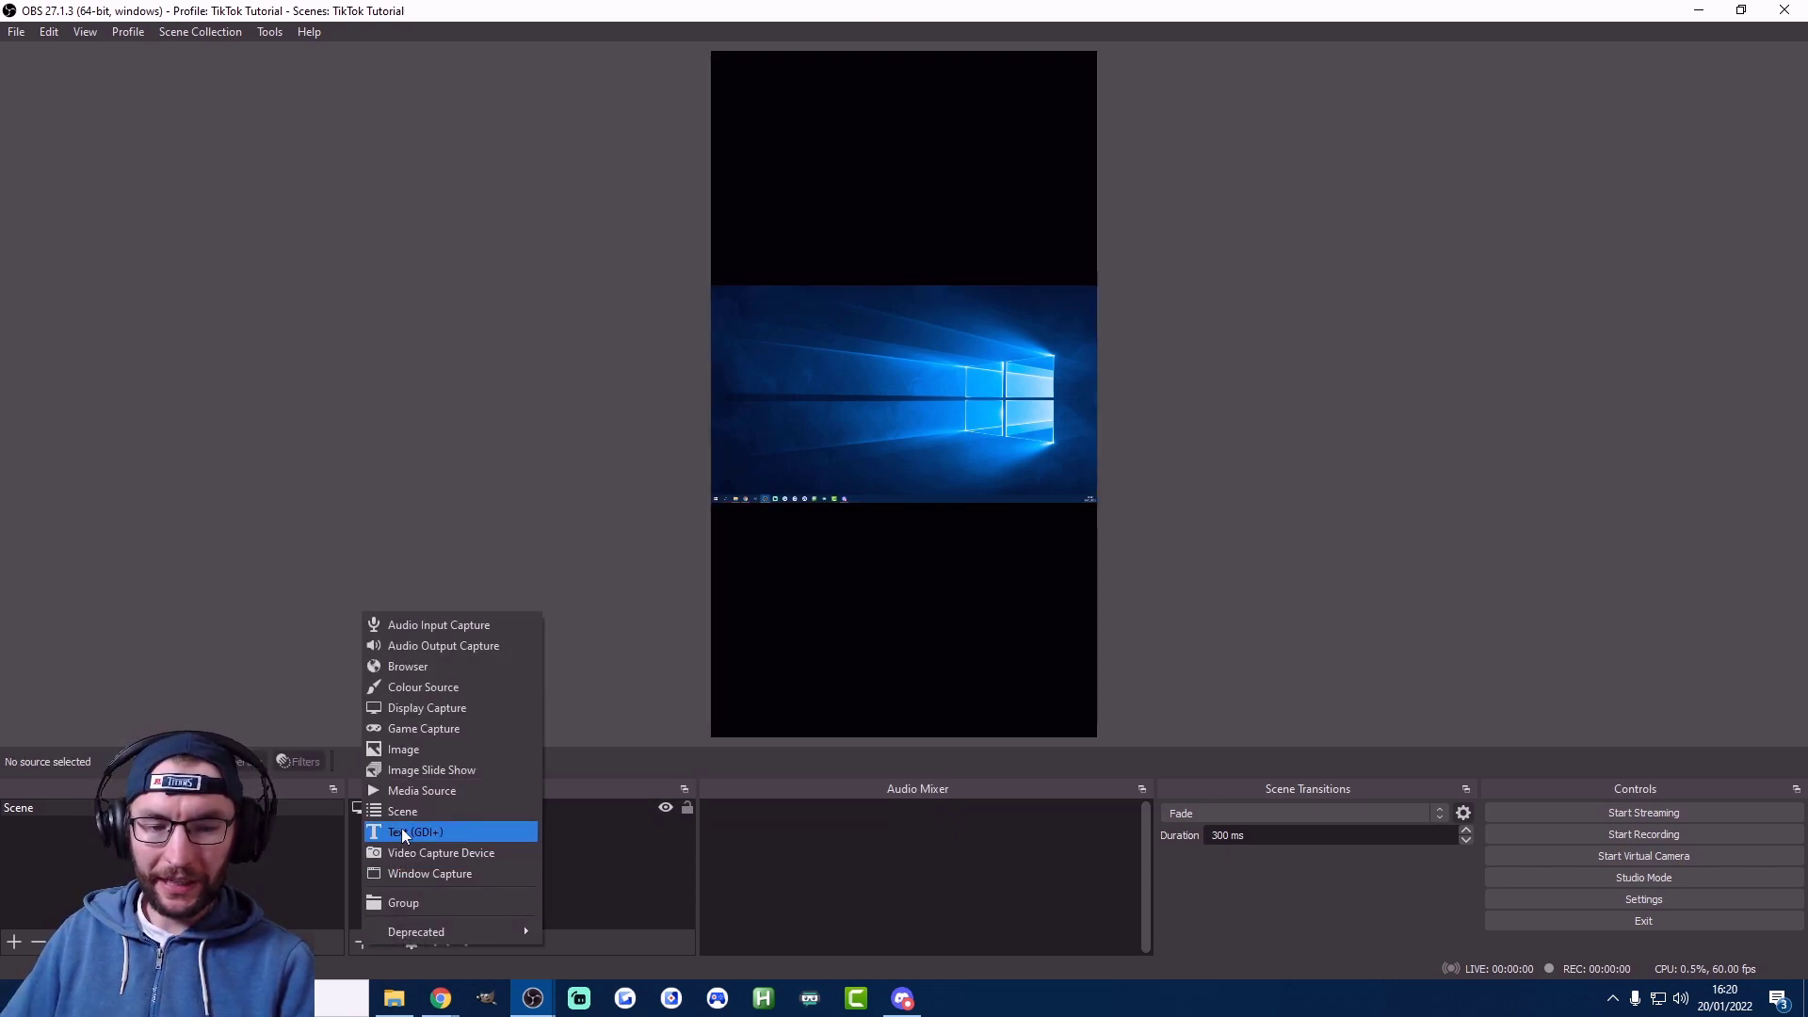
left_click(441, 853)
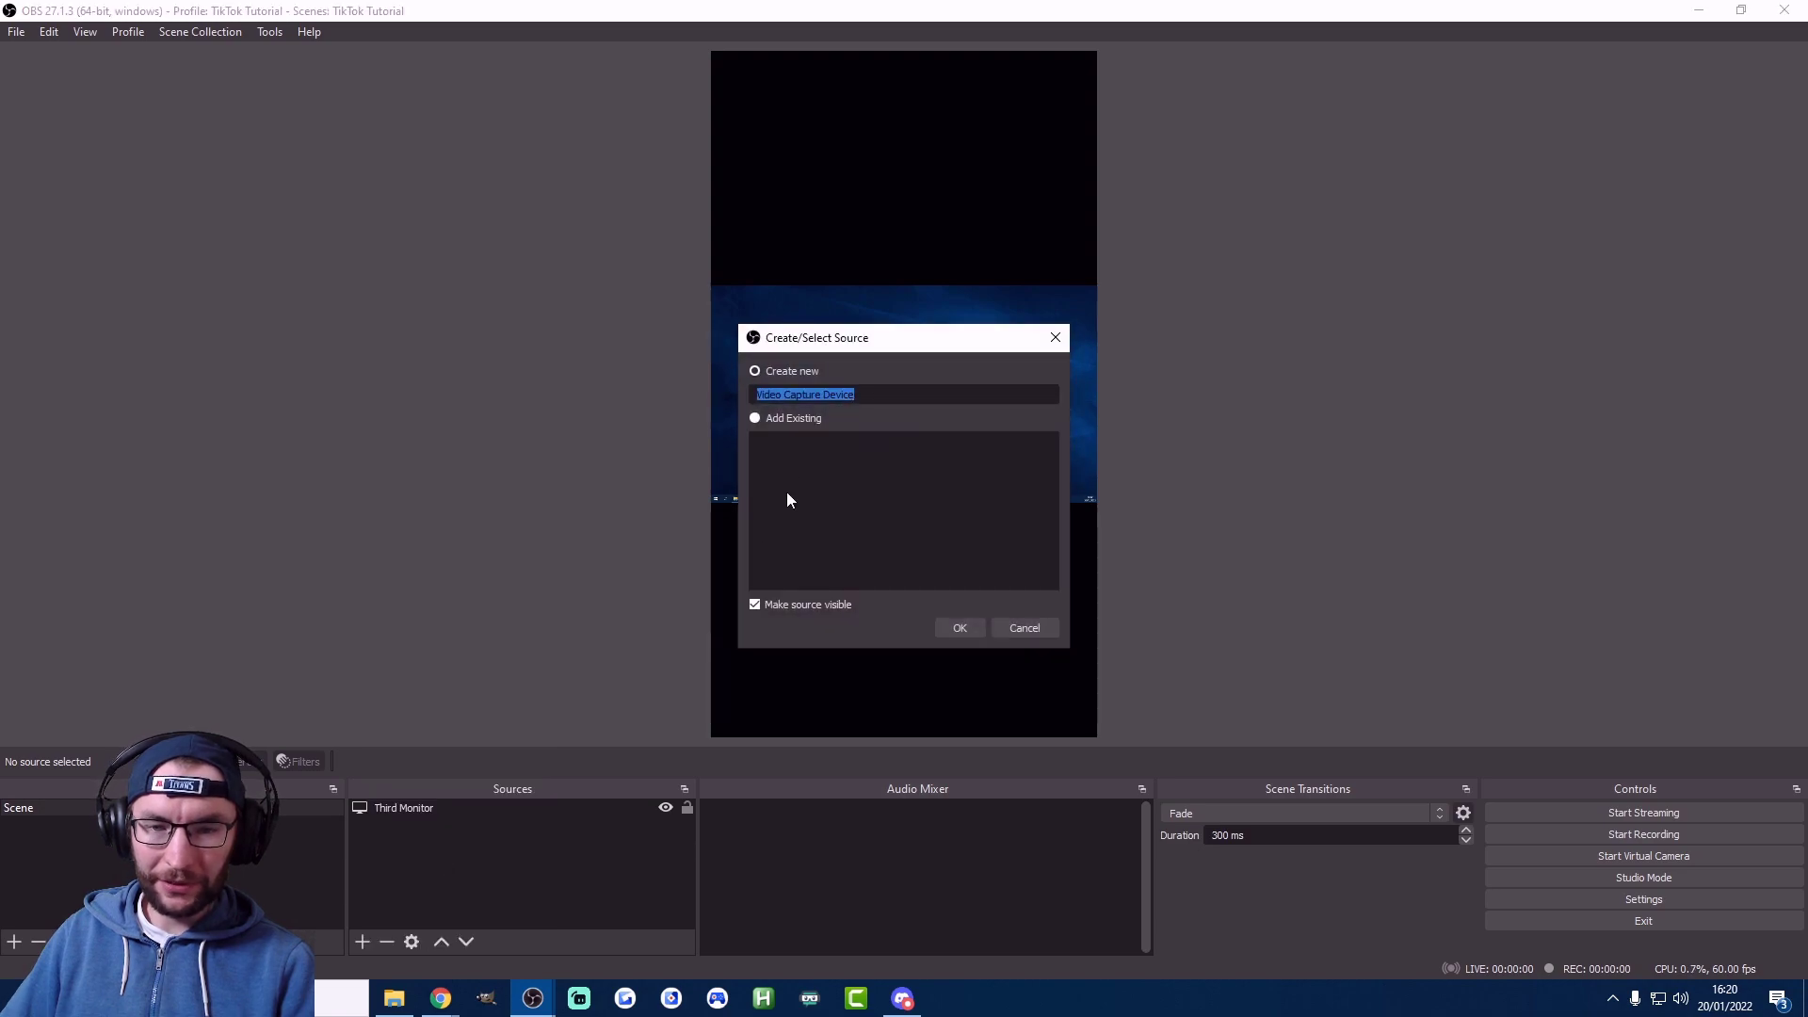
type("Webcam")
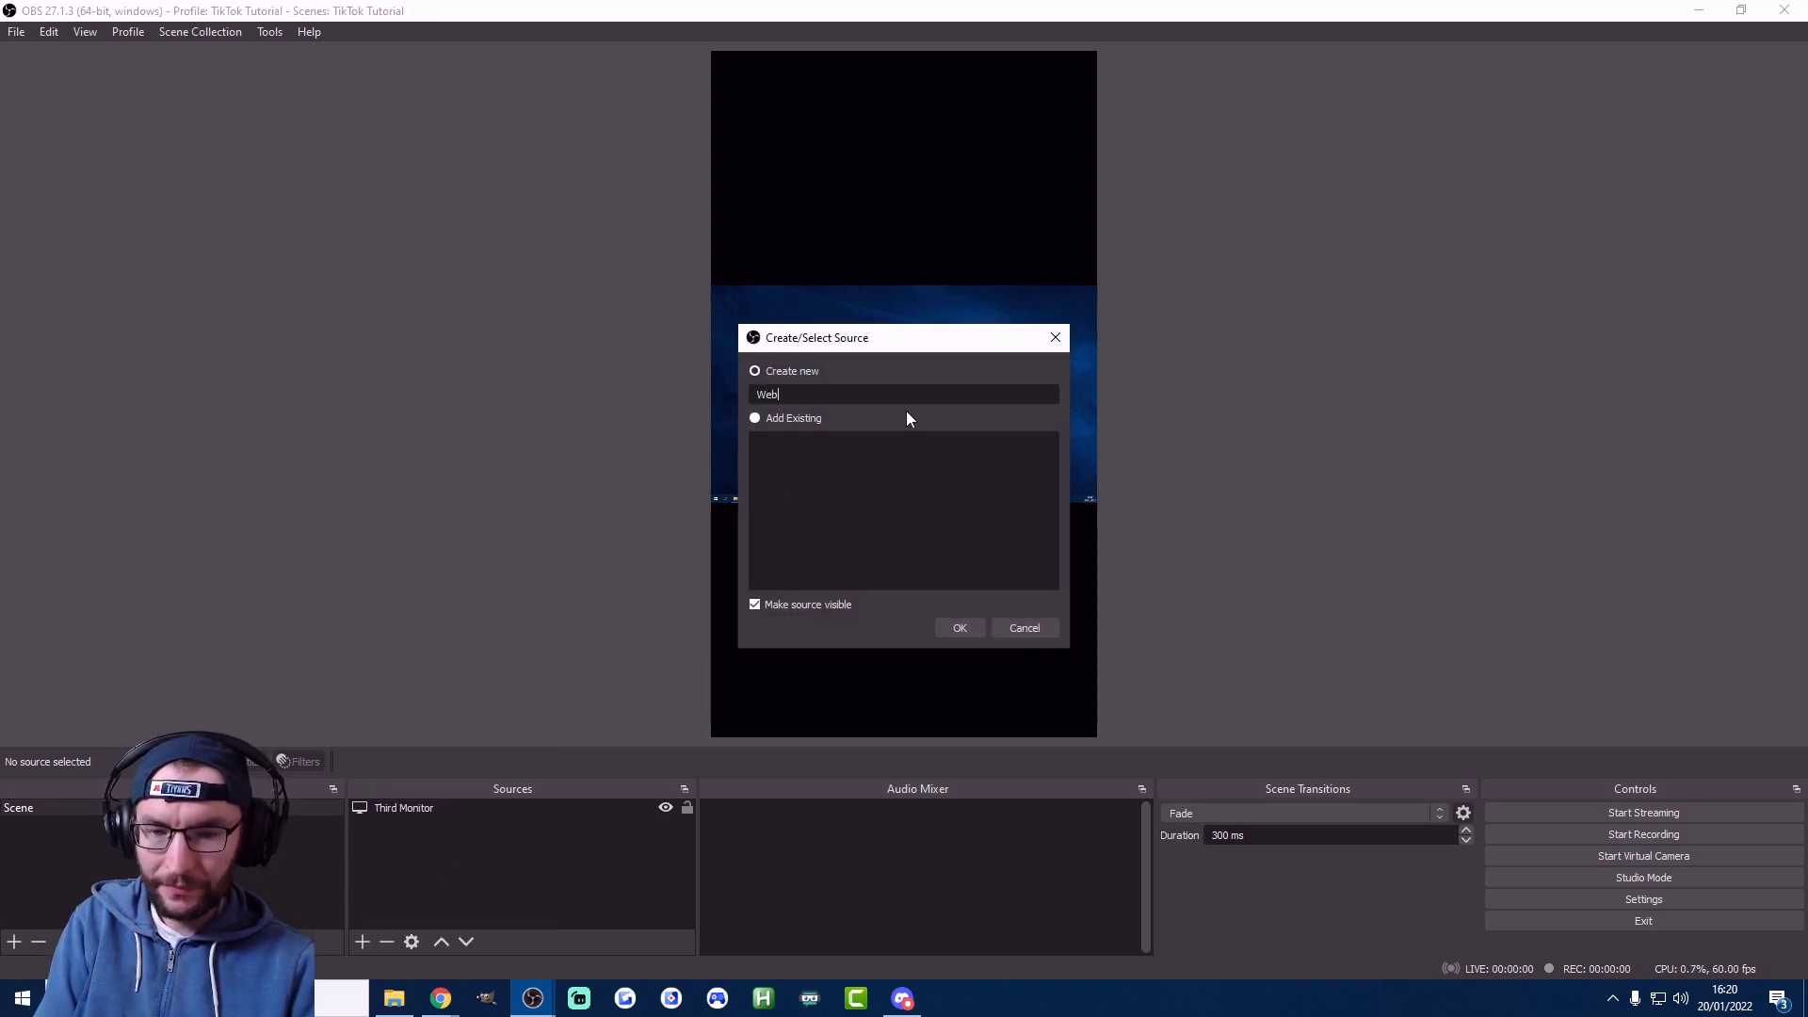
left_click(959, 628)
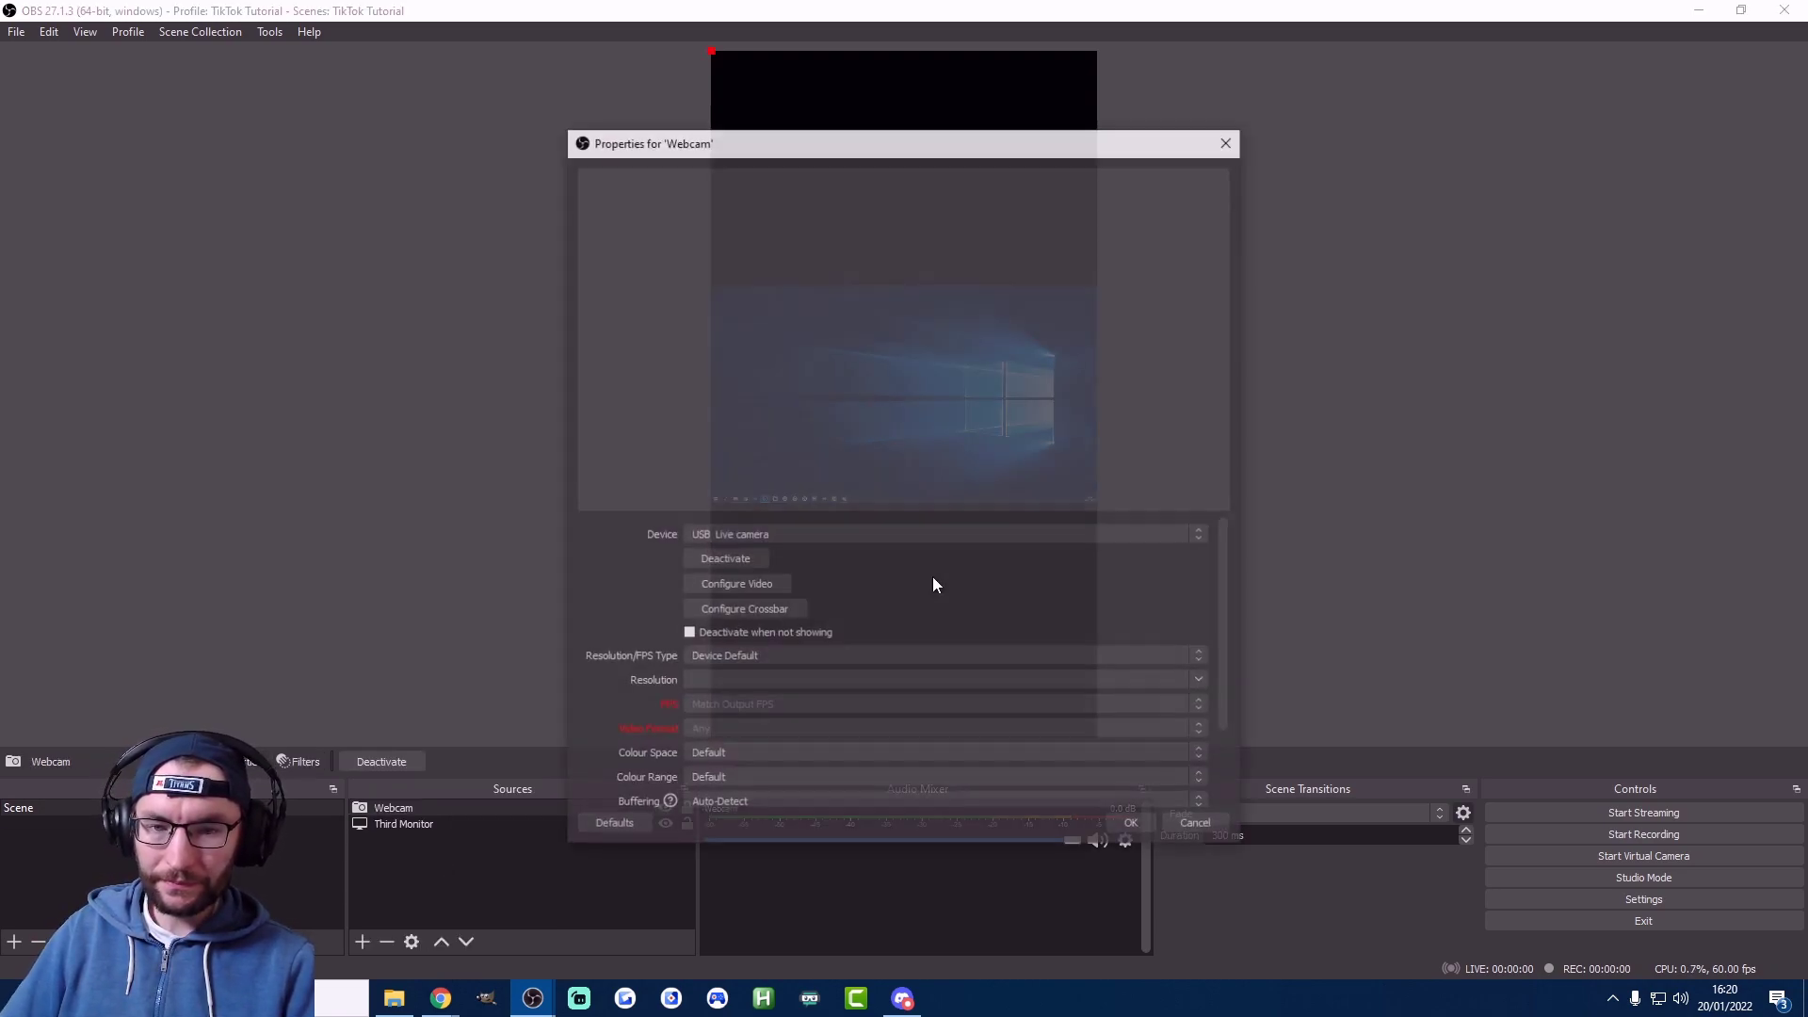
left_click(808, 536)
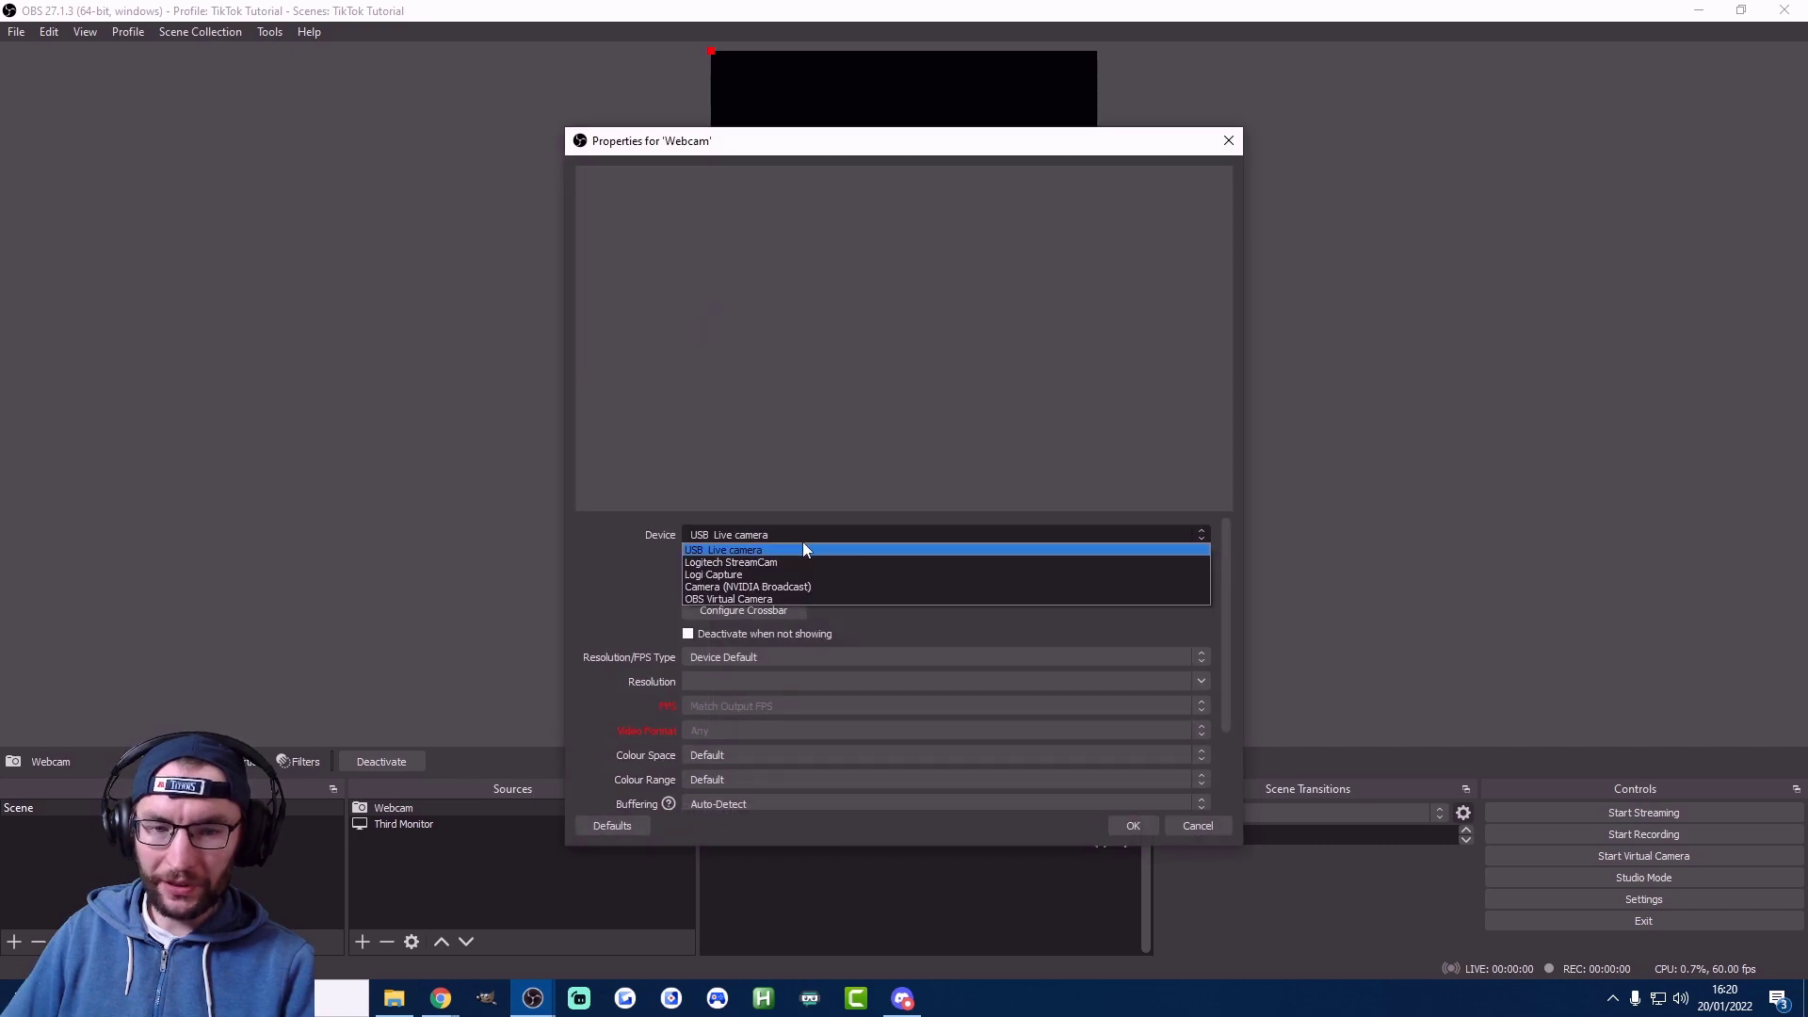
left_click(753, 599)
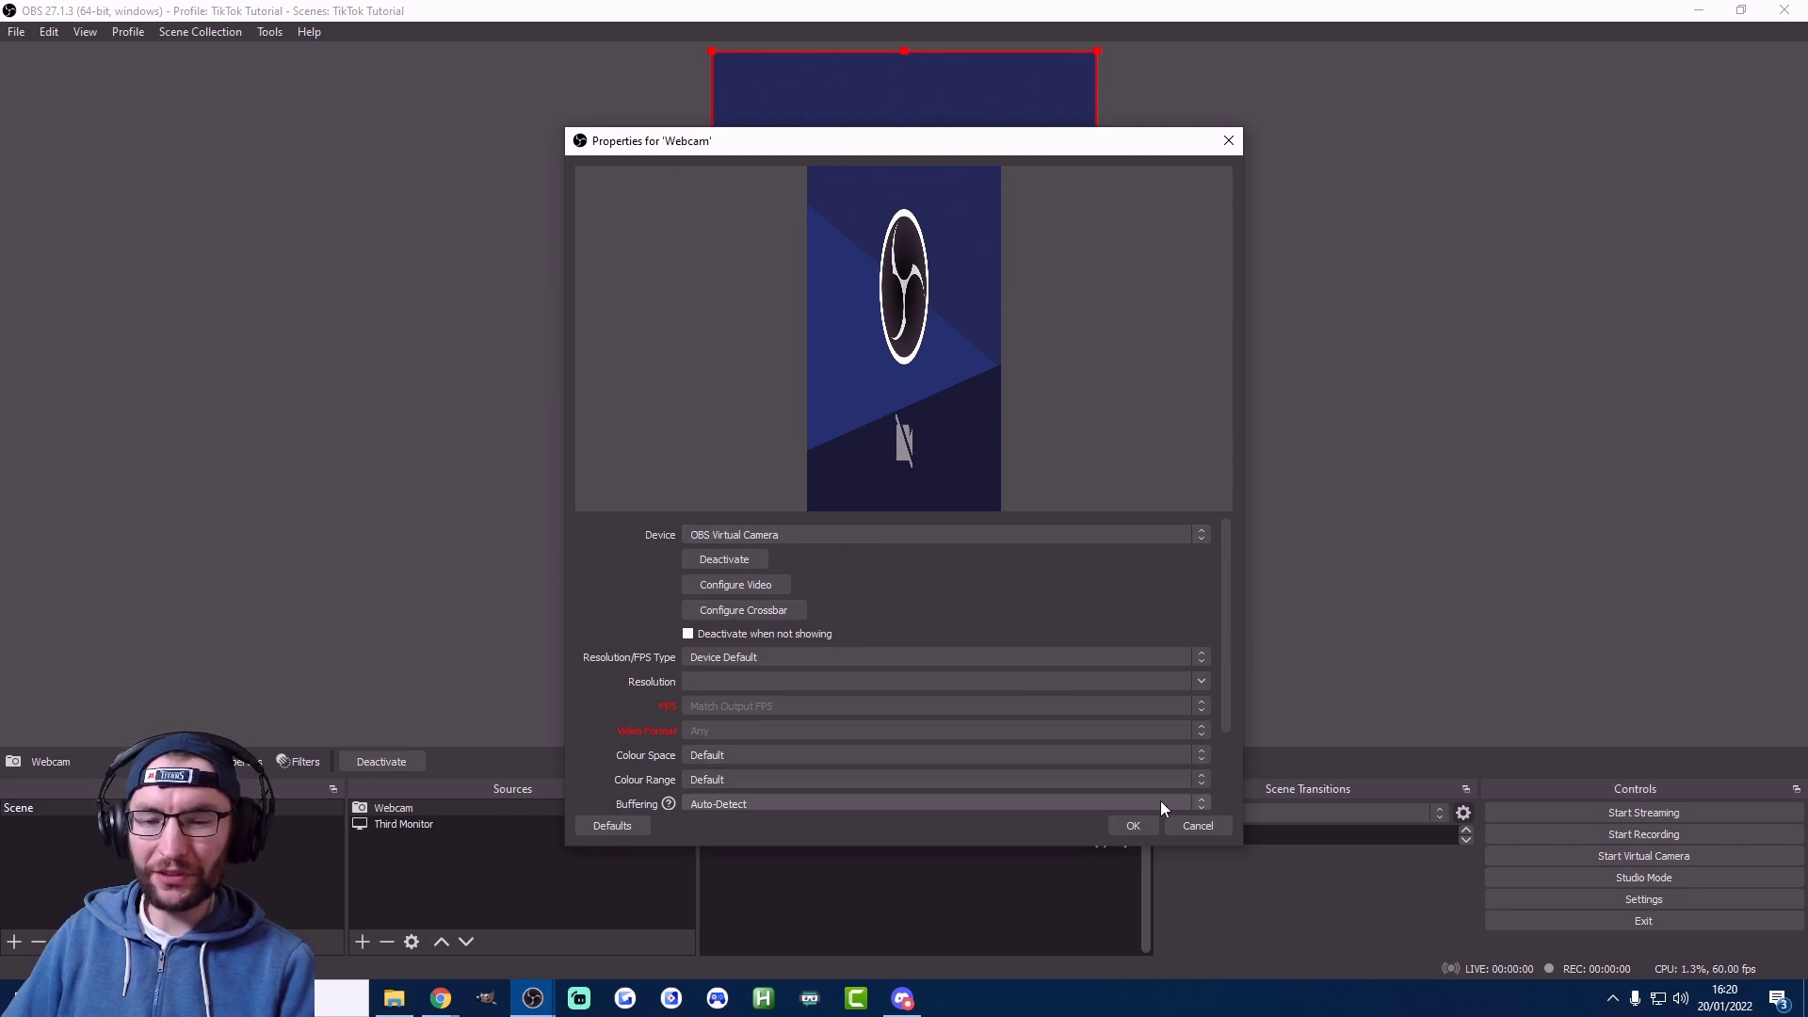
left_click(1134, 826)
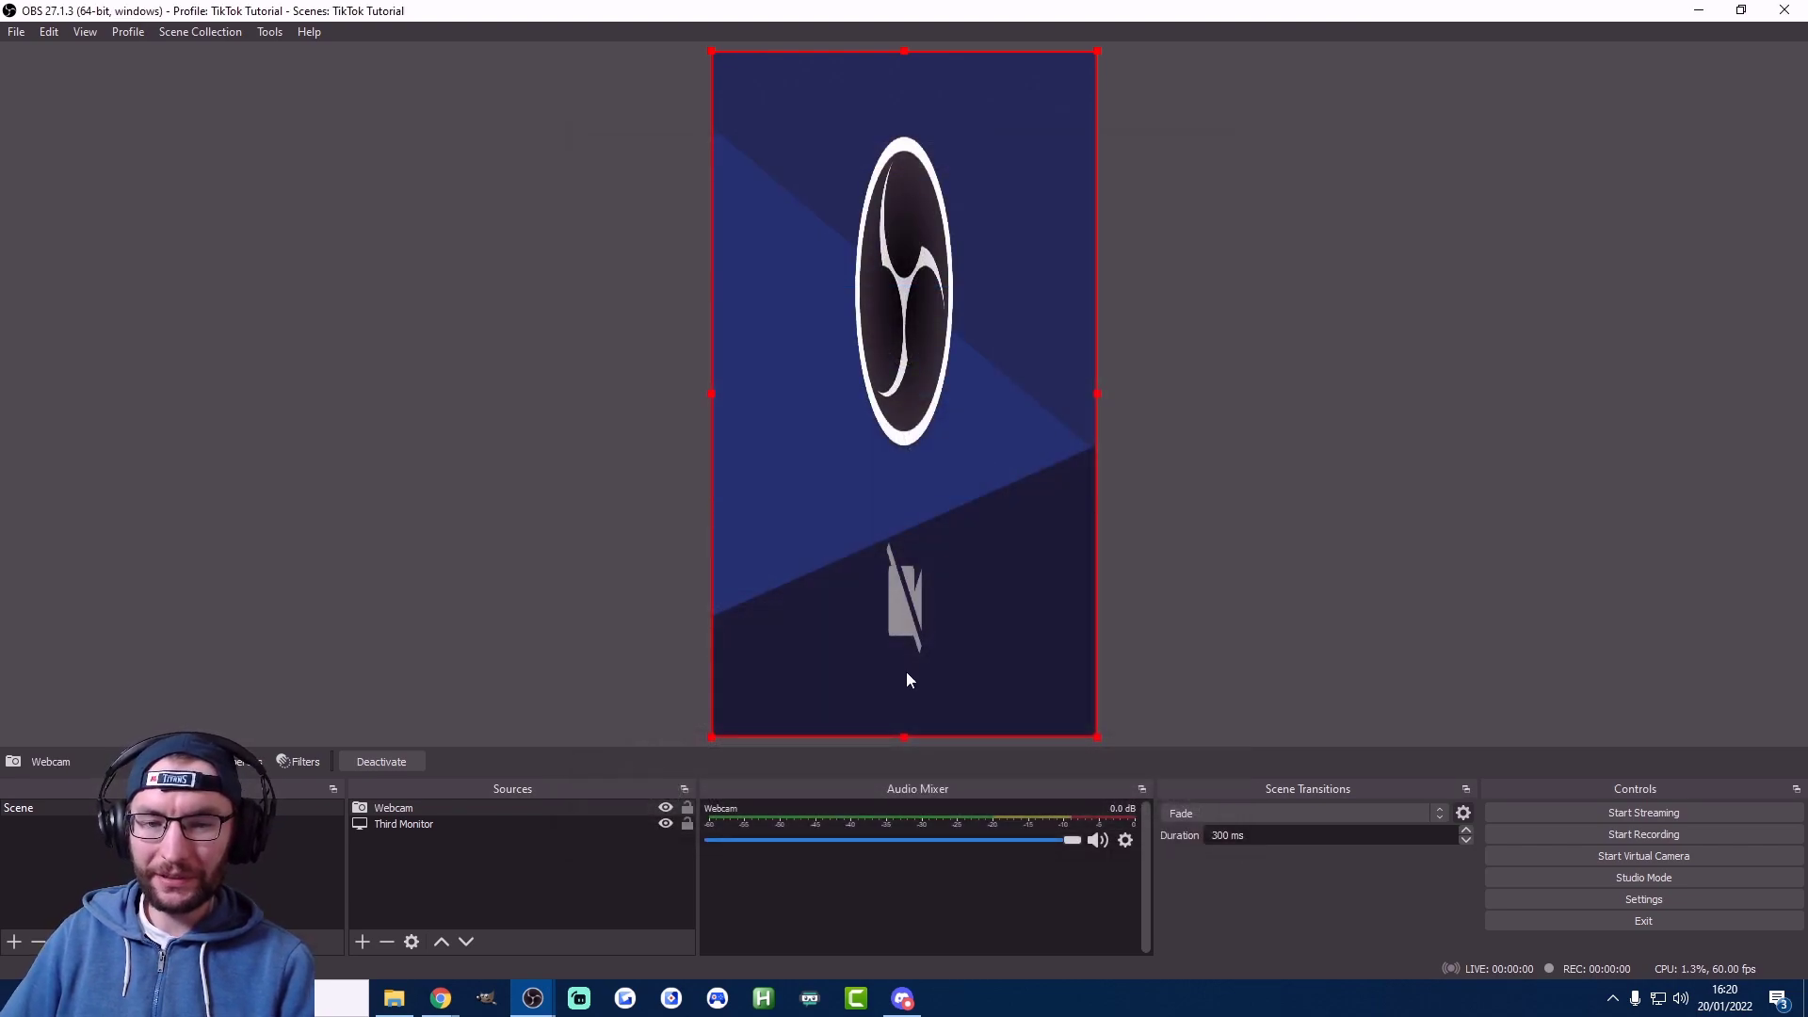
Step: Fit the webcam into the canvas's bottom-right corner and add a new Text source
left_click_drag(896, 737, 852, 240)
left_click_drag(754, 152, 1036, 653)
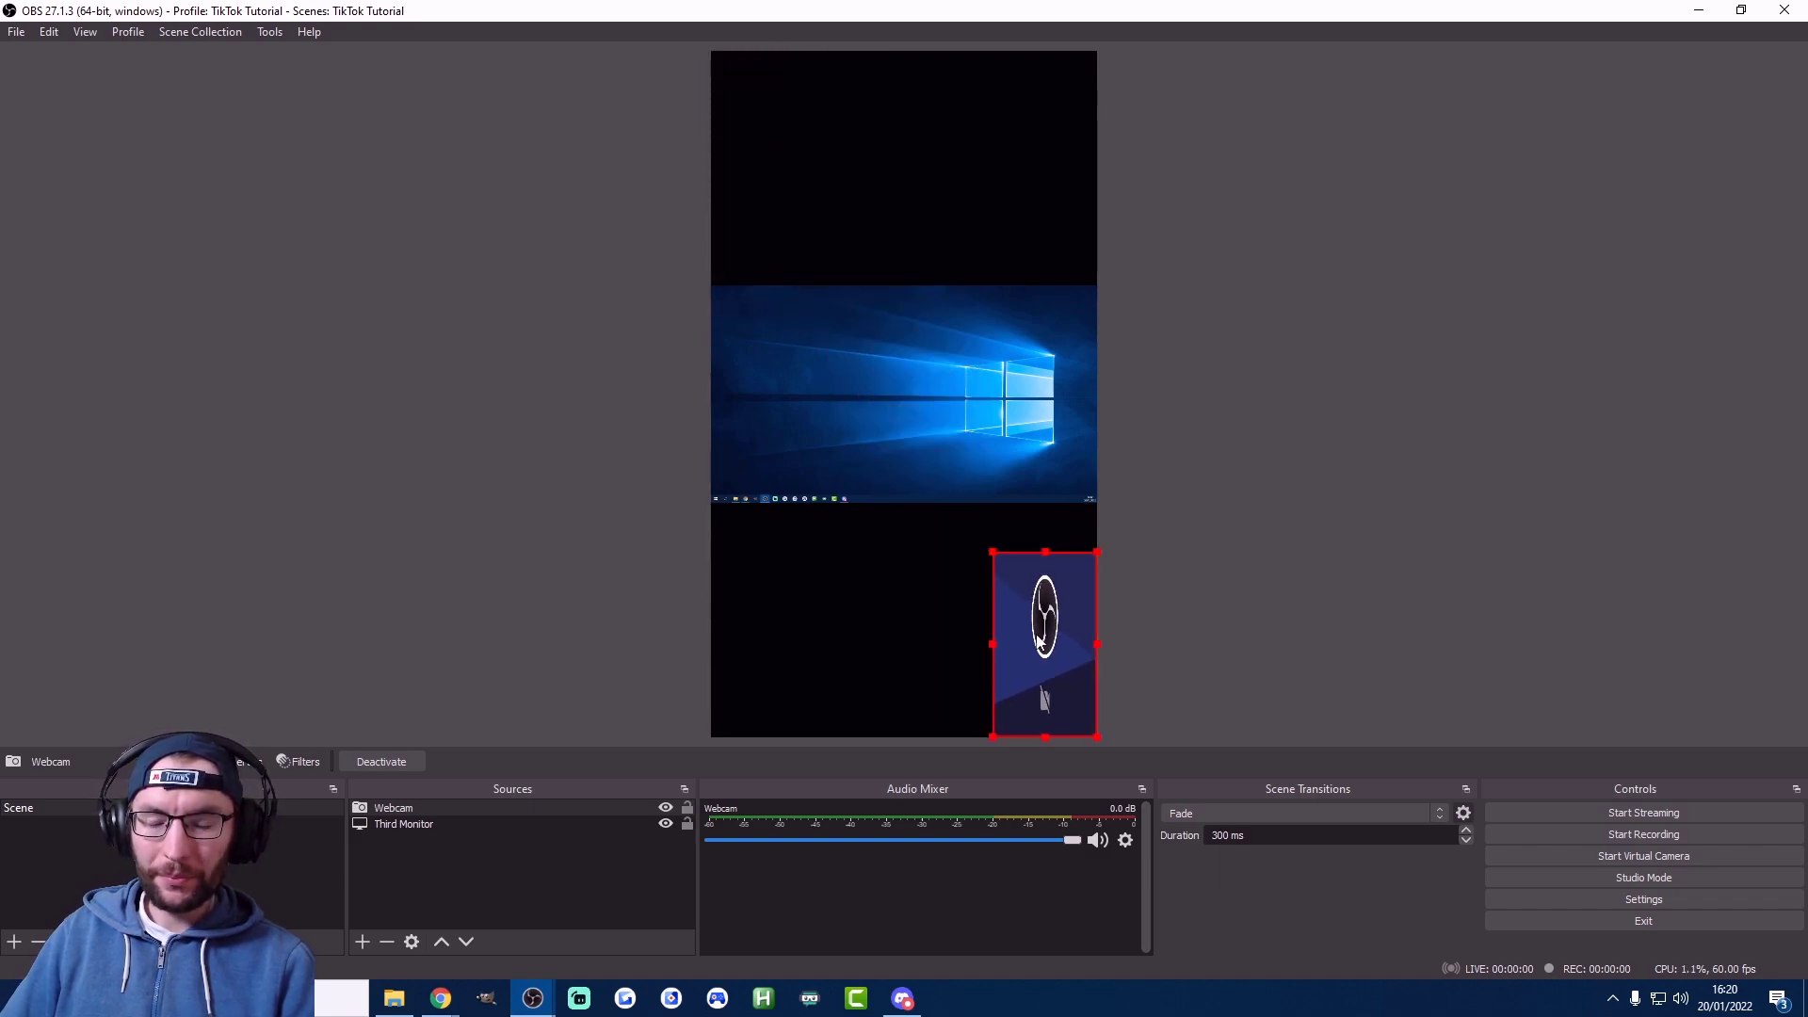
left_click_drag(996, 548, 964, 516)
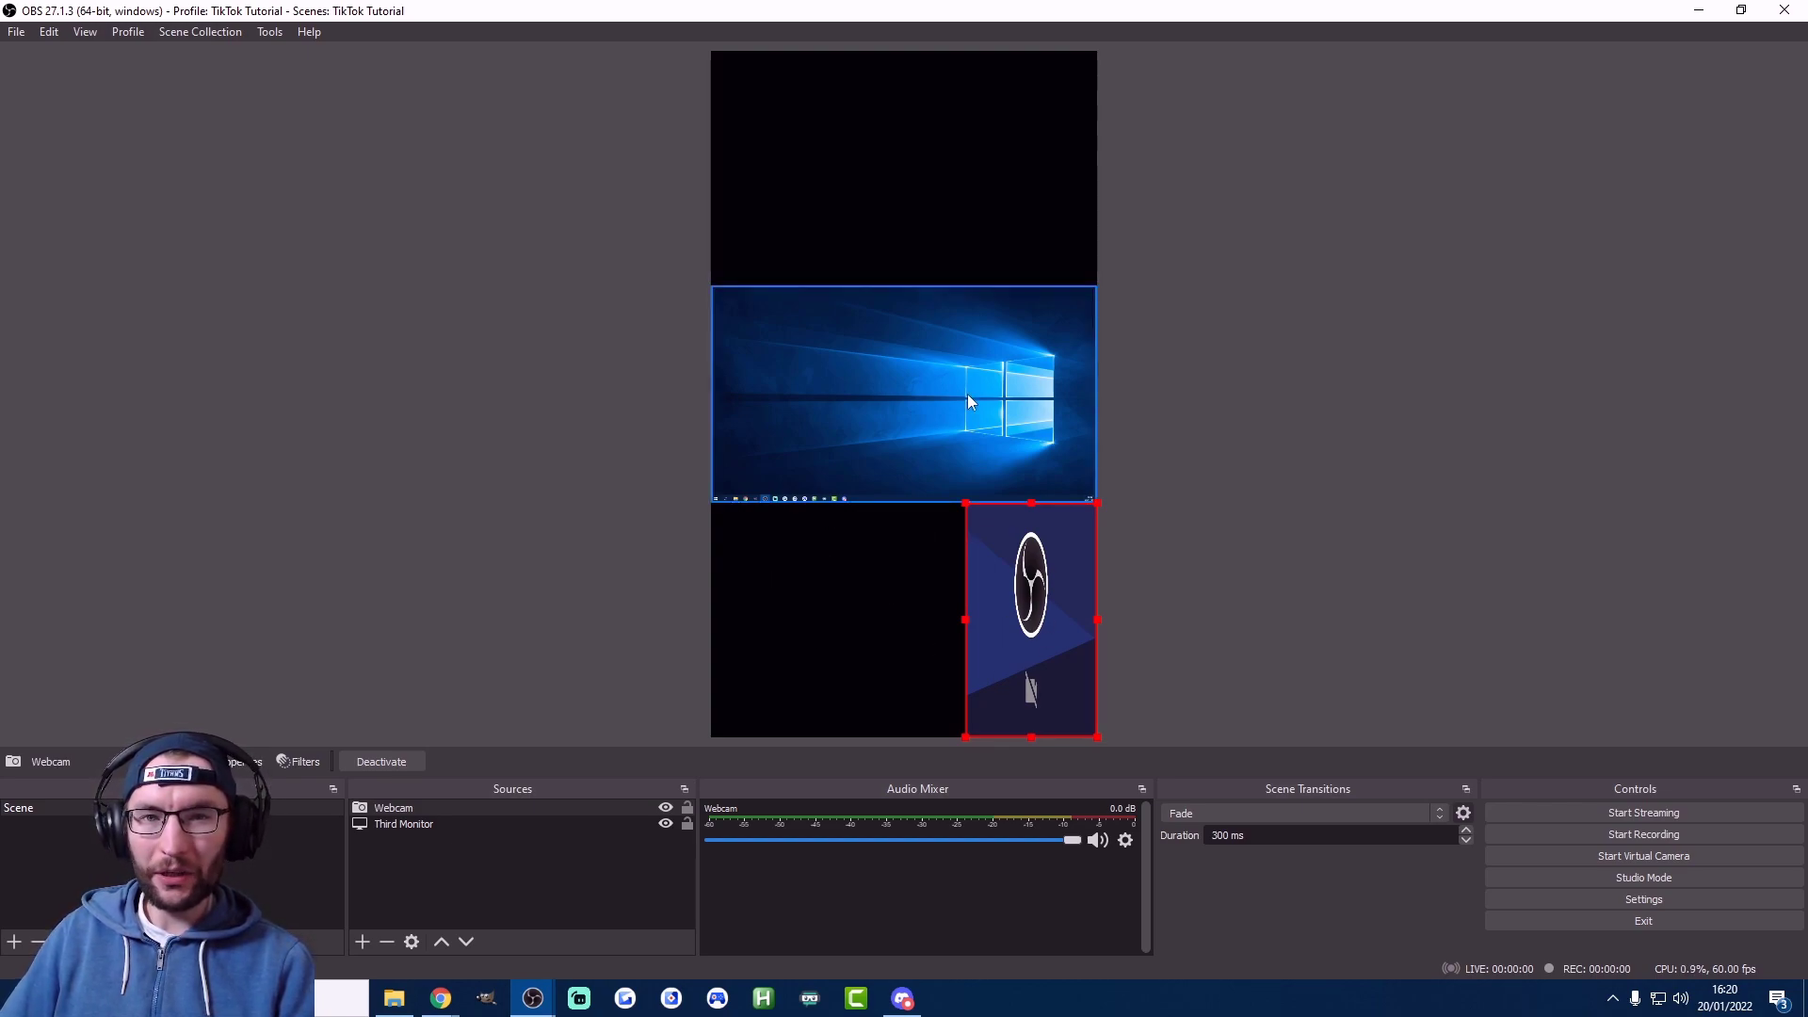
left_click(361, 942)
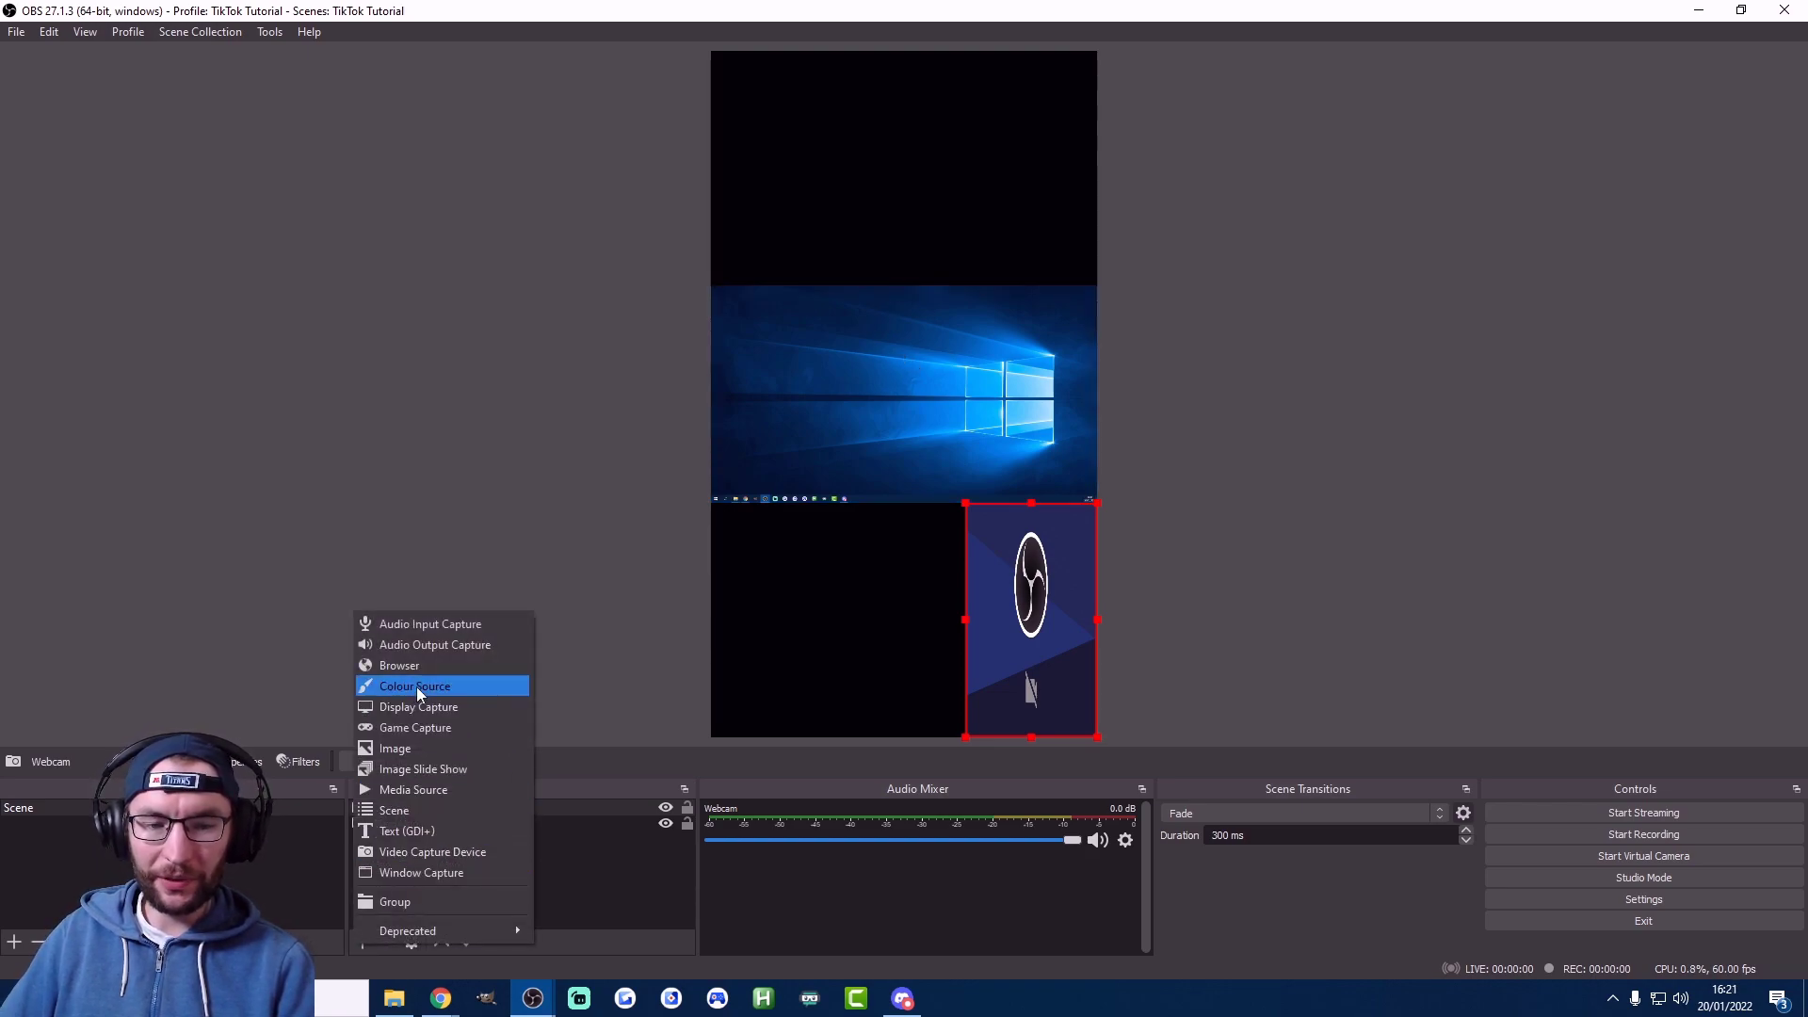
left_click(406, 832)
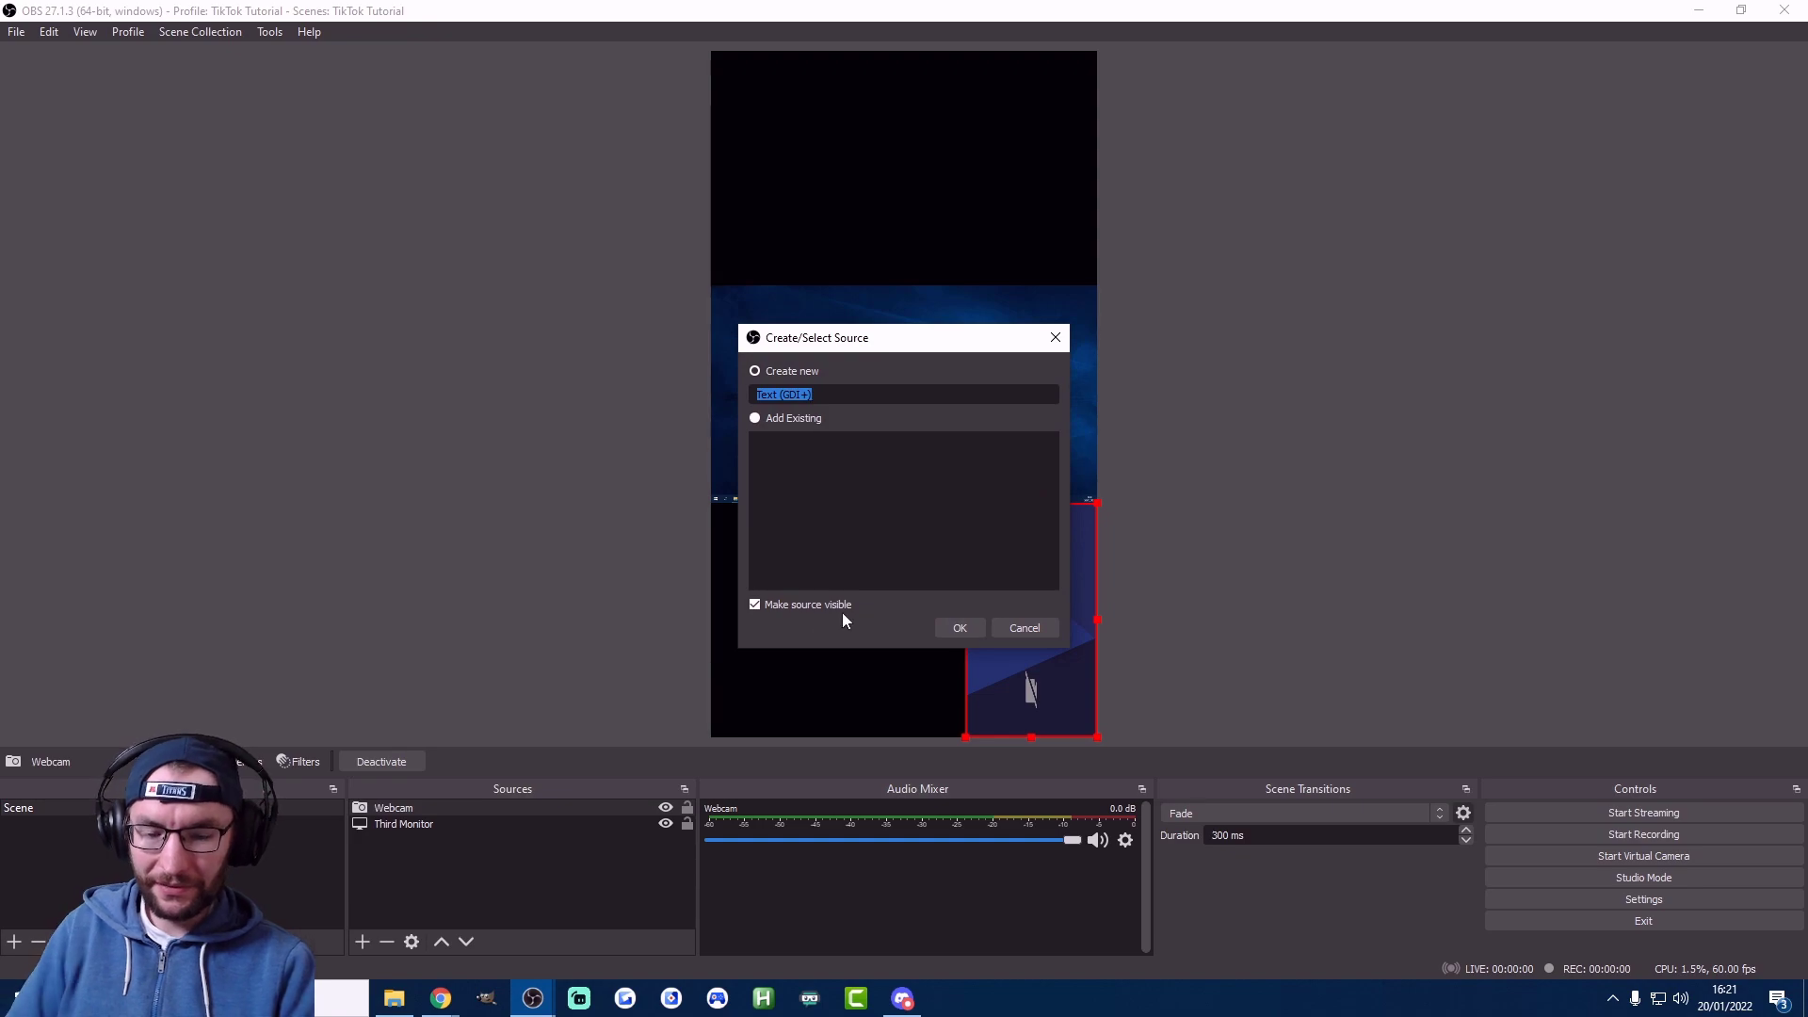
Step: Name the text source 'Title' and set its text to 'Live Fortnite'
type("Title")
key("Return")
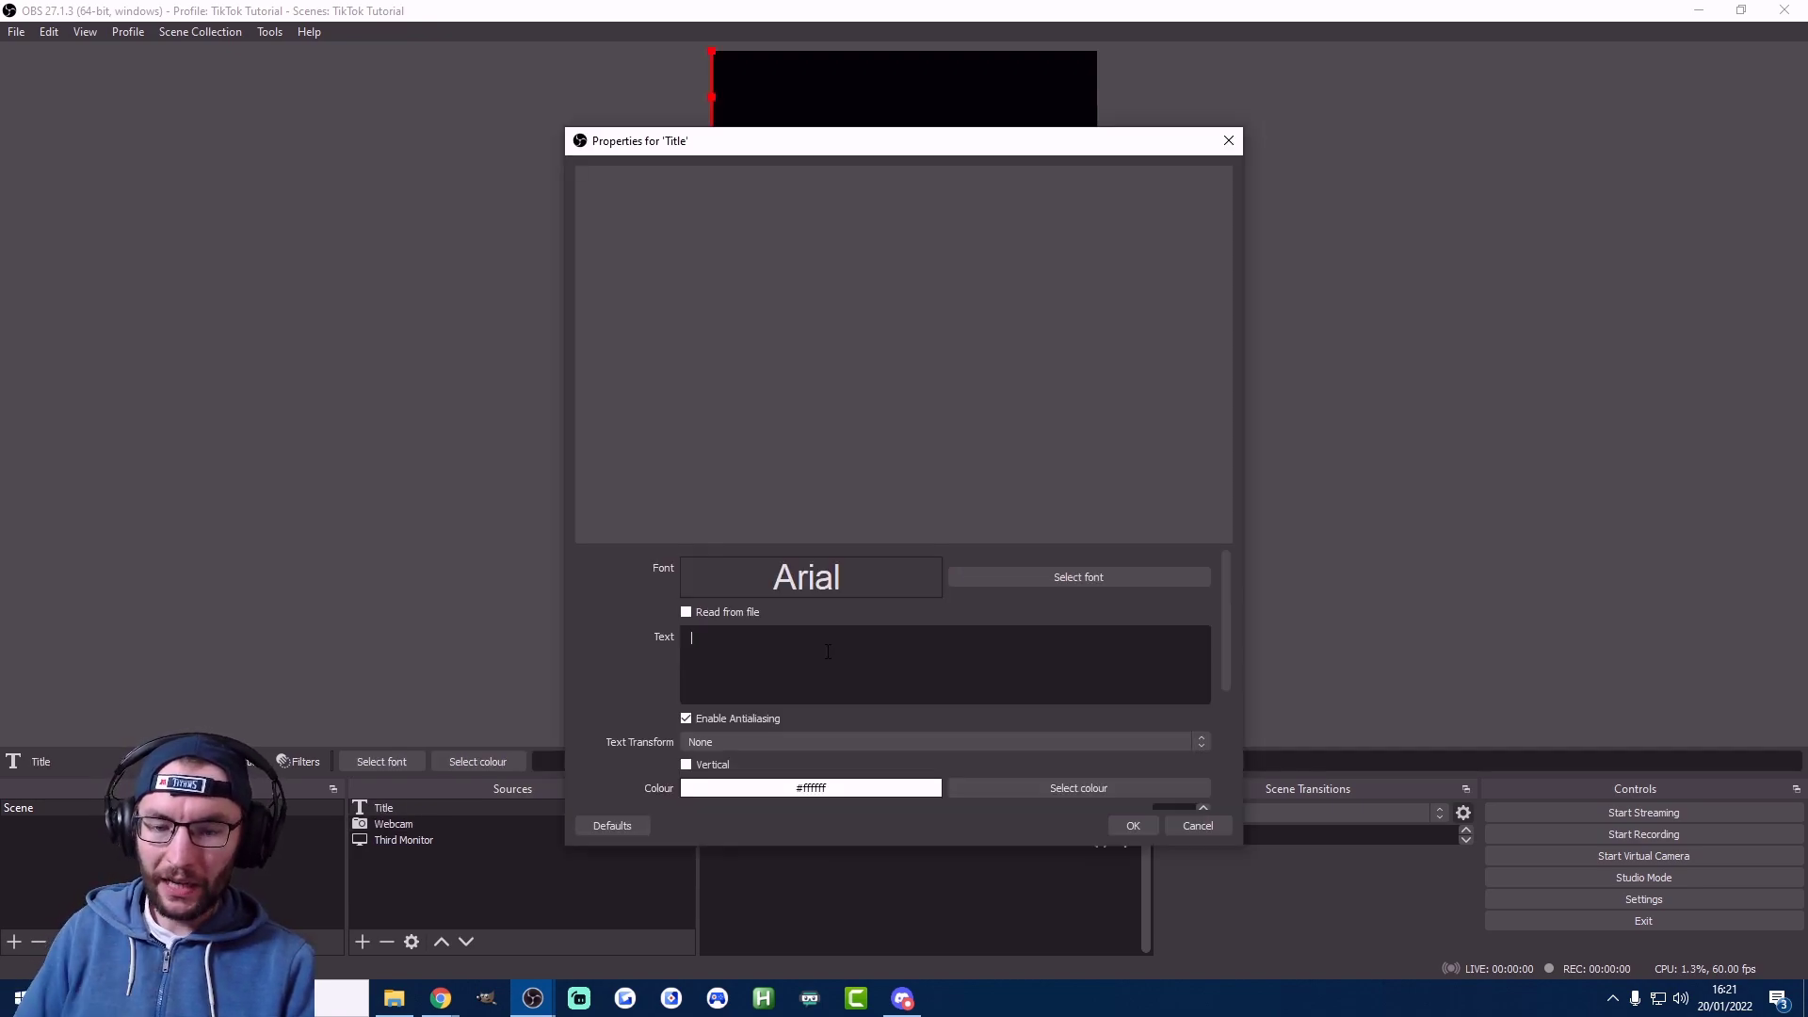
type("L")
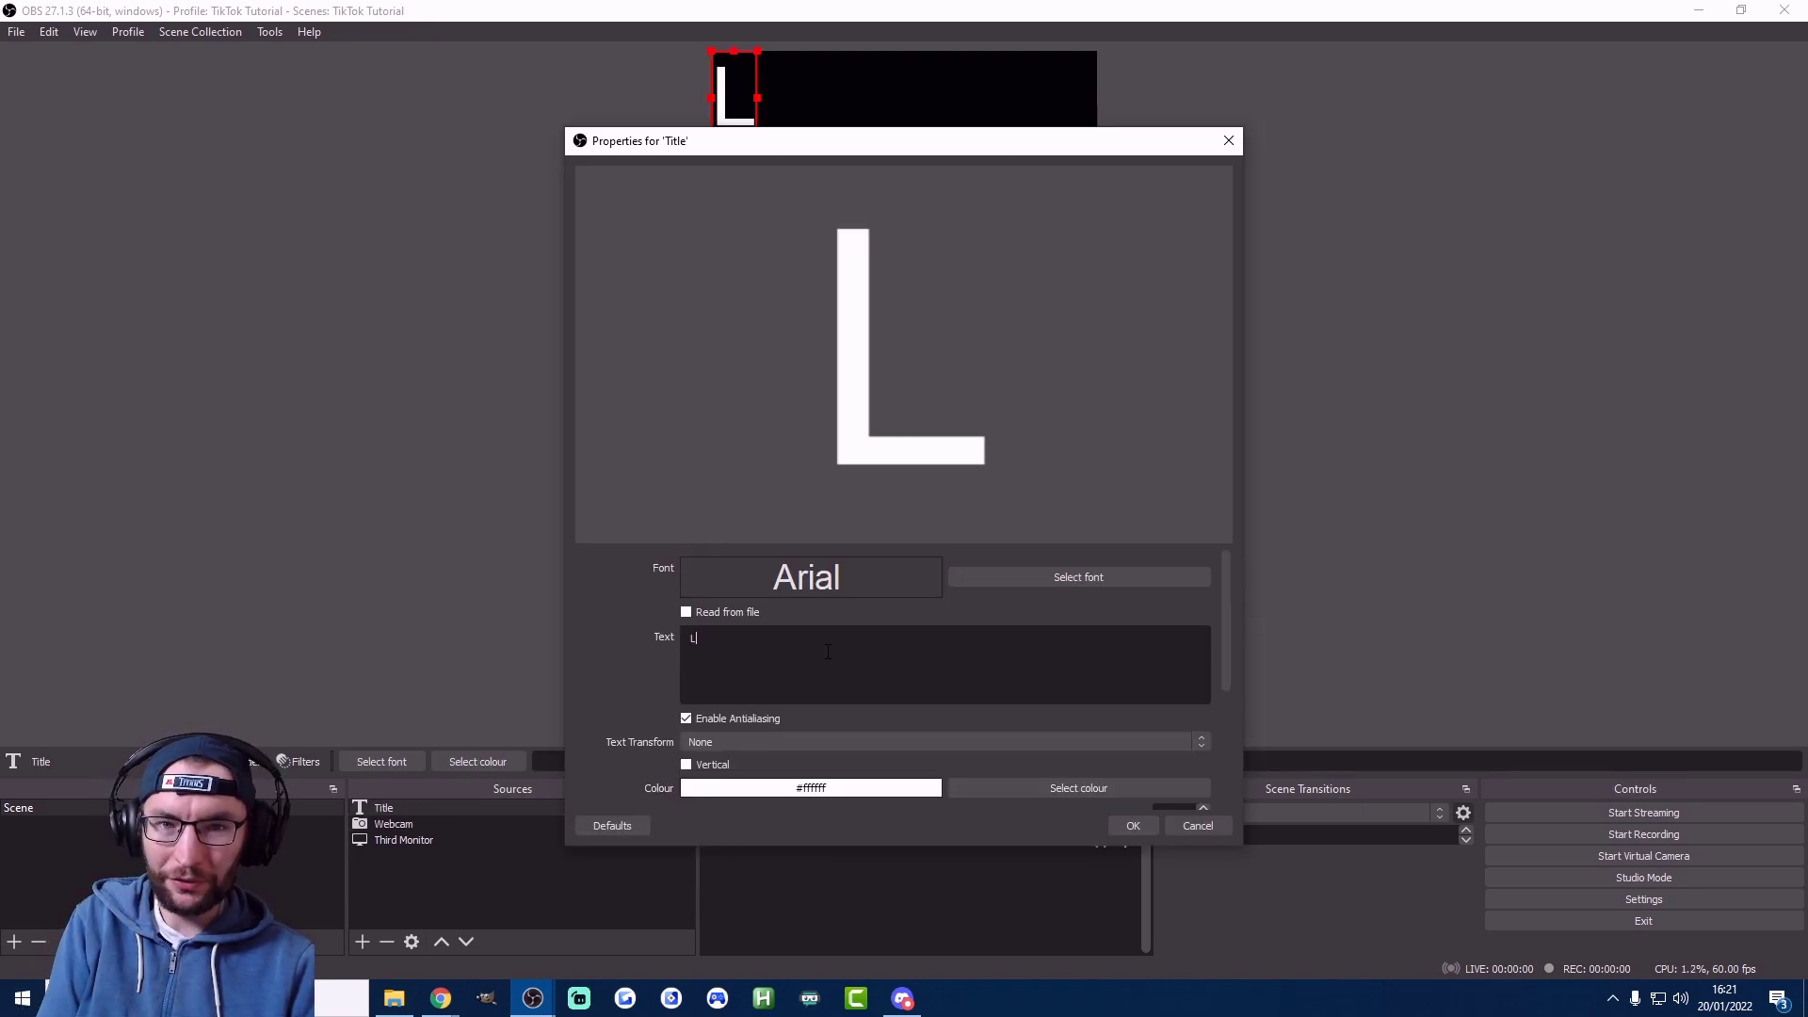
type("ive Fortnite")
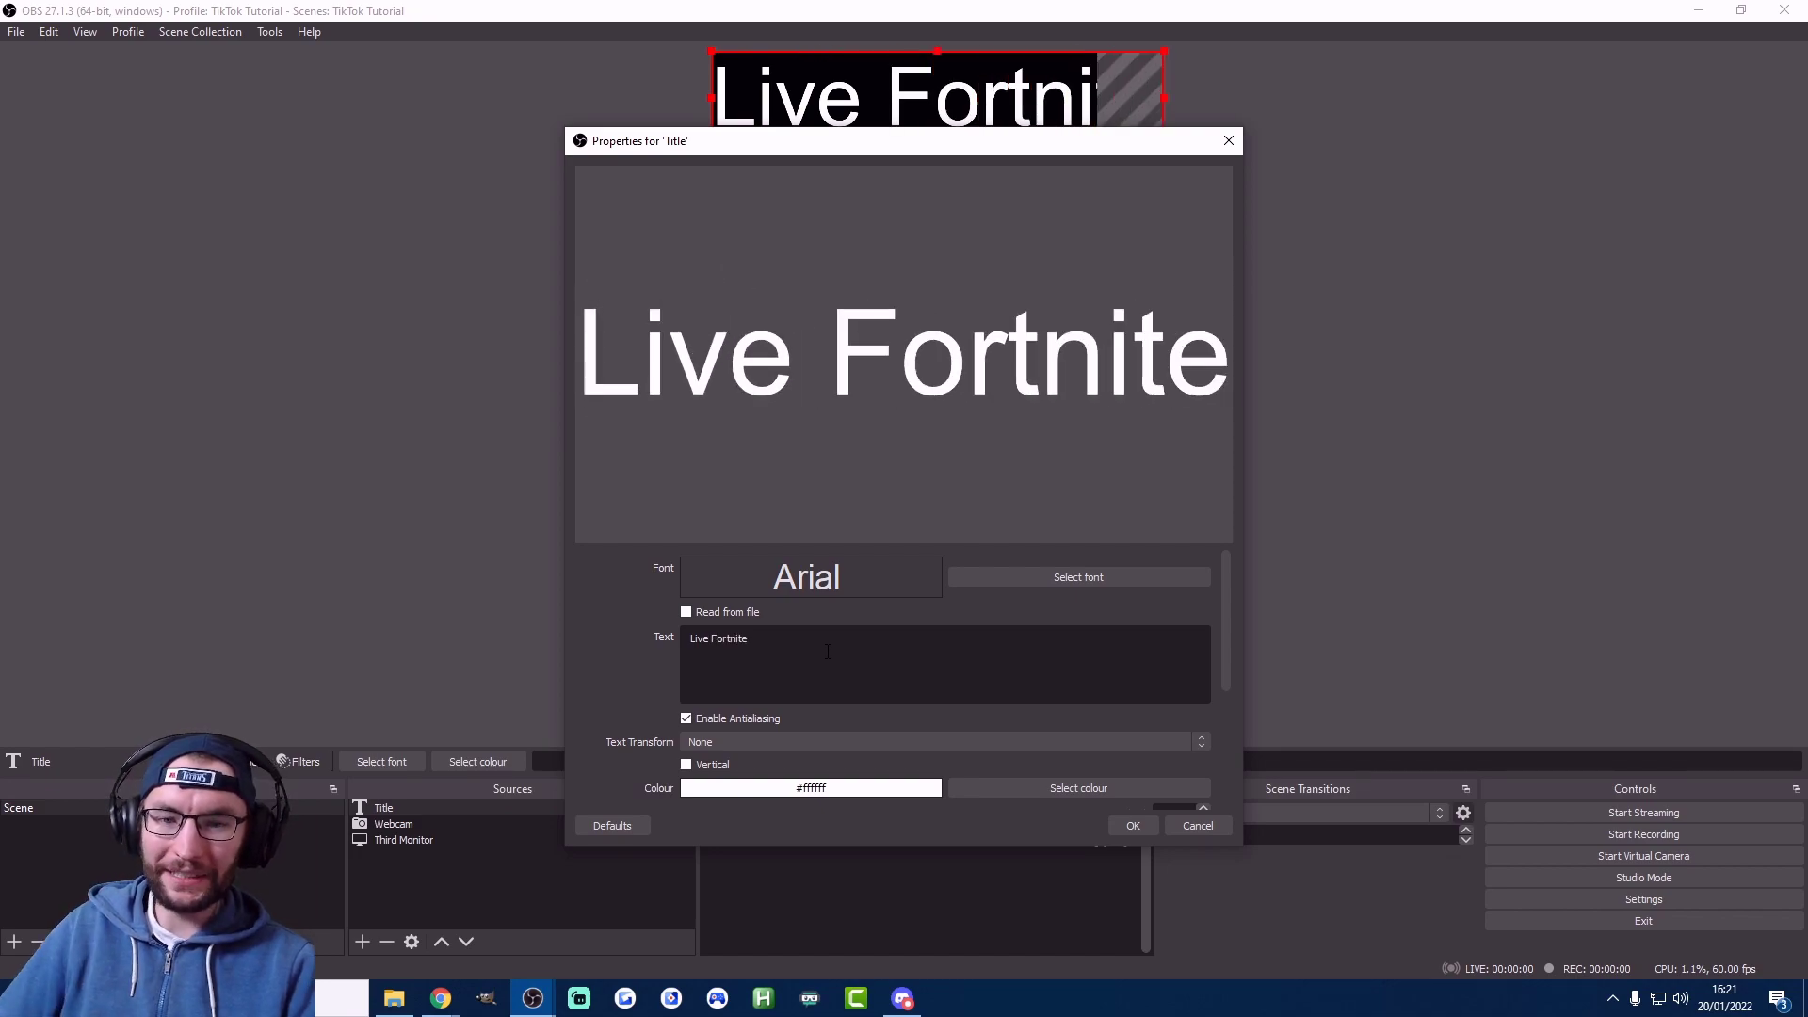
left_click(1126, 824)
Step: Shrink the title into the top black band and centre it horizontally
left_click_drag(937, 146, 937, 199)
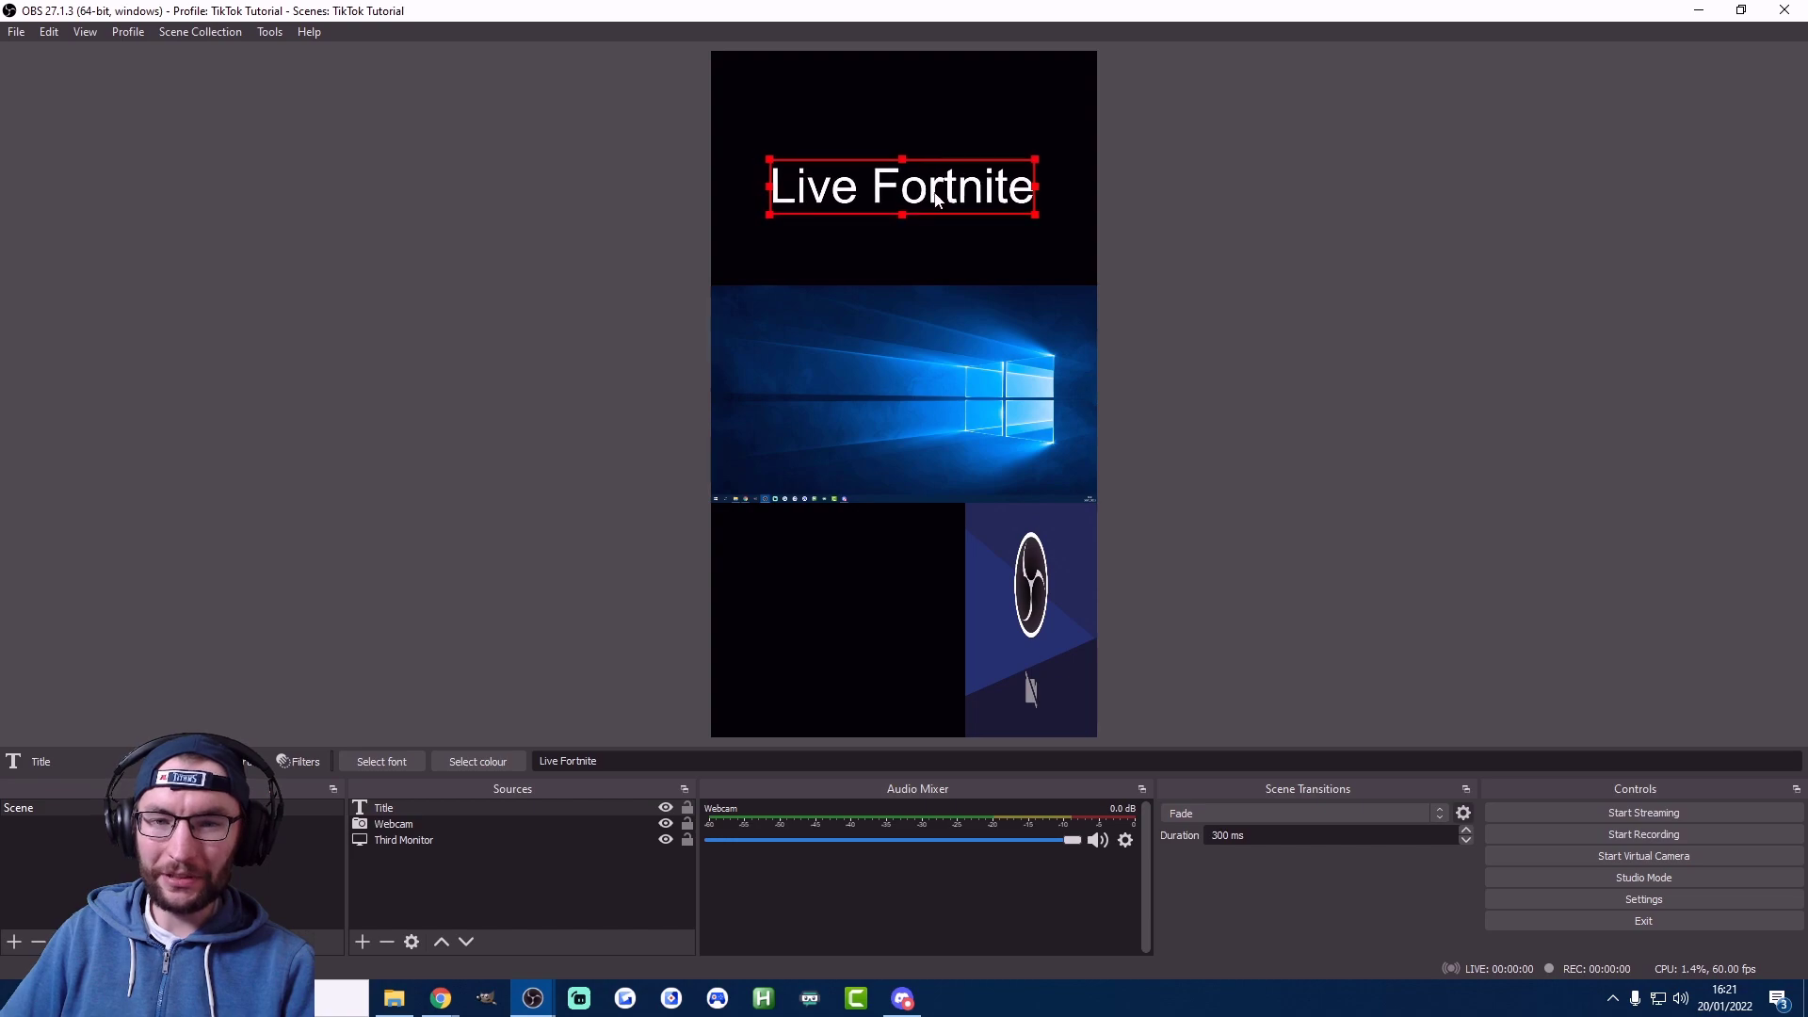
right_click(932, 182)
mouse_move(1011, 604)
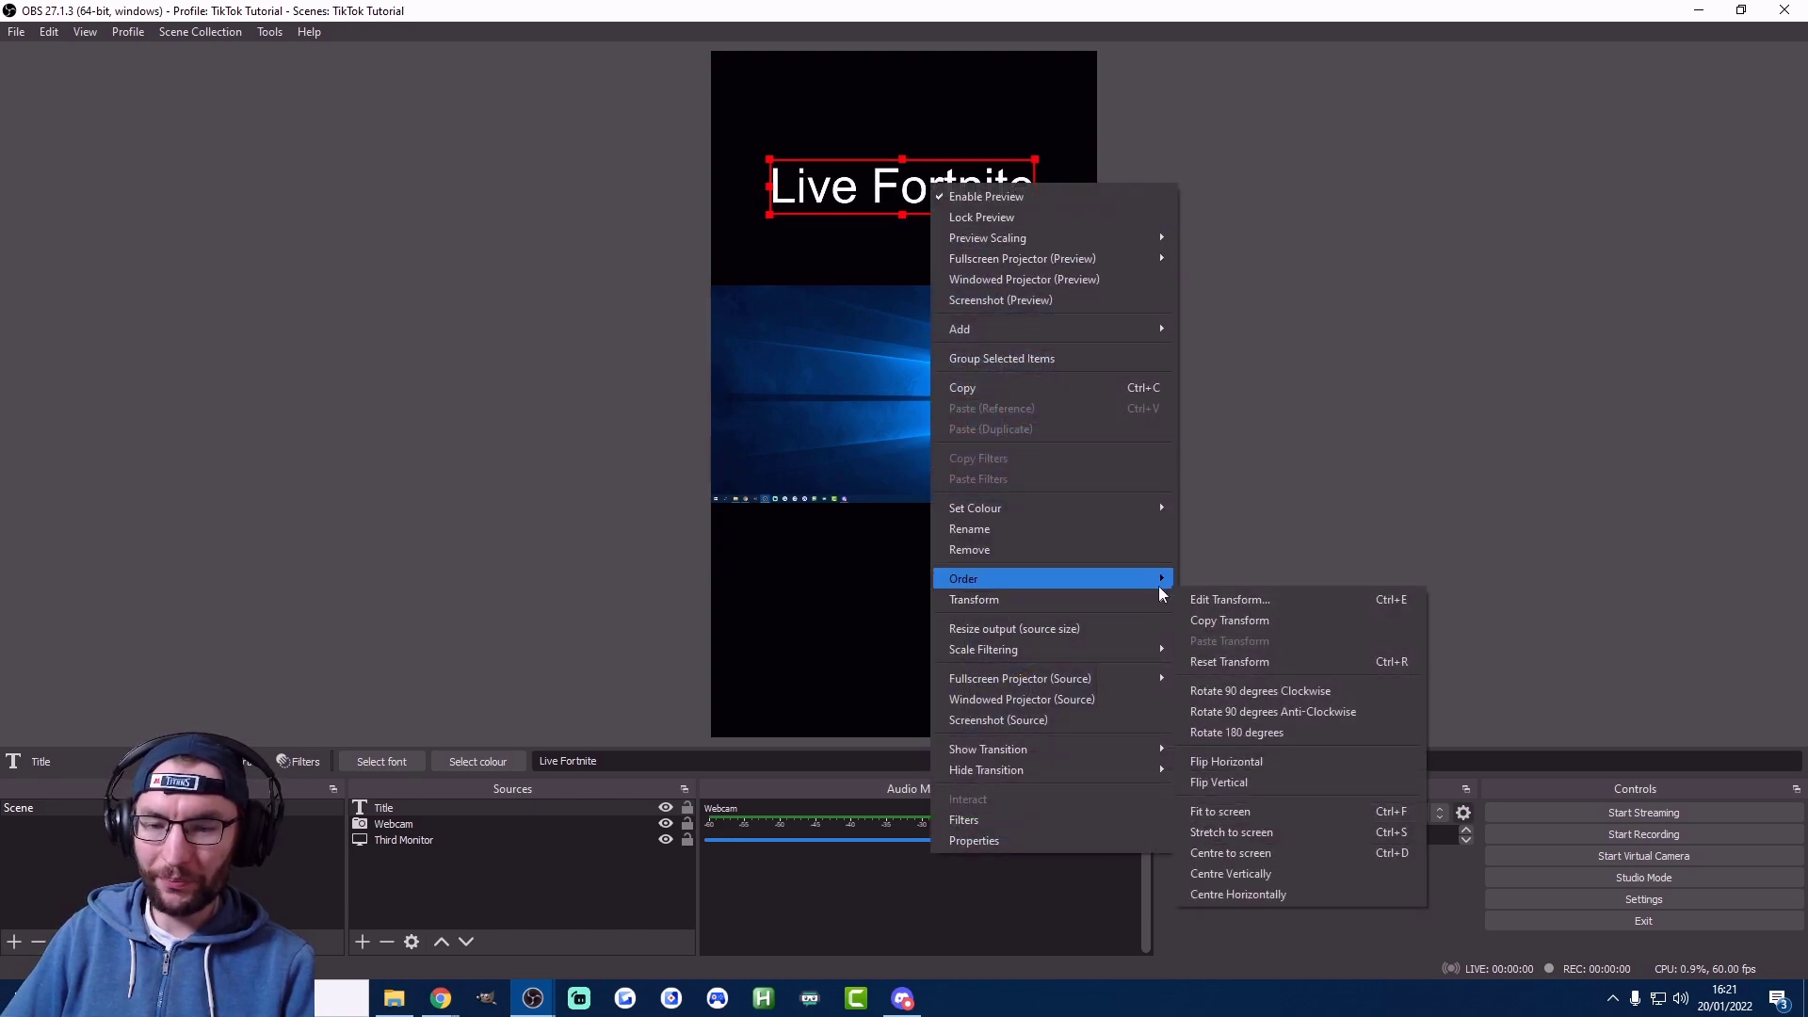
left_click(1264, 895)
left_click(1268, 555)
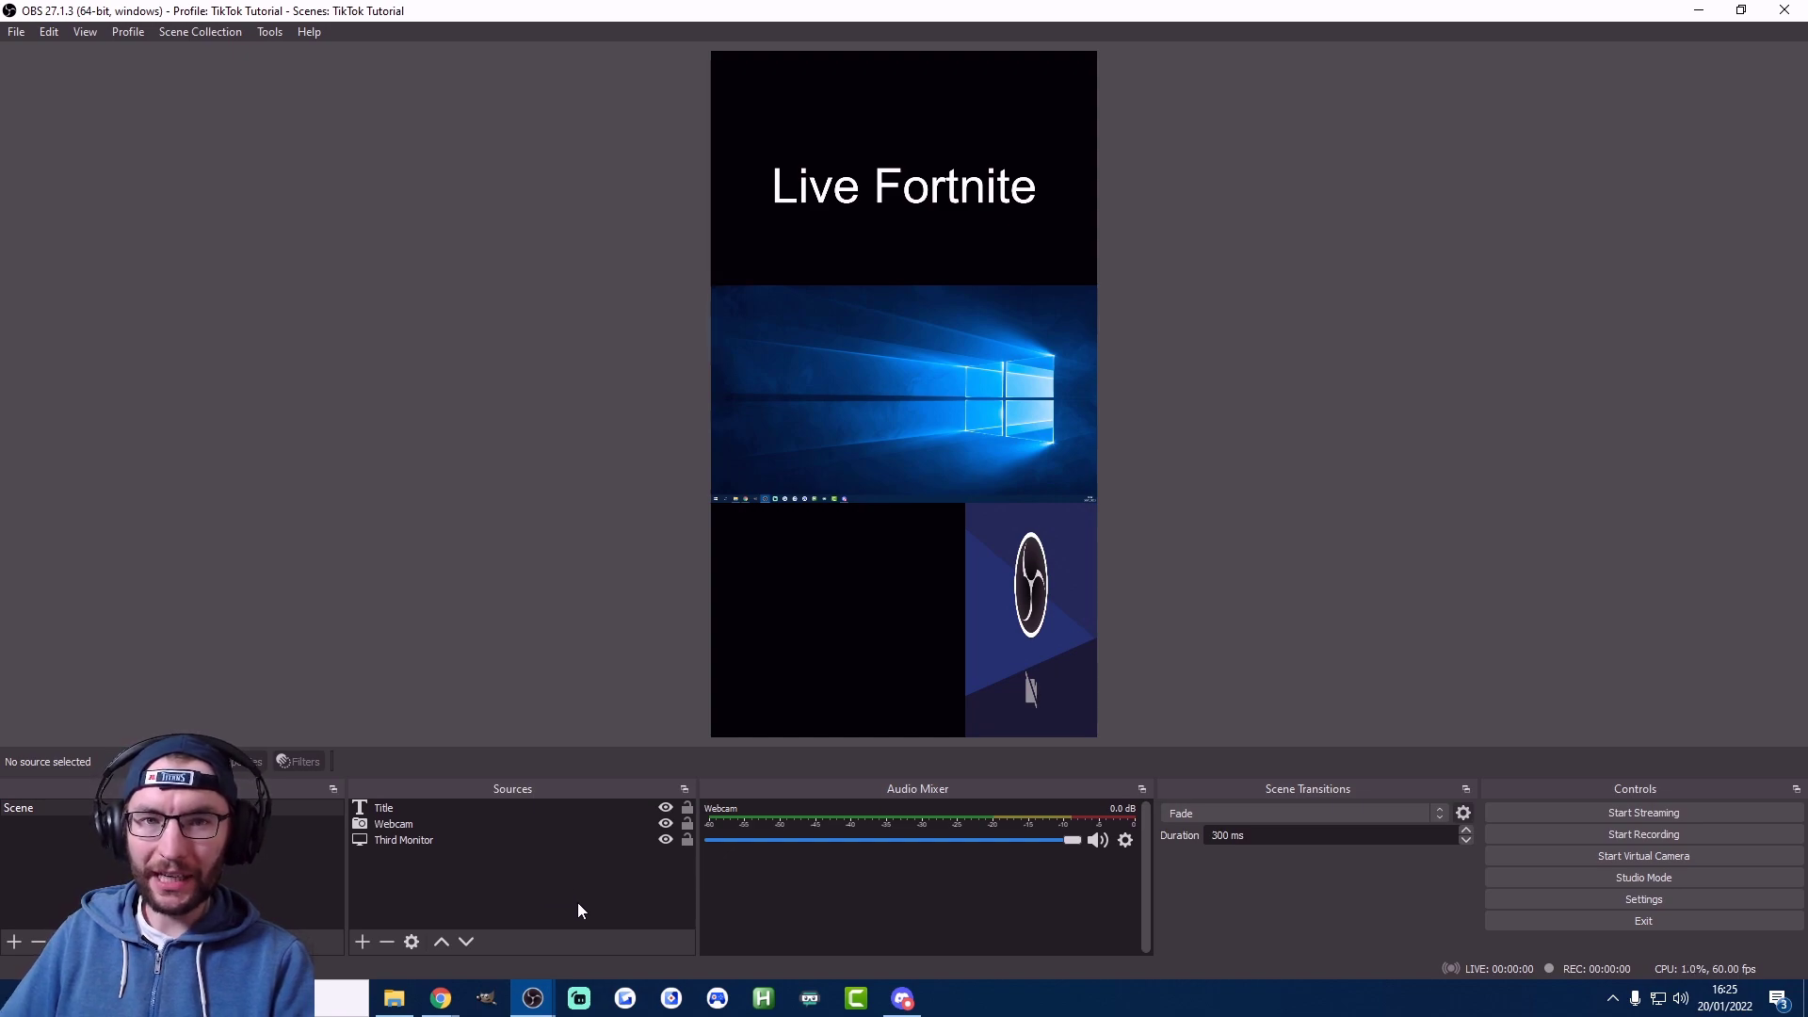
Step: Add an Audio Input Capture named 'microphone' using the HyperX Quadcast microphone
left_click(362, 942)
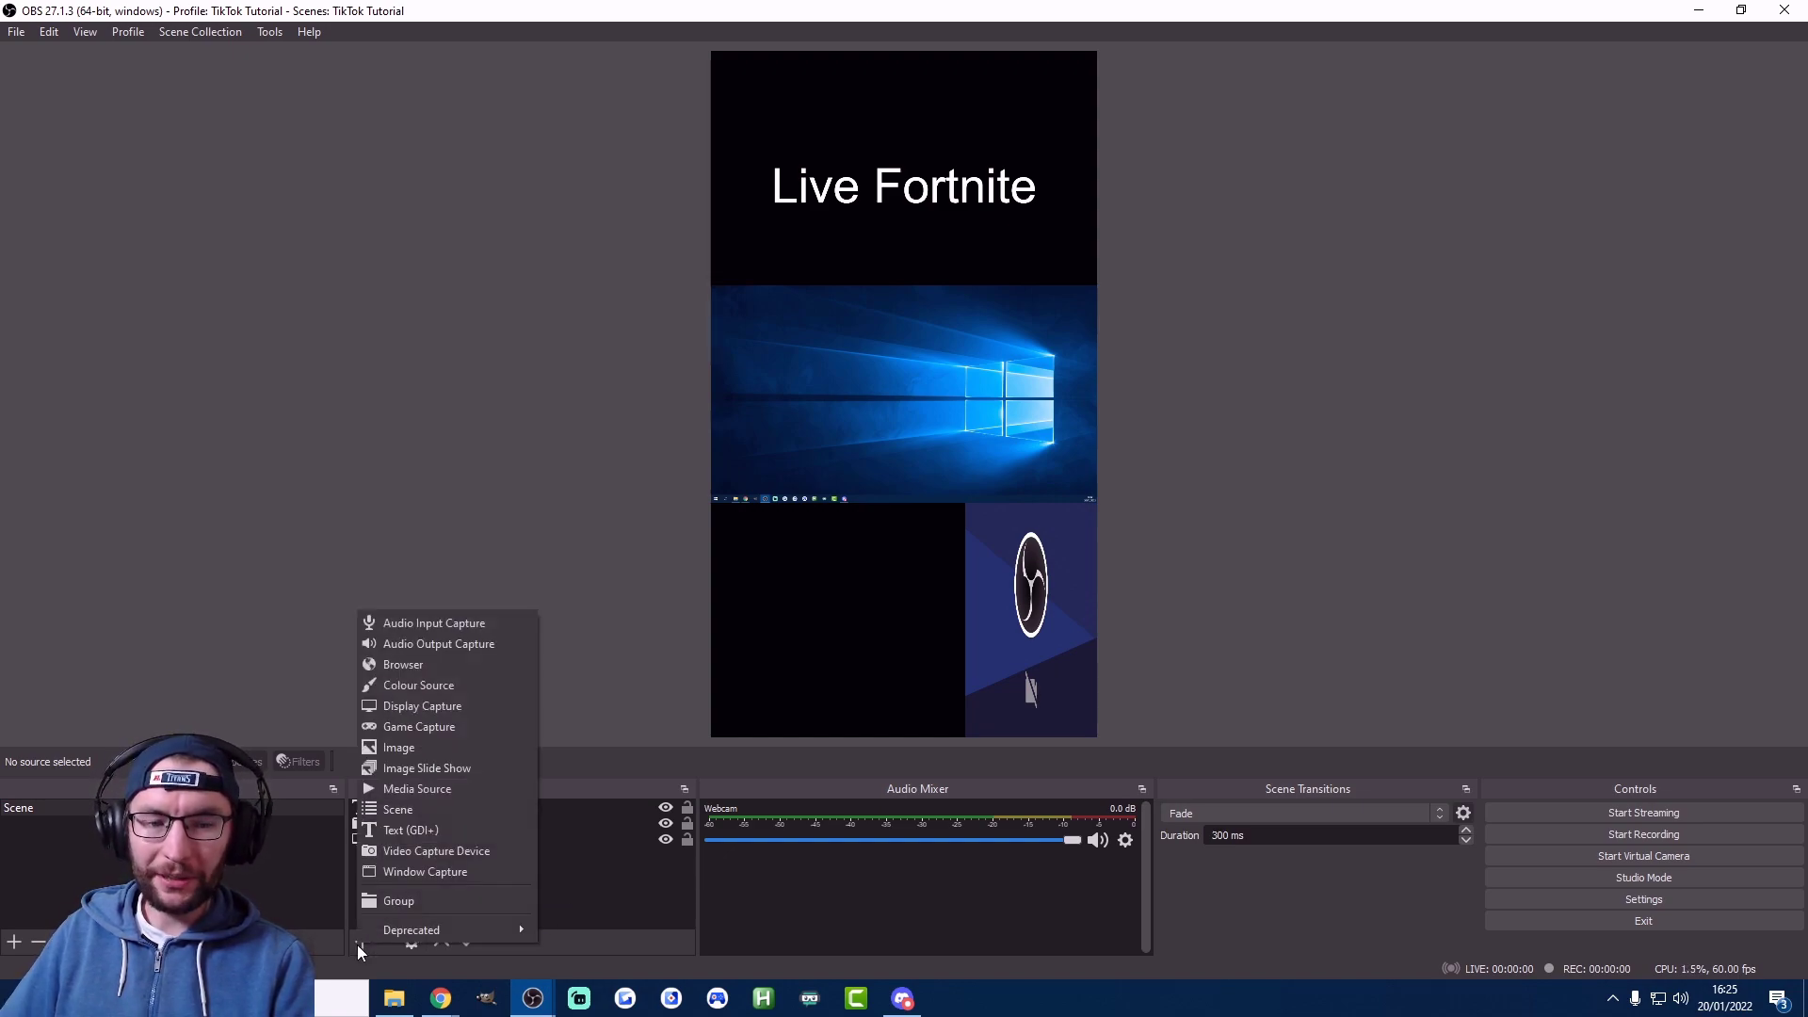
left_click(446, 625)
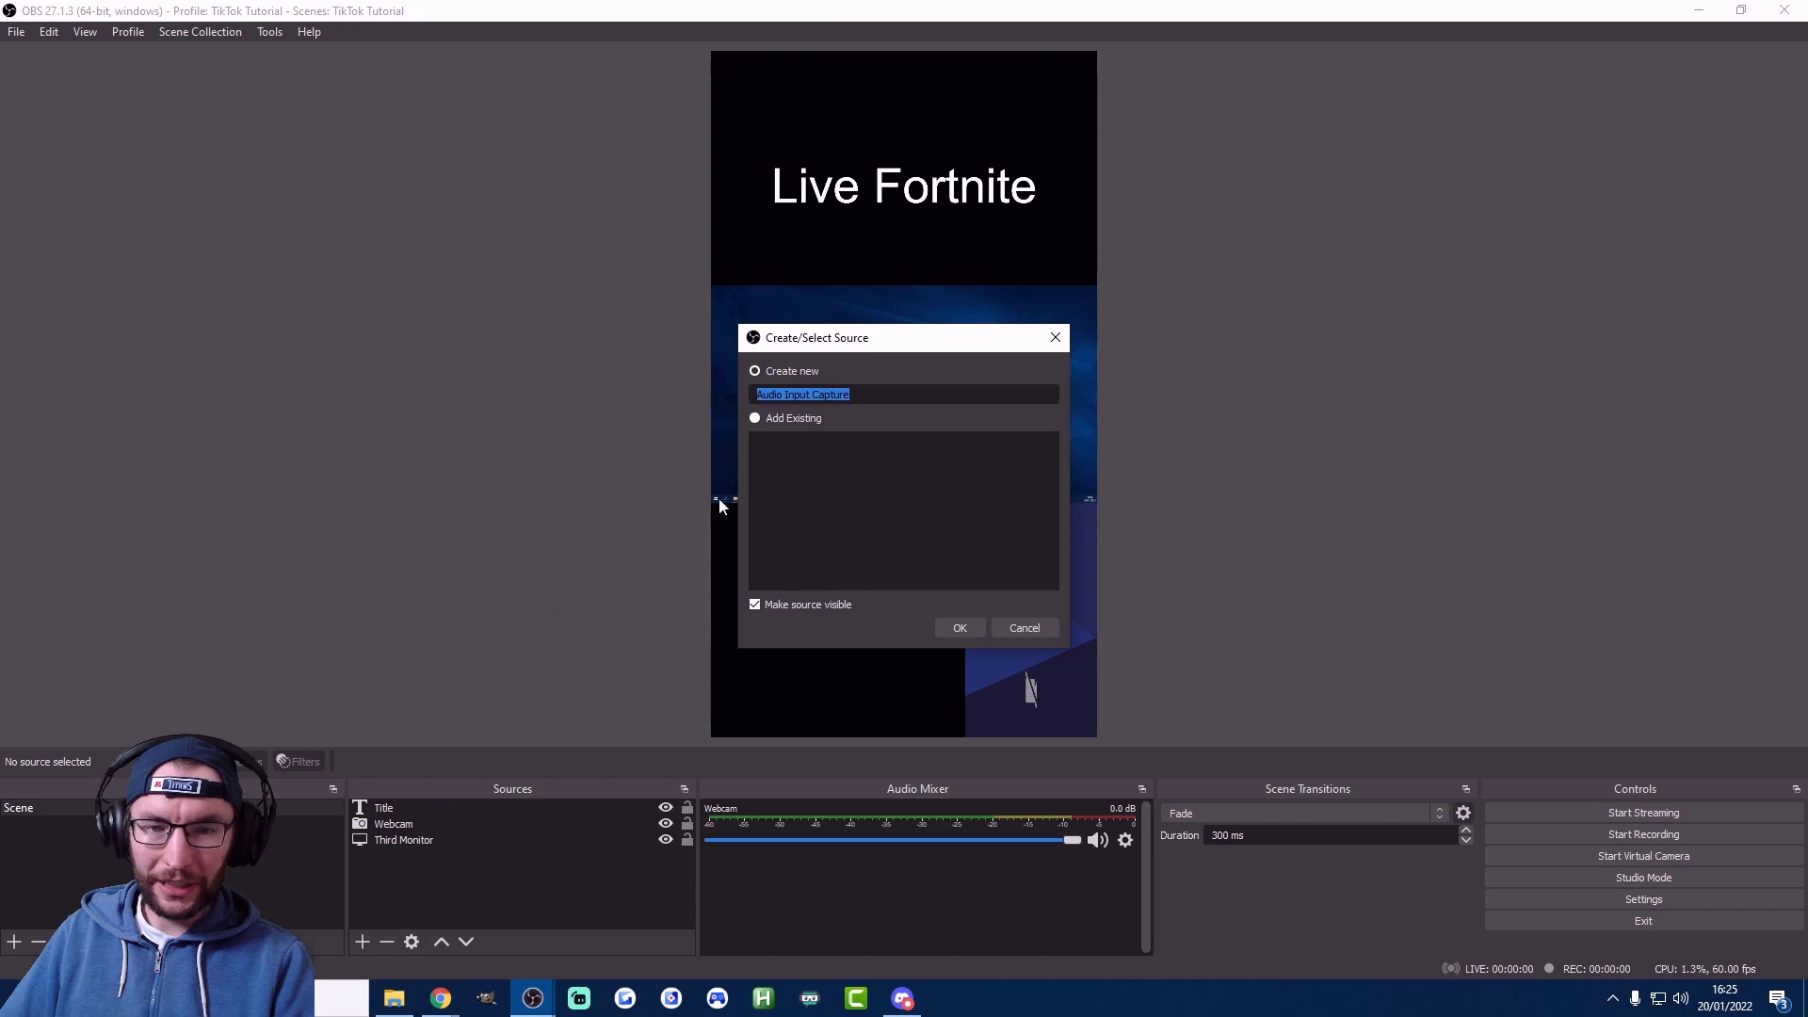
type("microphone")
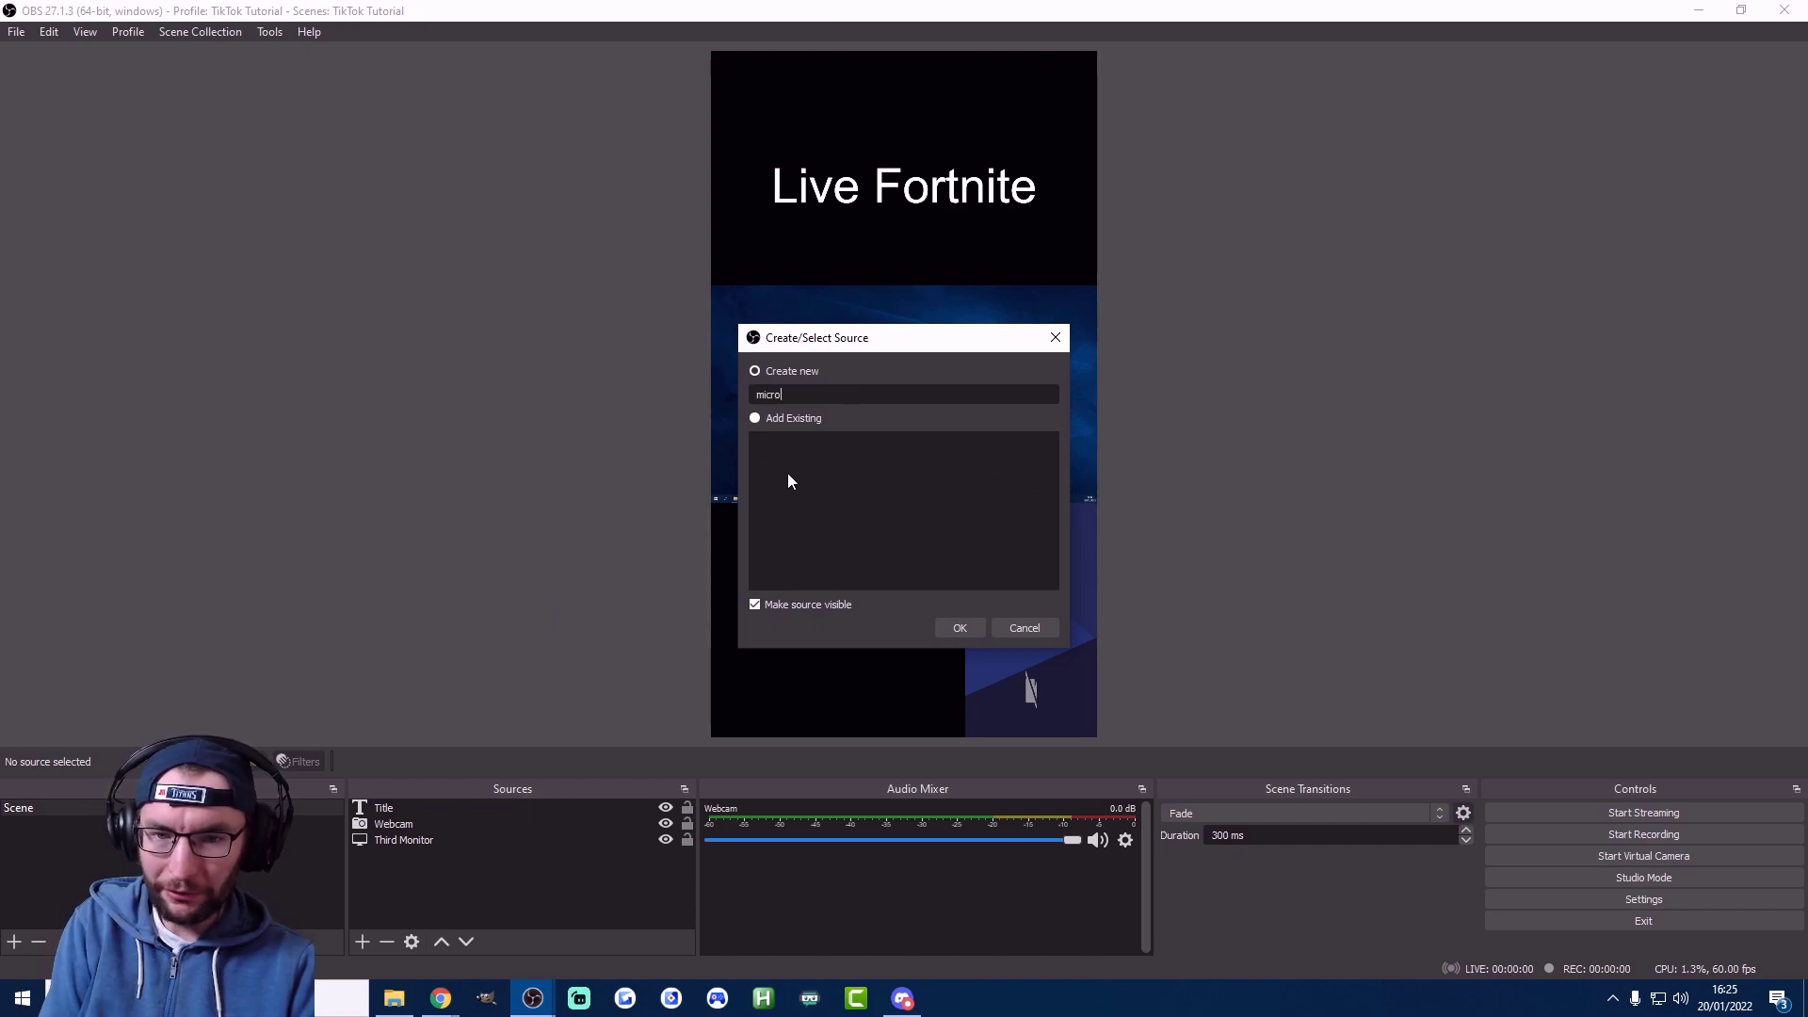
key("Return")
left_click(720, 184)
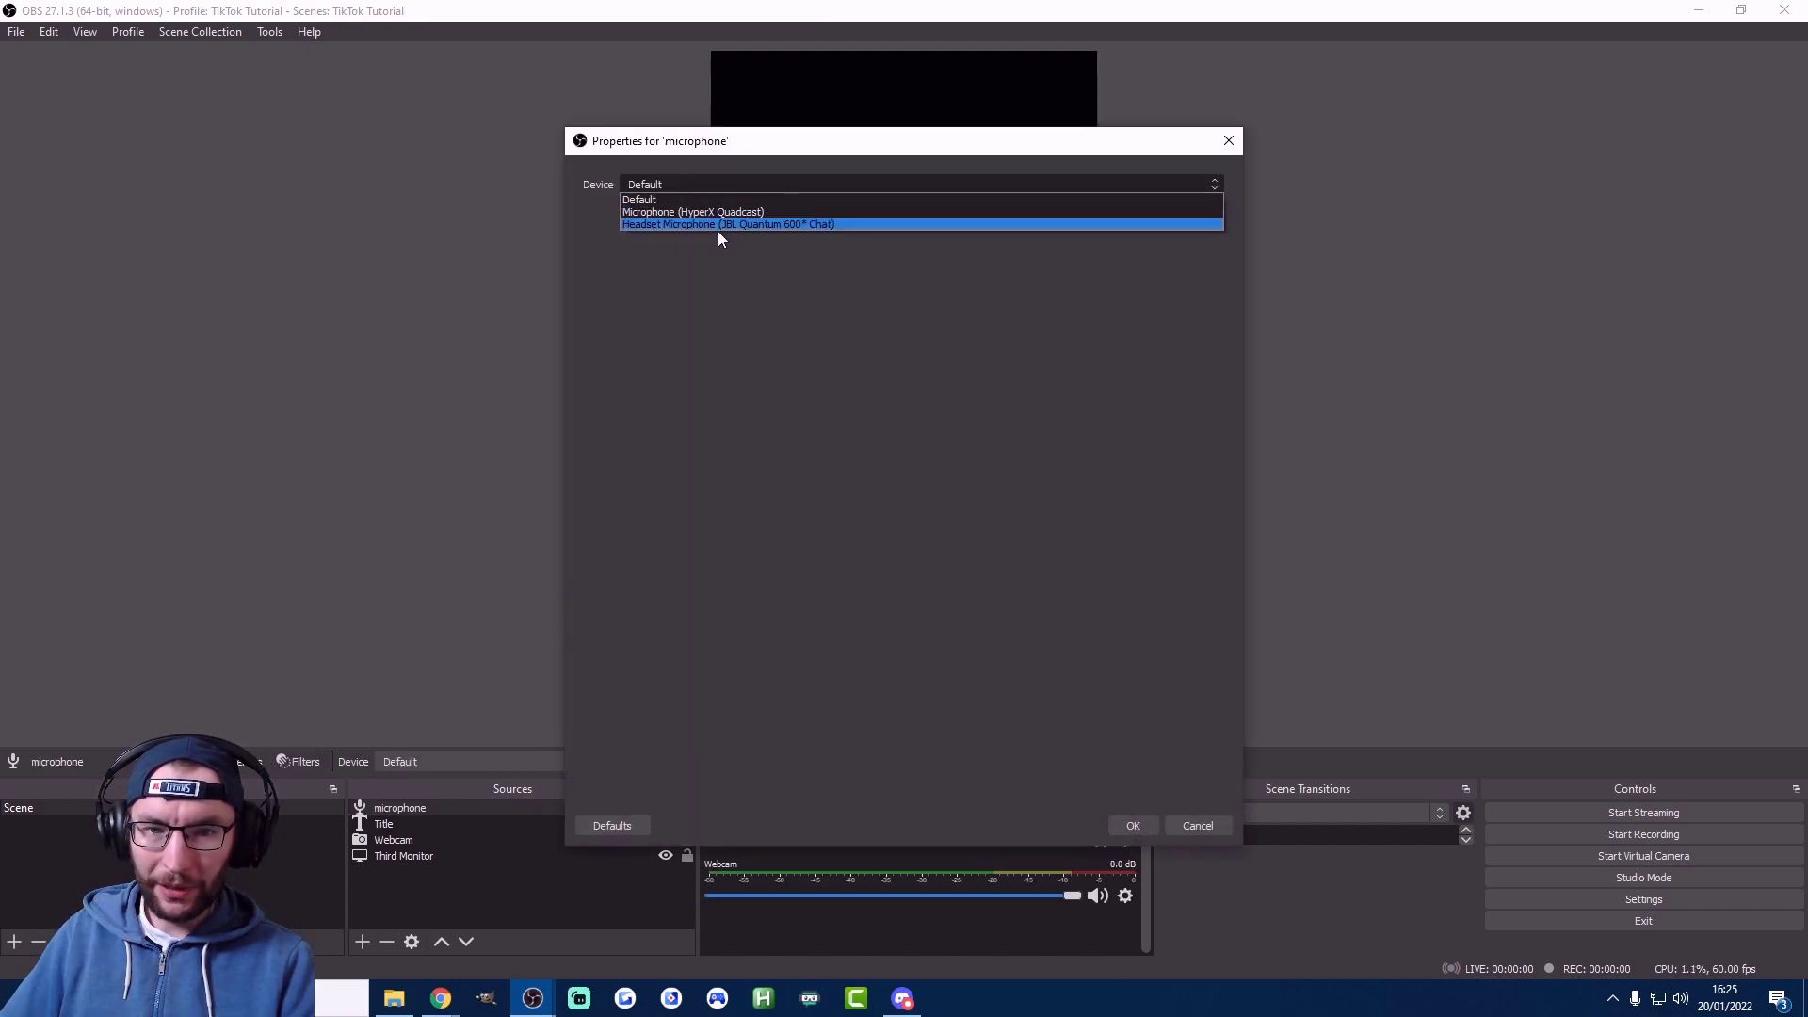
left_click(712, 211)
left_click(1133, 825)
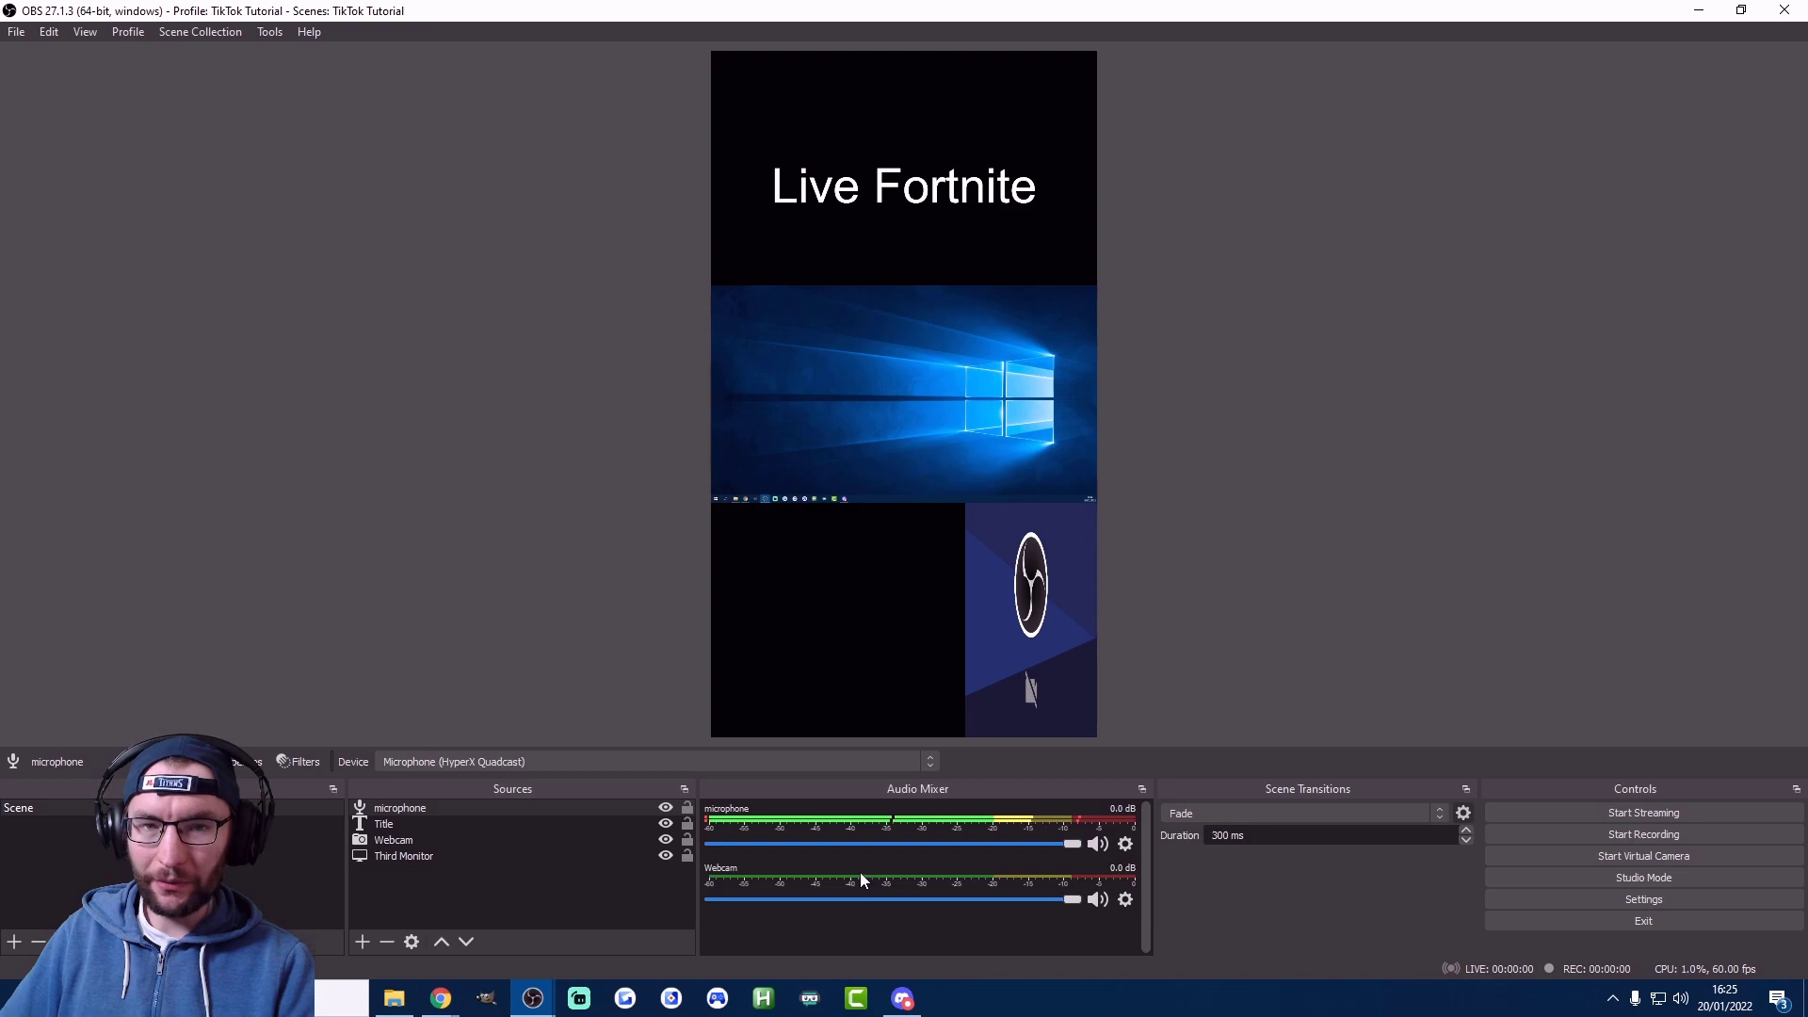
Step: Hide the Webcam from the audio mixer and add an Audio Output Capture named 'headphones'
right_click(906, 878)
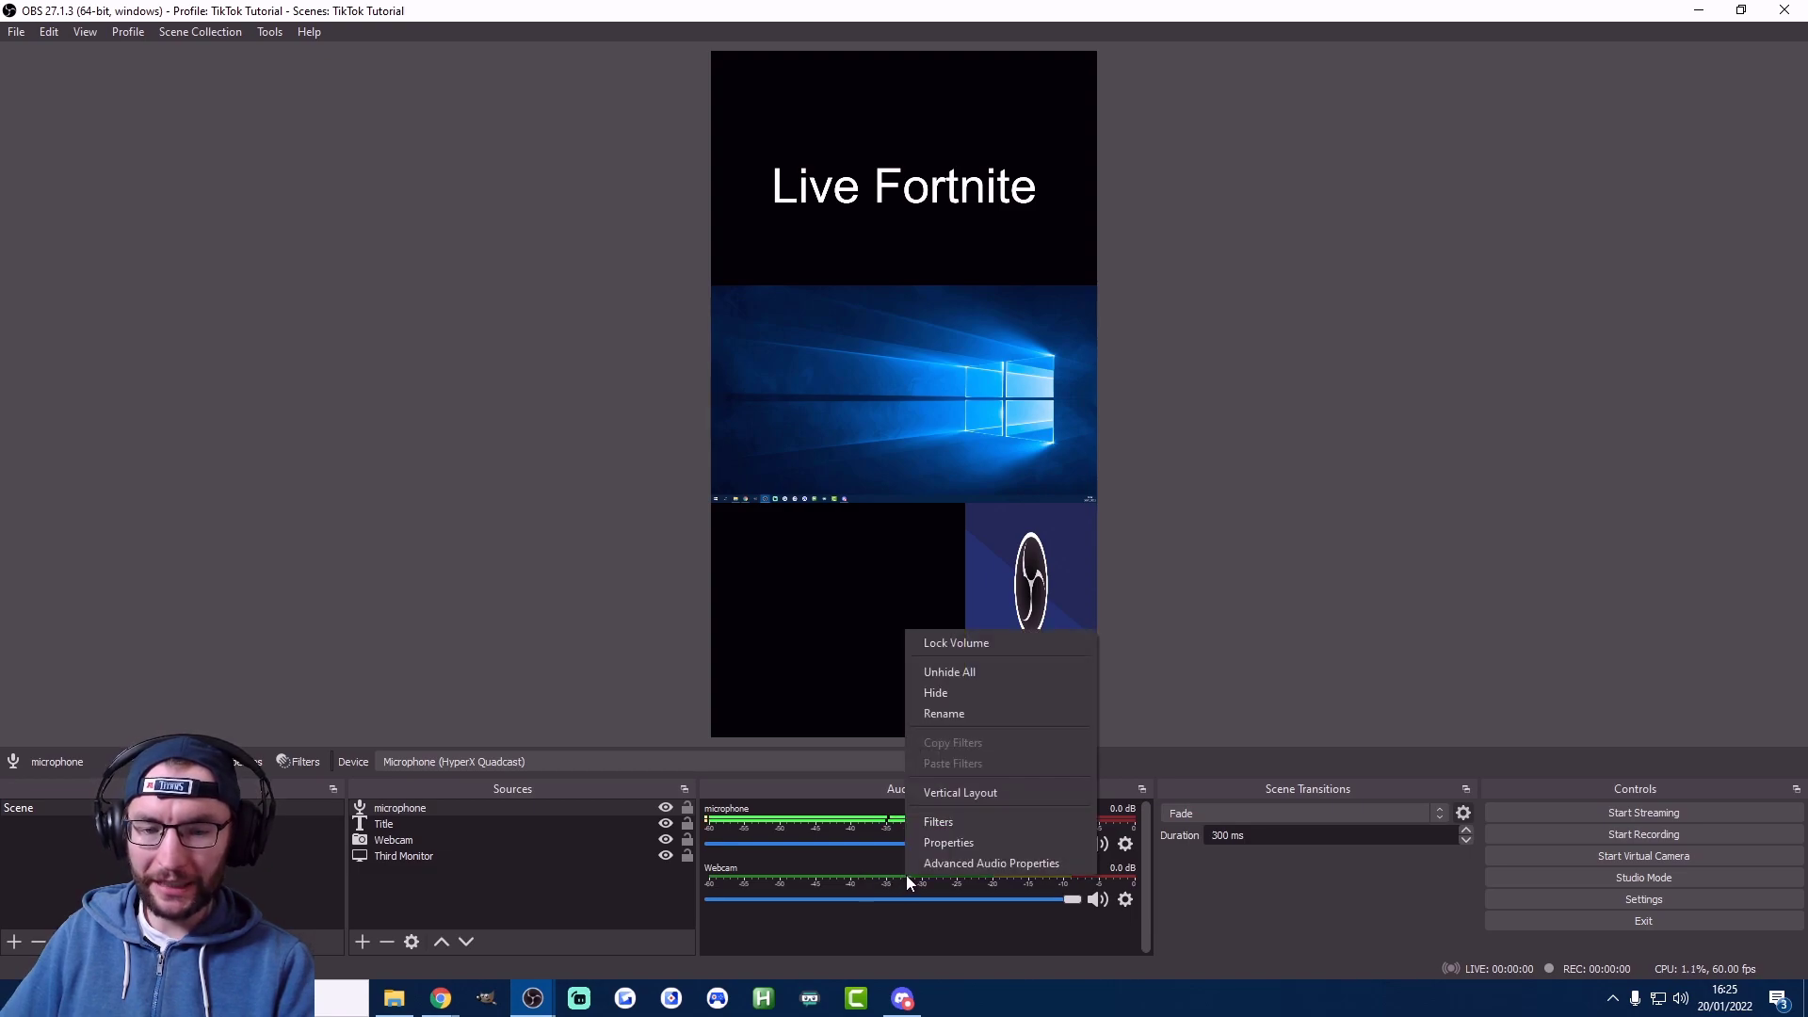
left_click(925, 695)
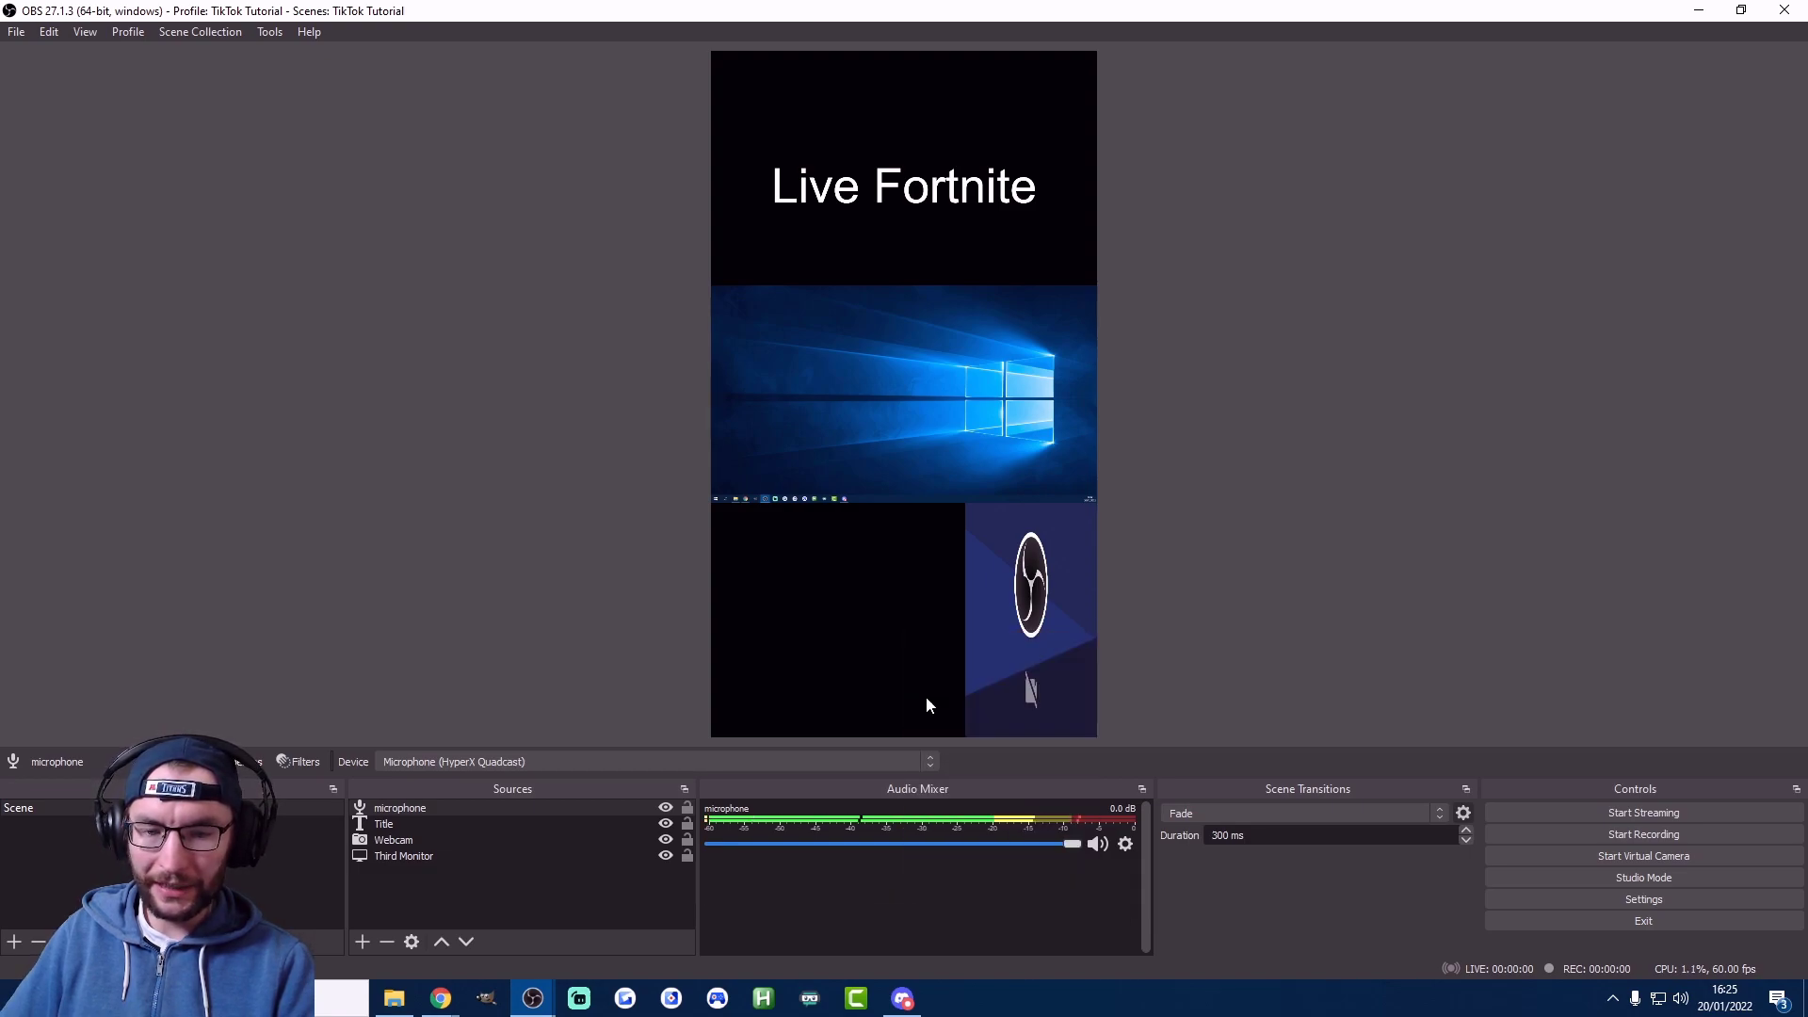
left_click(361, 942)
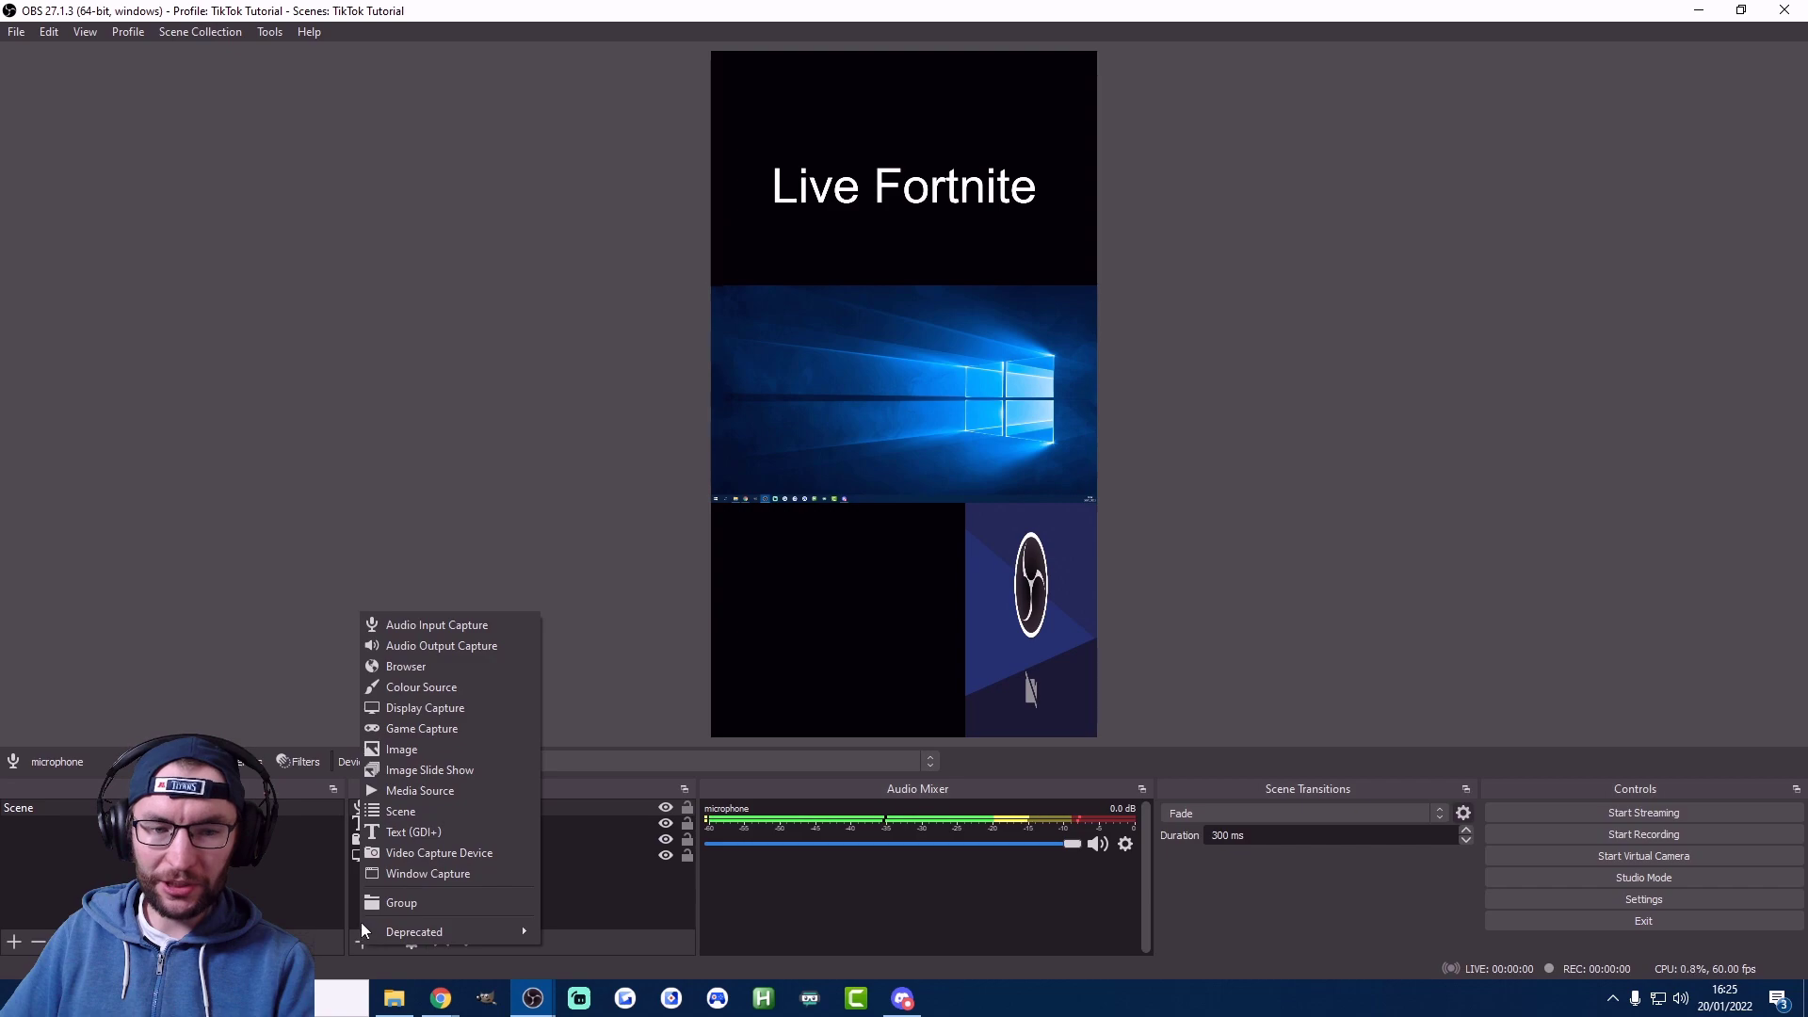
left_click(425, 648)
type("headp")
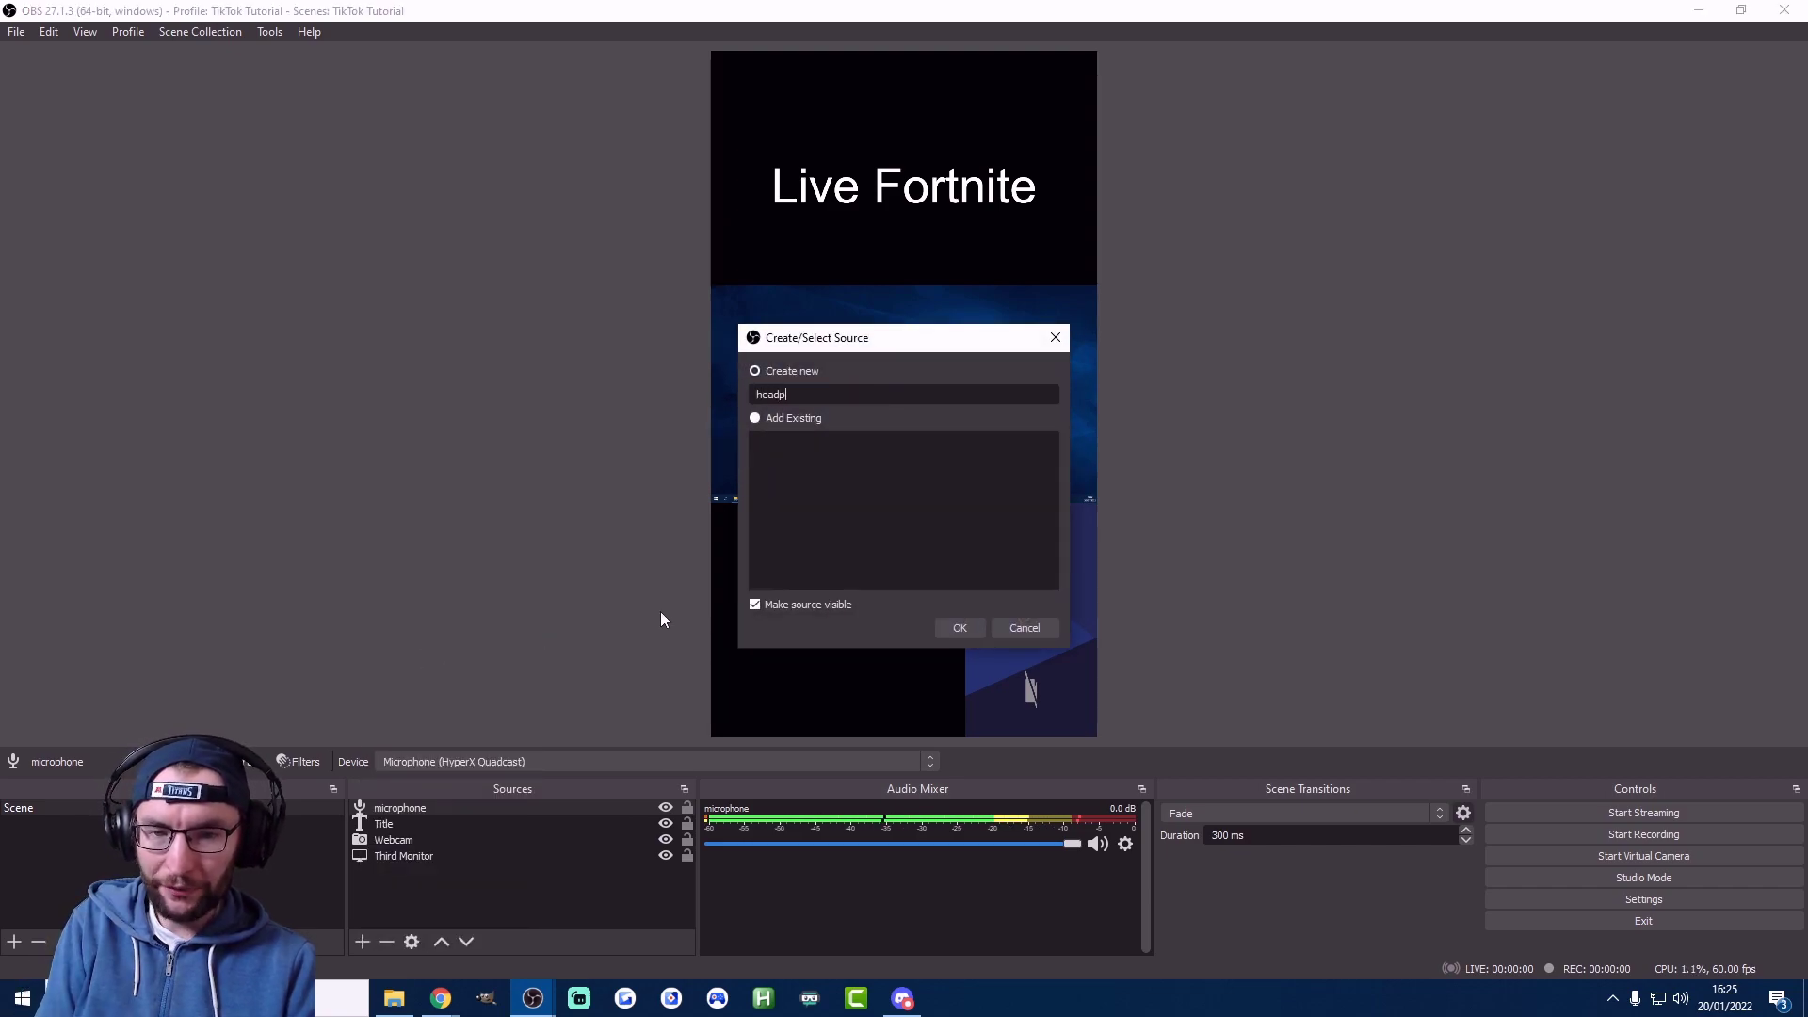
type("hones")
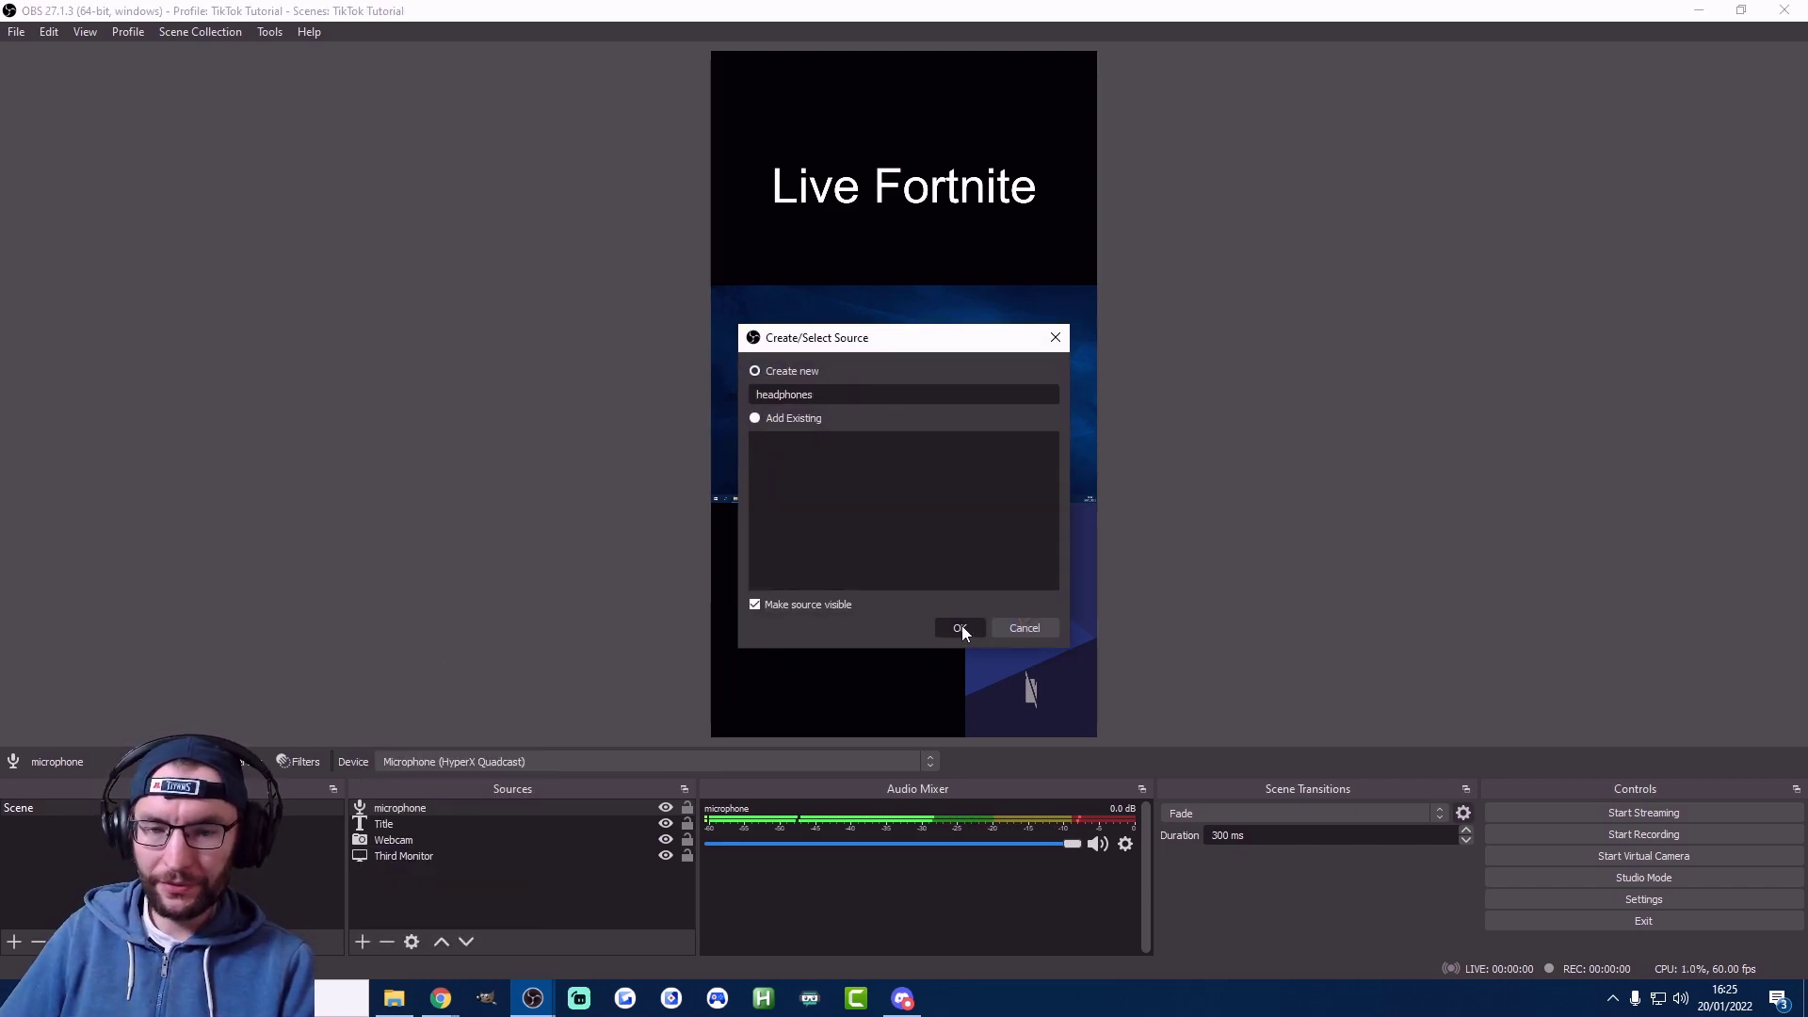
left_click(961, 628)
Step: Set the headphones device to Speakers (JBL Quantum 600* Game) and check Windows volume
left_click(759, 185)
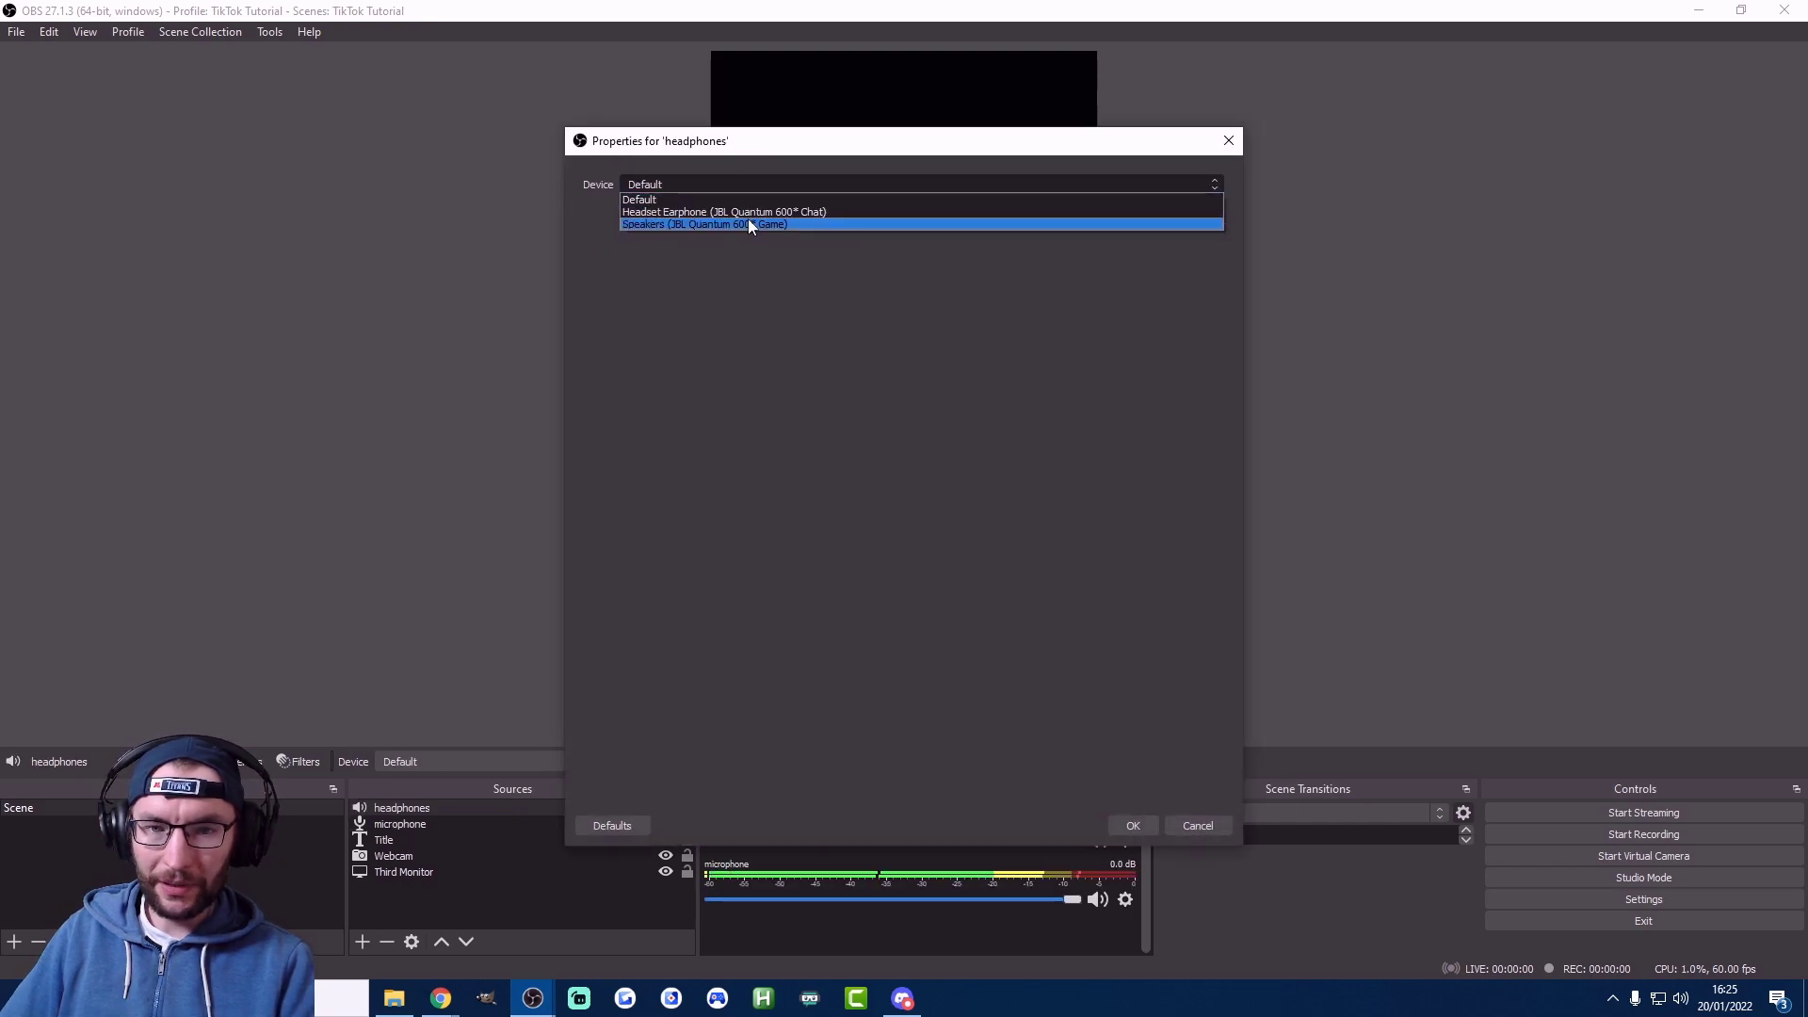
left_click(761, 224)
left_click(1133, 825)
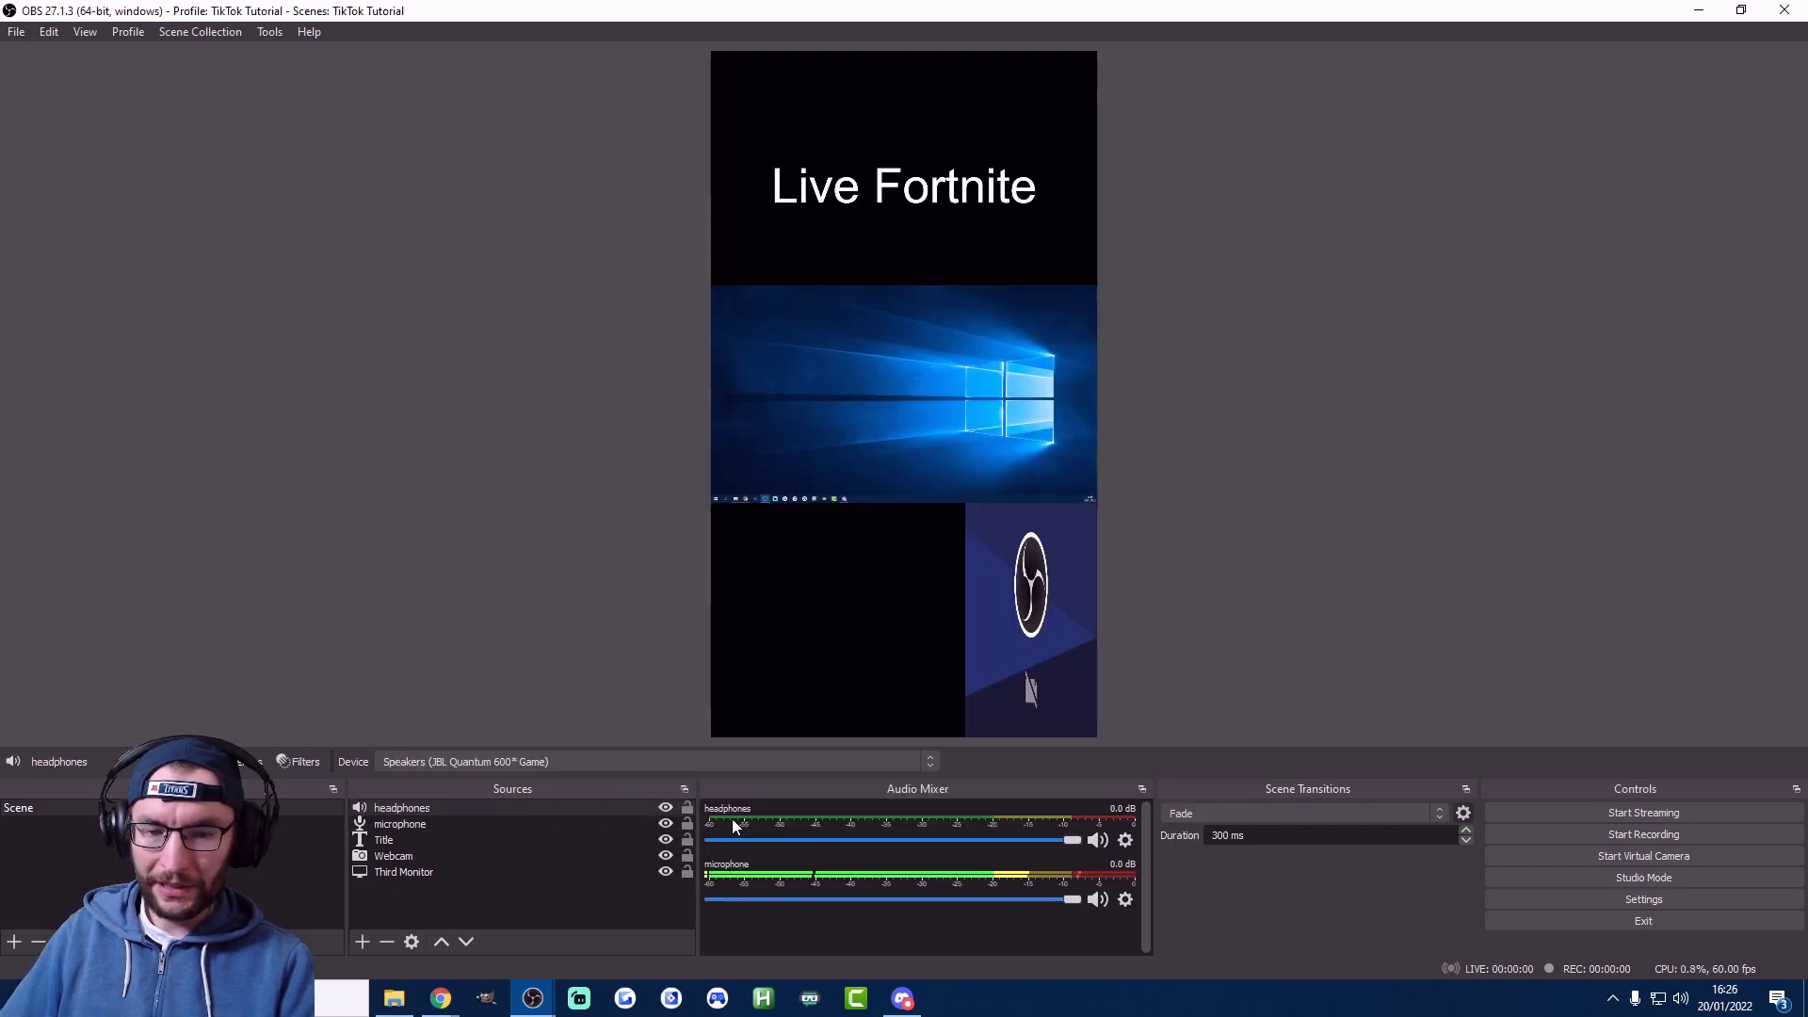
left_click(1682, 1000)
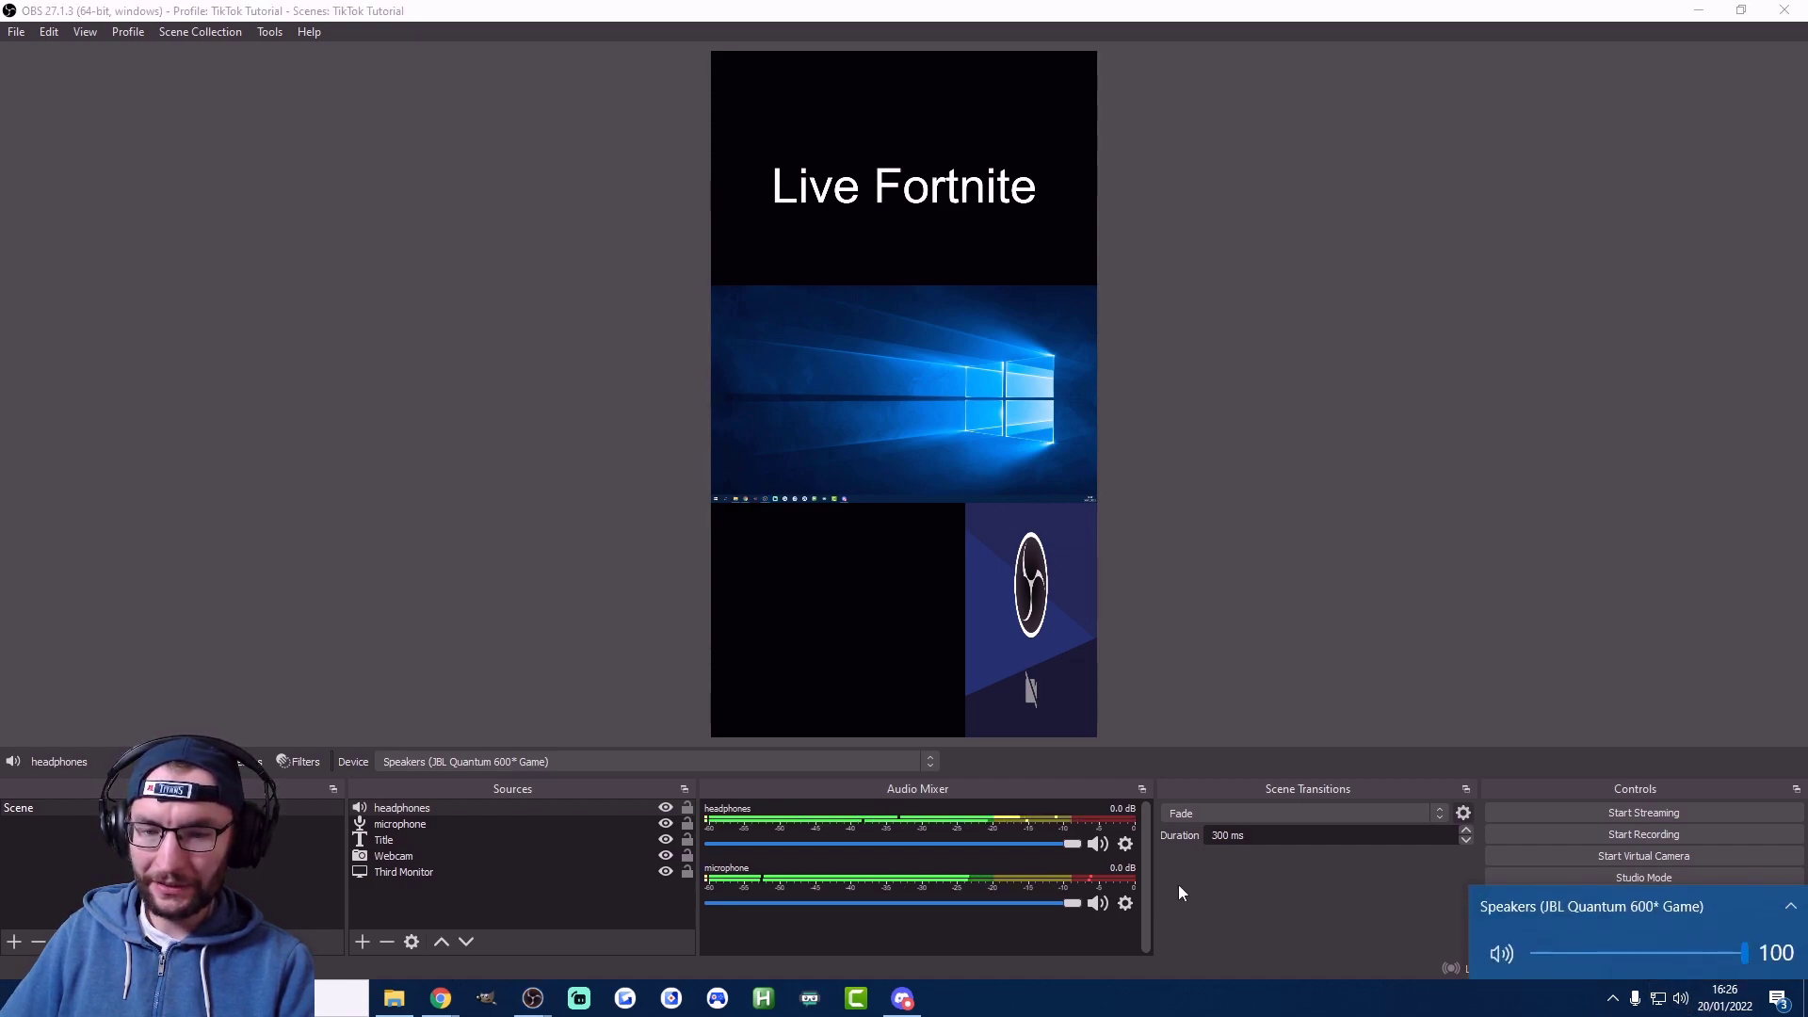
left_click(650, 357)
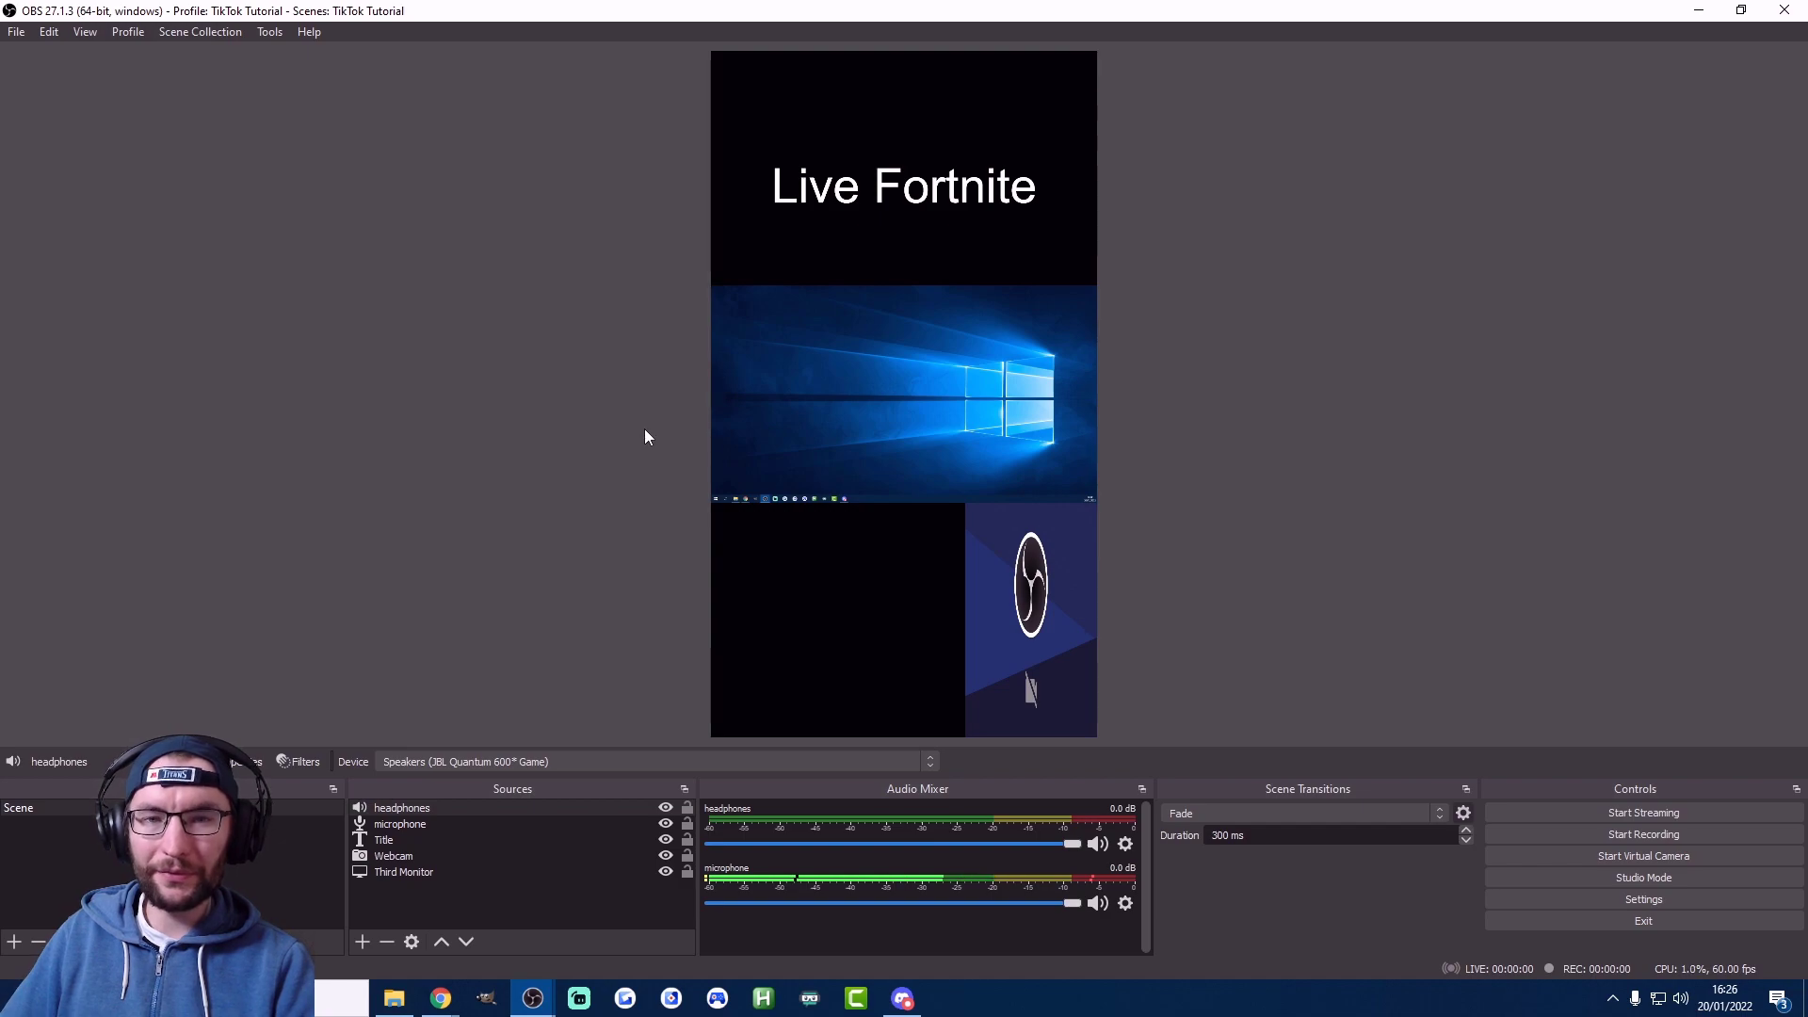
Step: Add a Noise Suppression filter with its default name to the microphone's filters
left_click(1126, 903)
left_click(1158, 846)
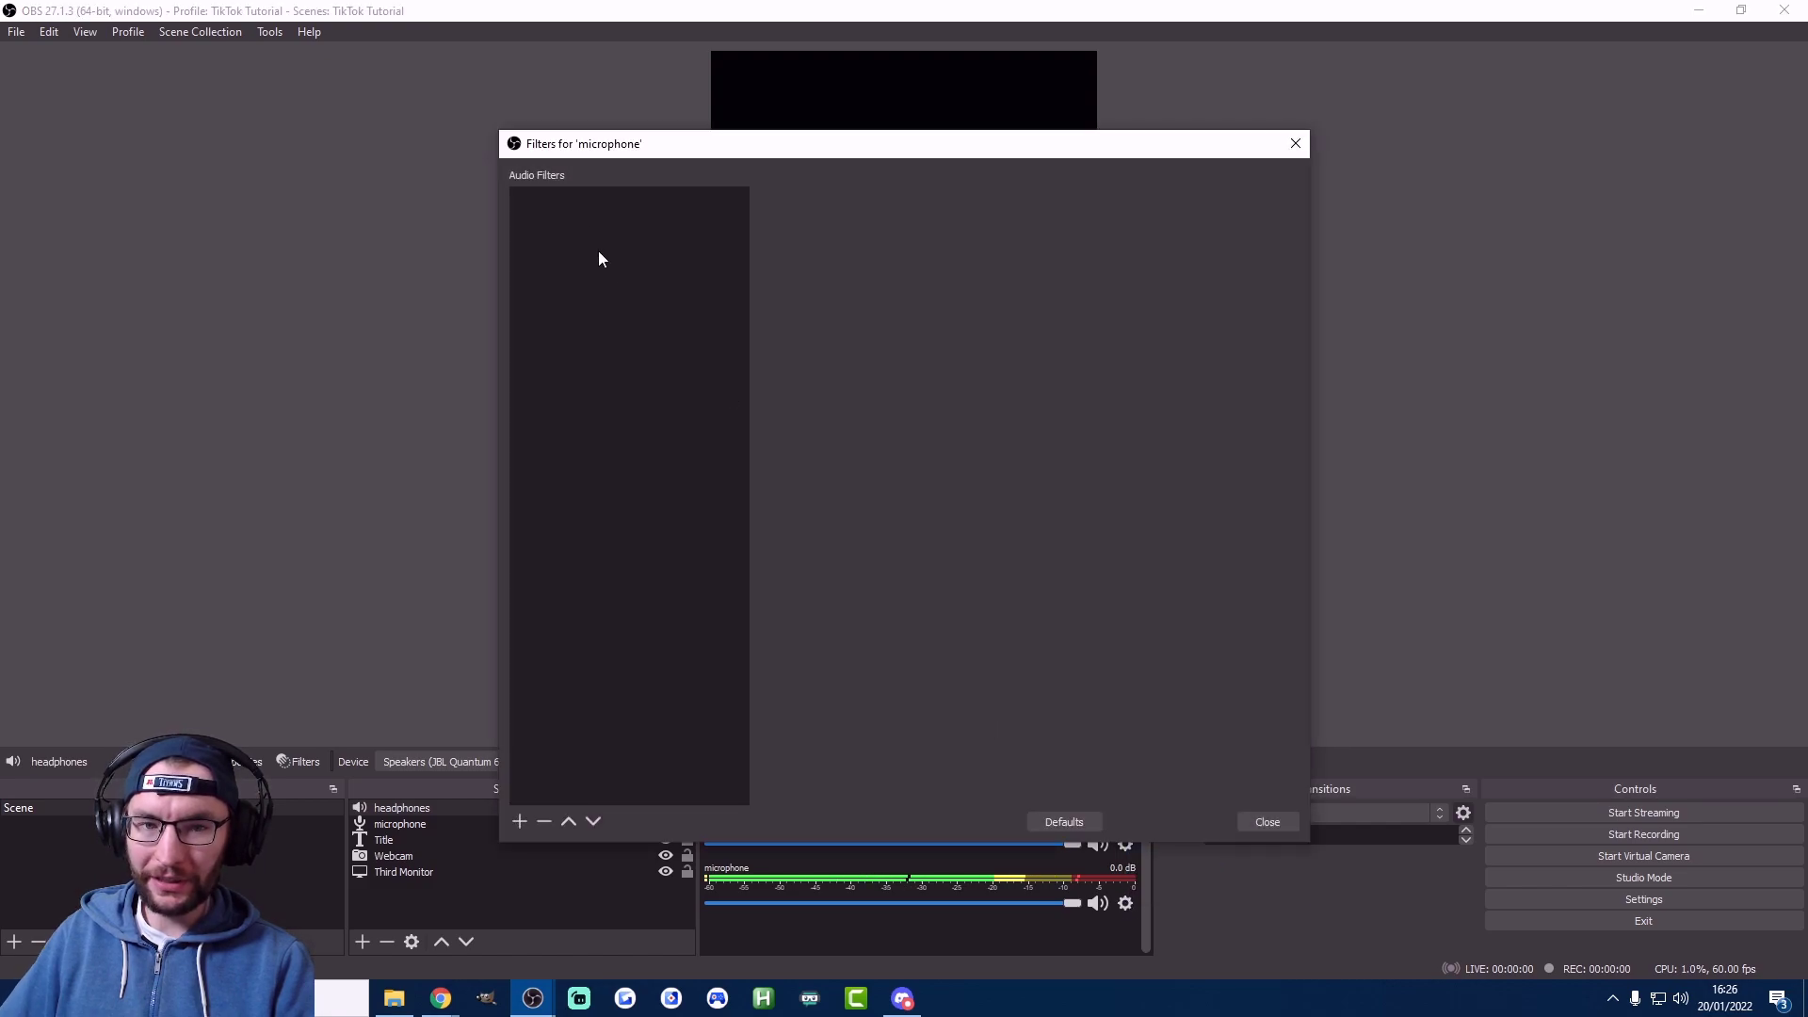
left_click(519, 822)
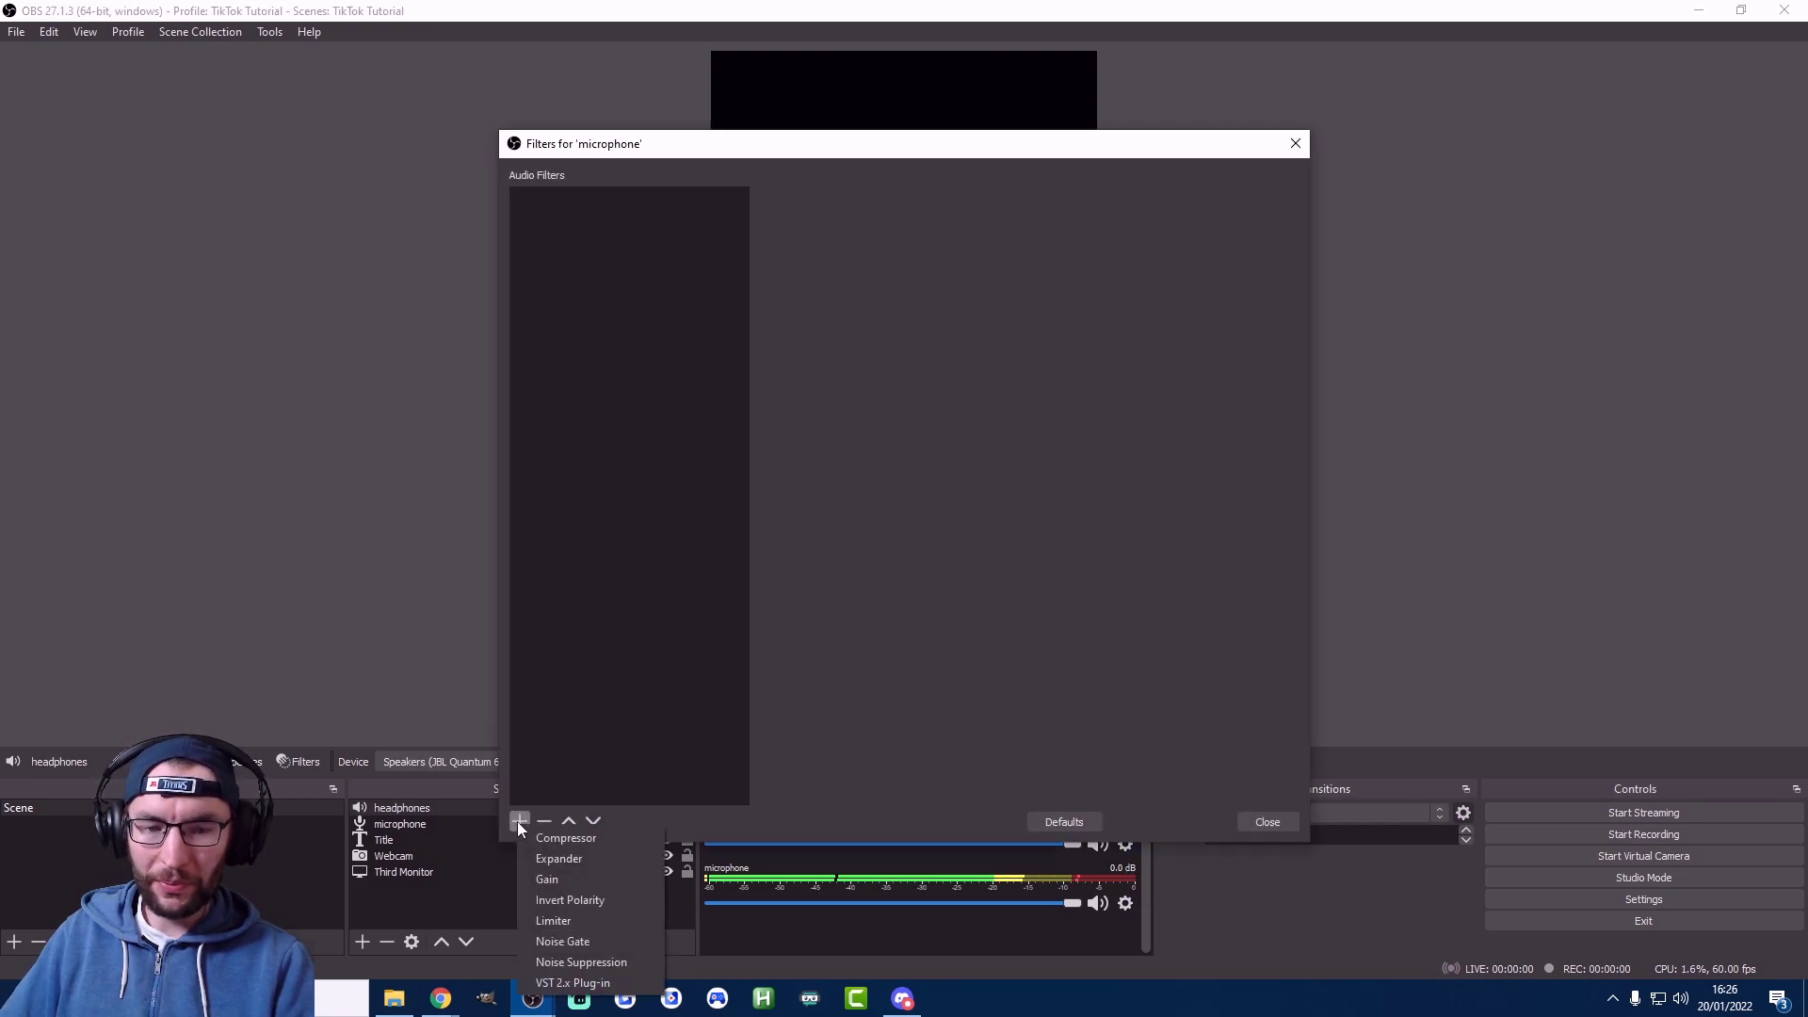
left_click(601, 961)
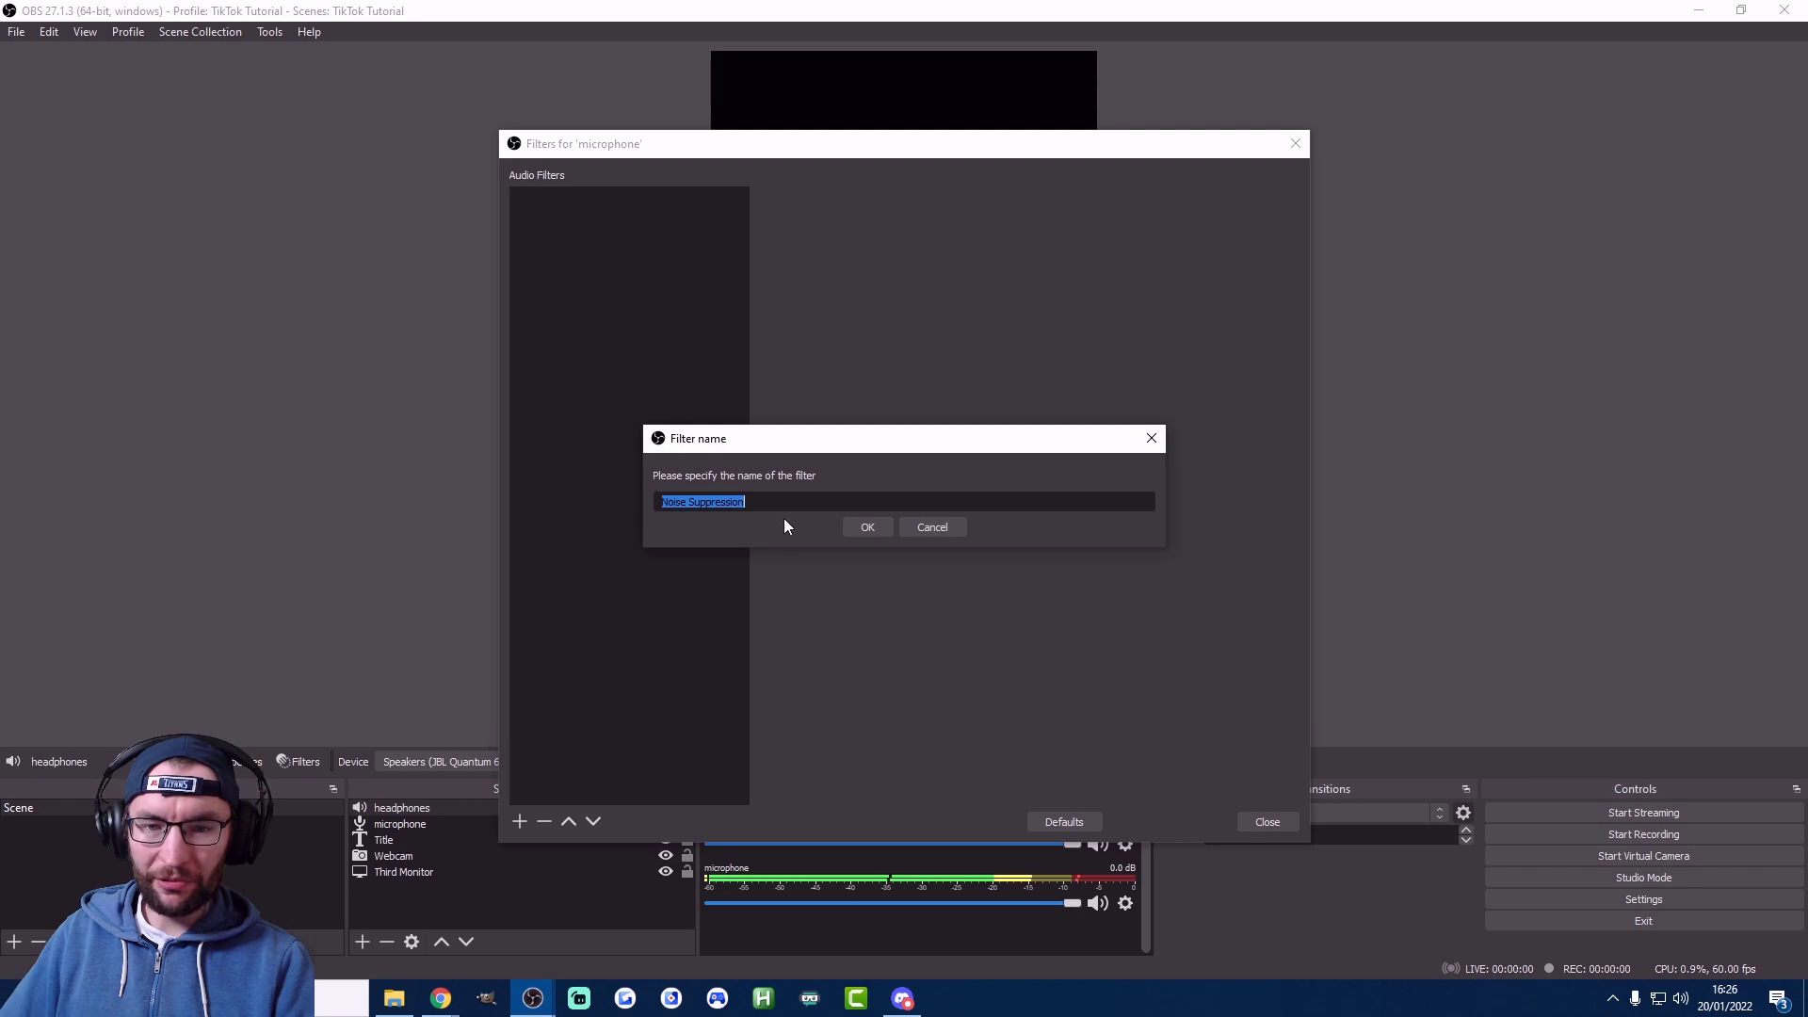
left_click(867, 527)
left_click(1258, 822)
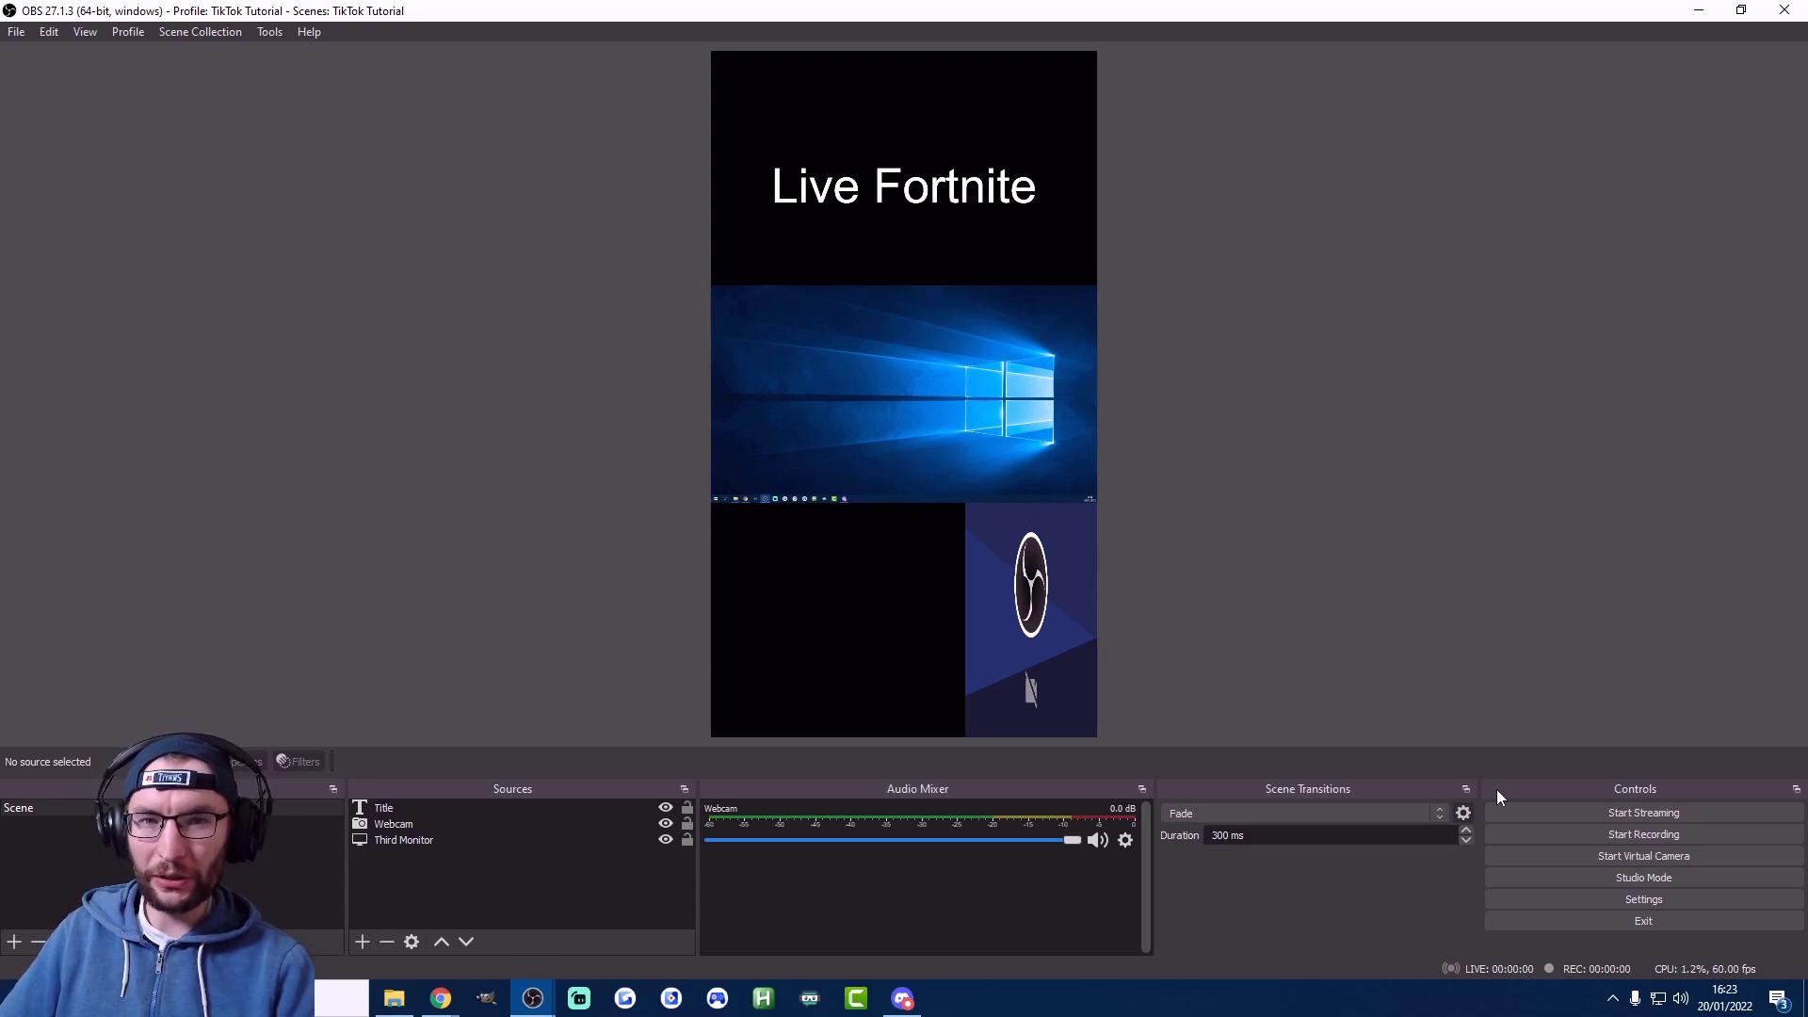
Step: In Output settings, raise the streaming video bitrate from 2500 to 5000 Kbps
left_click(1568, 900)
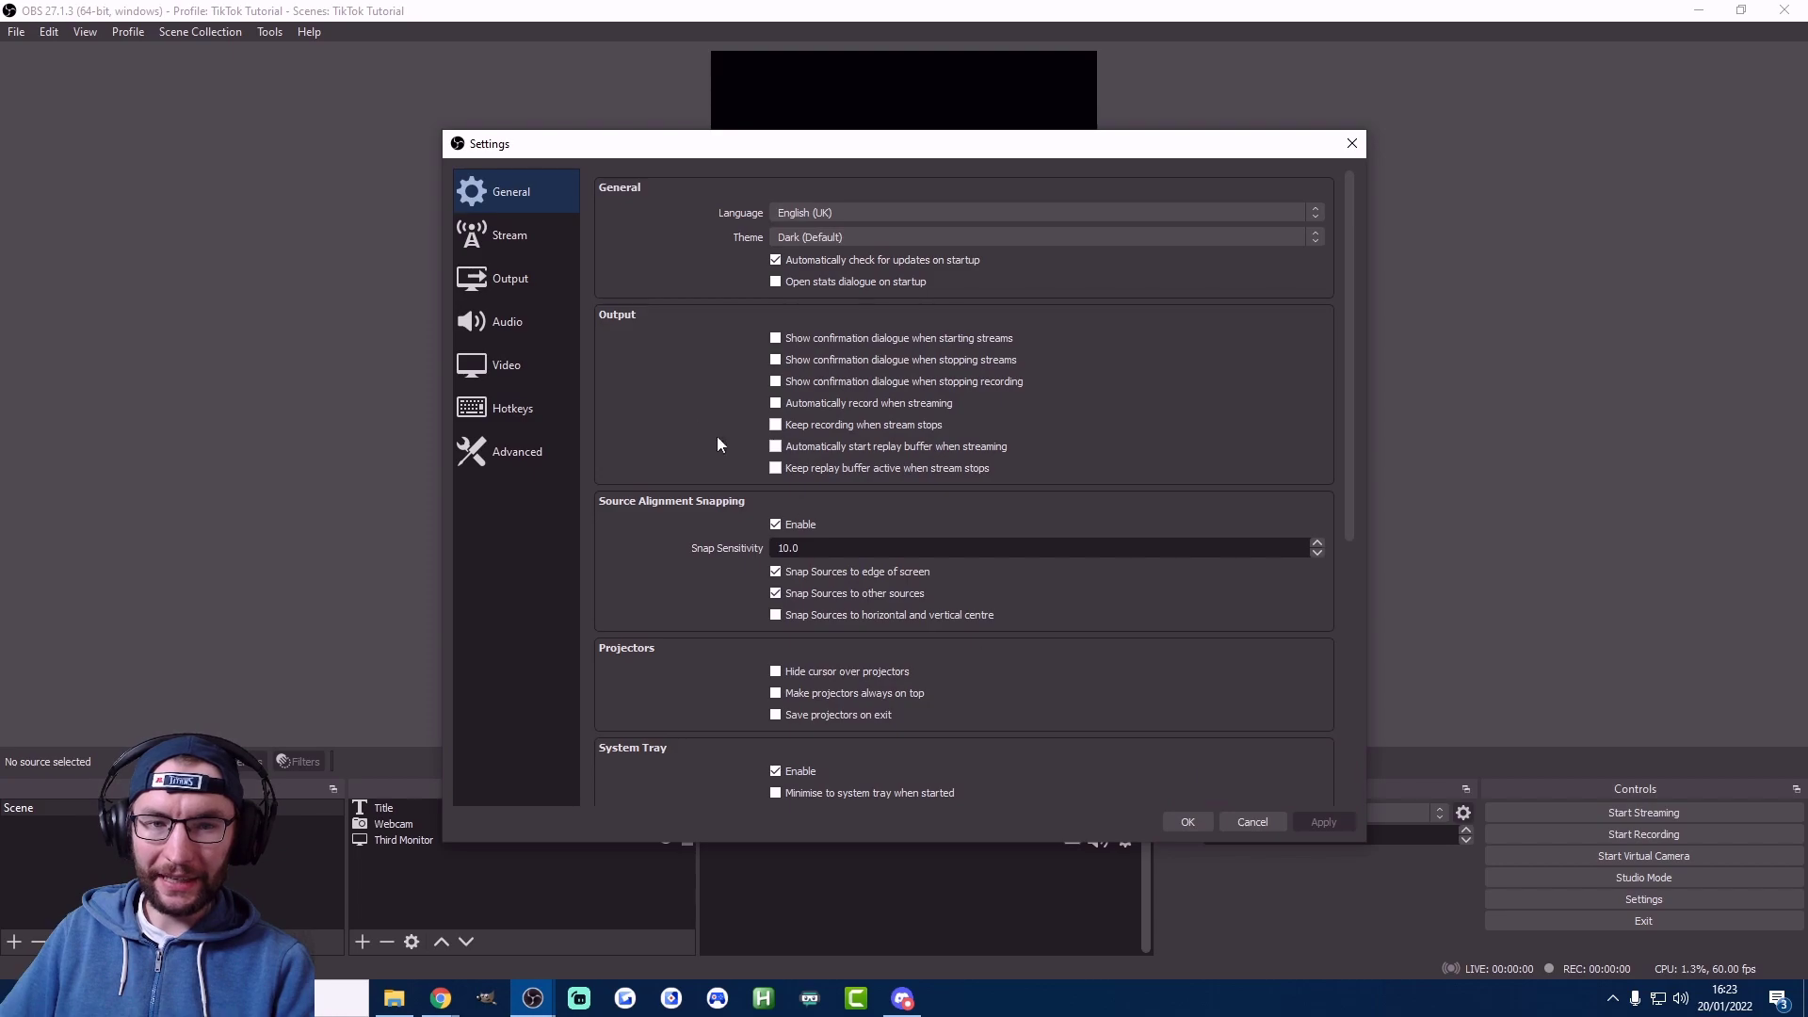
left_click(537, 290)
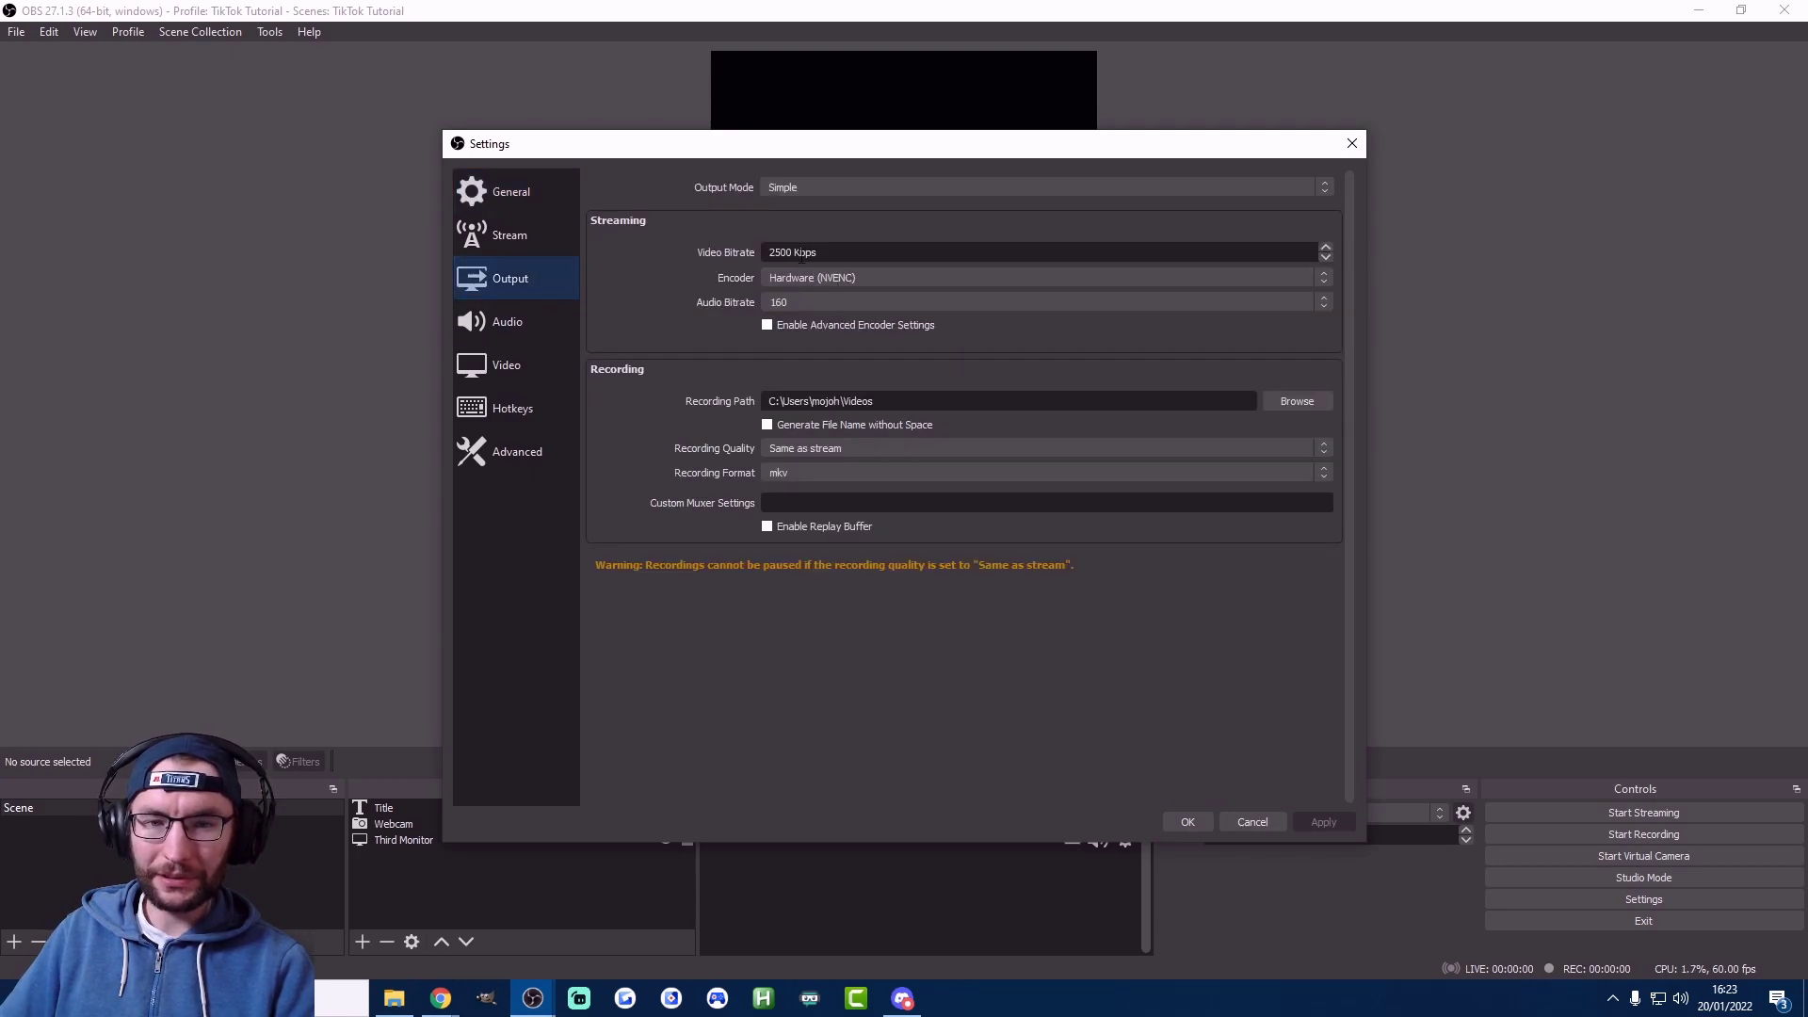
type("60")
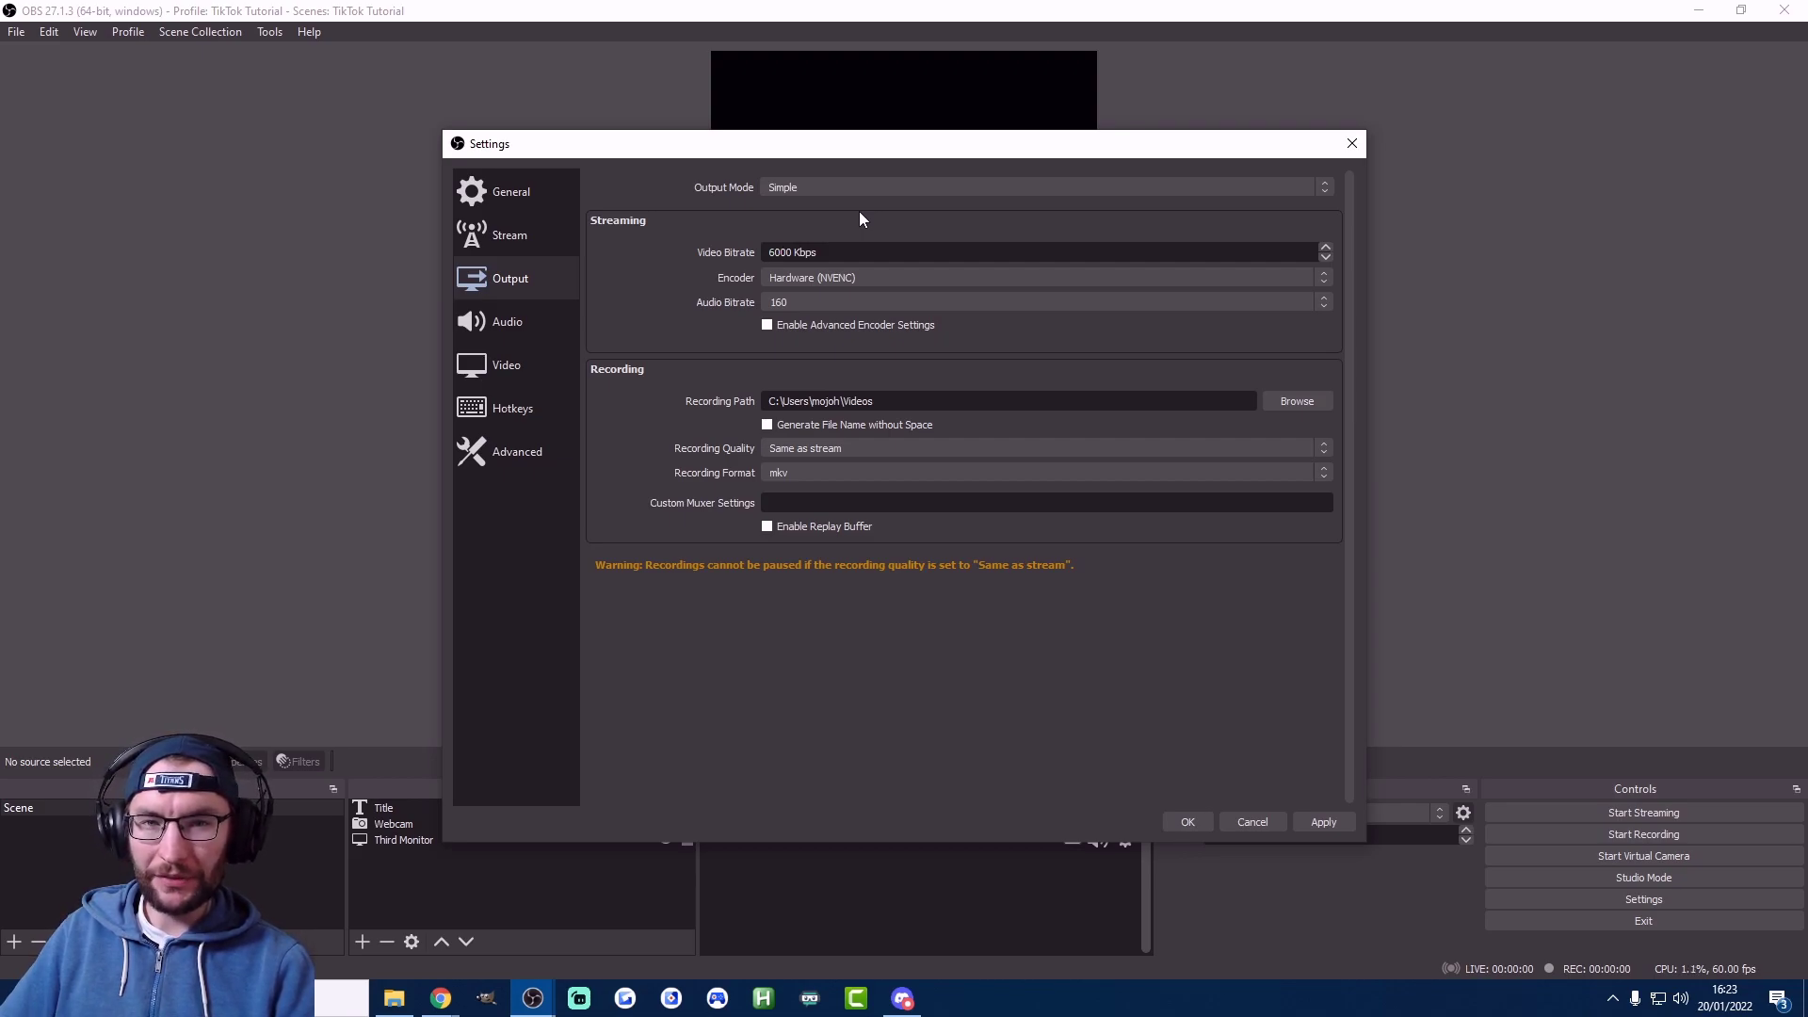
left_click_drag(781, 252, 765, 250)
type("50")
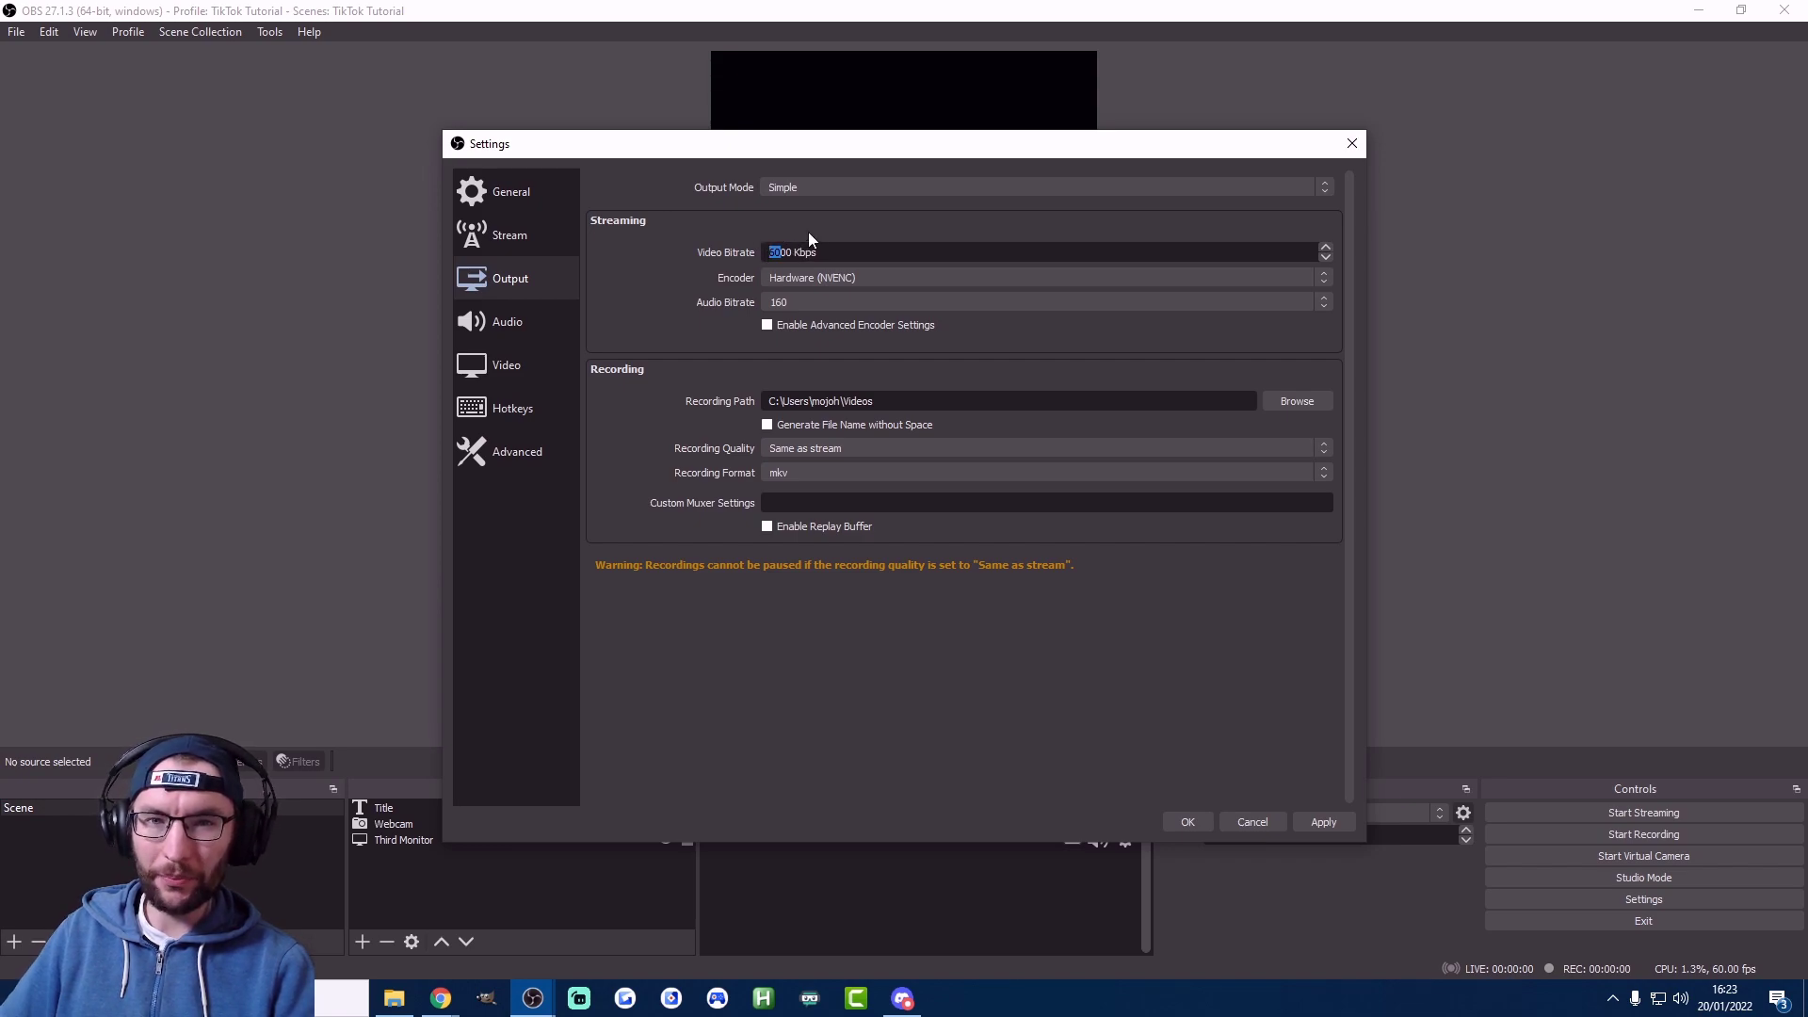
type("60")
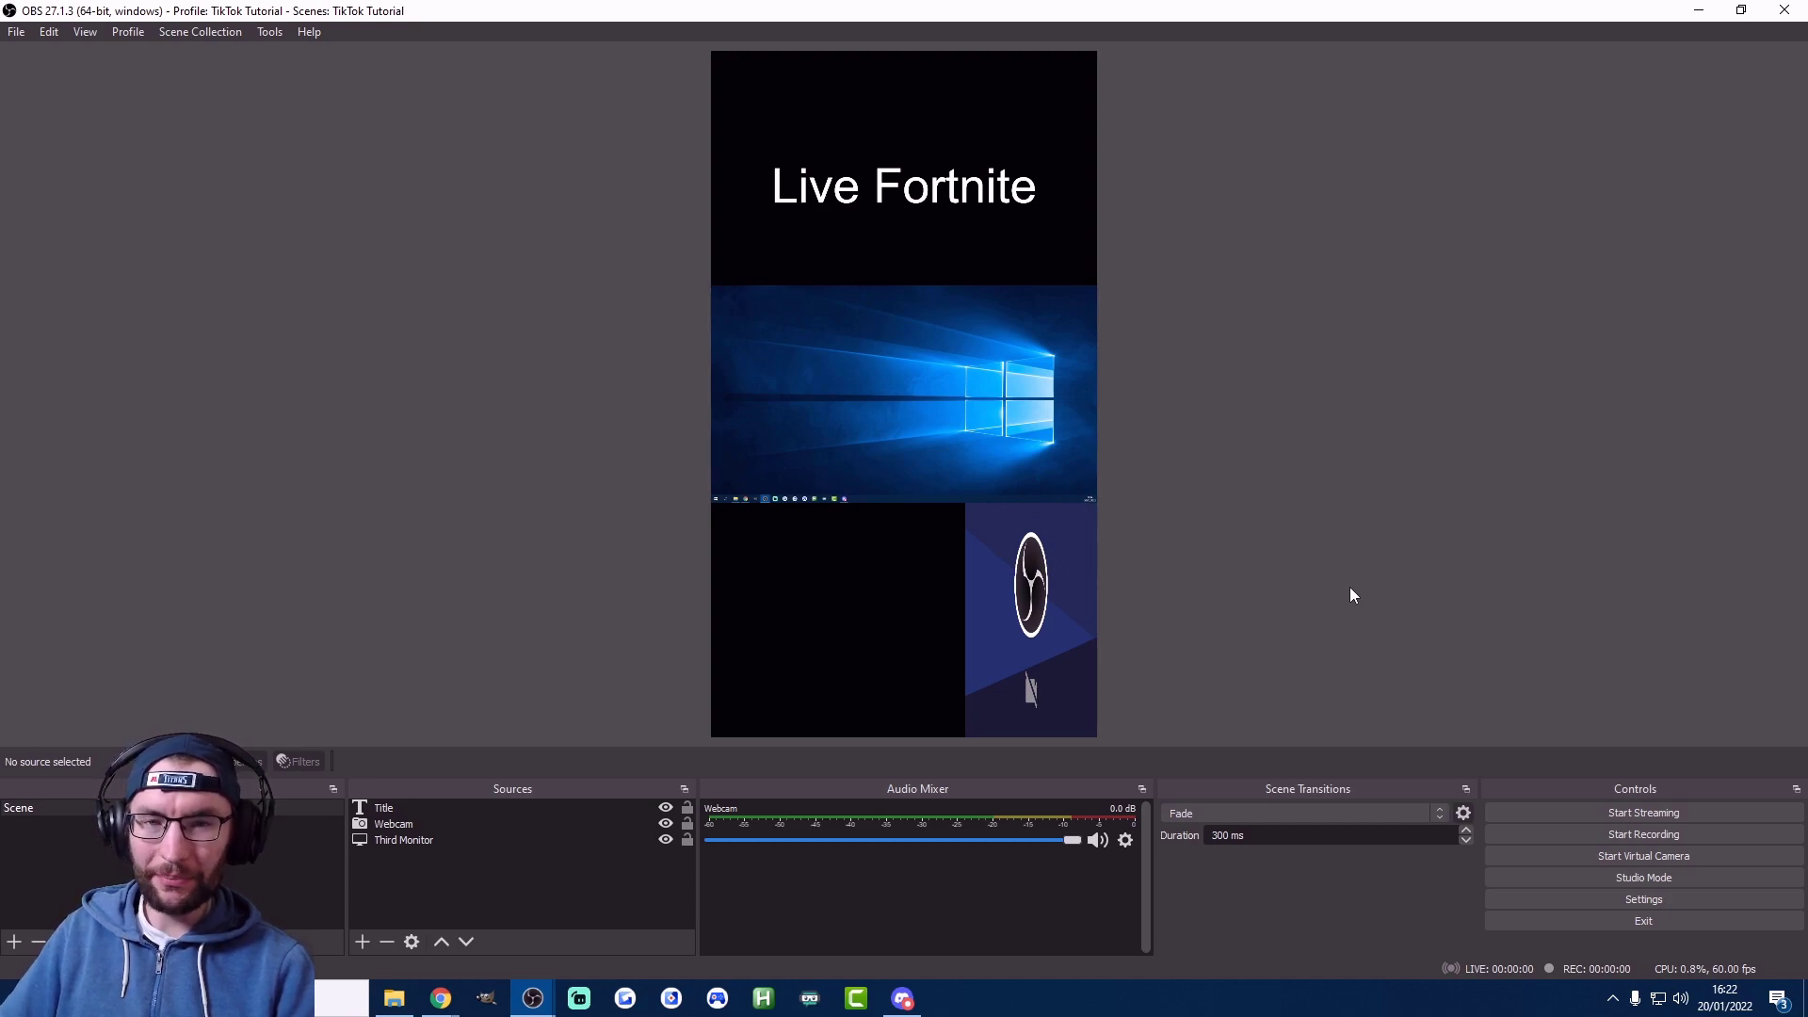
Step: Set the streaming service to Custom in the Stream settings
left_click(1571, 899)
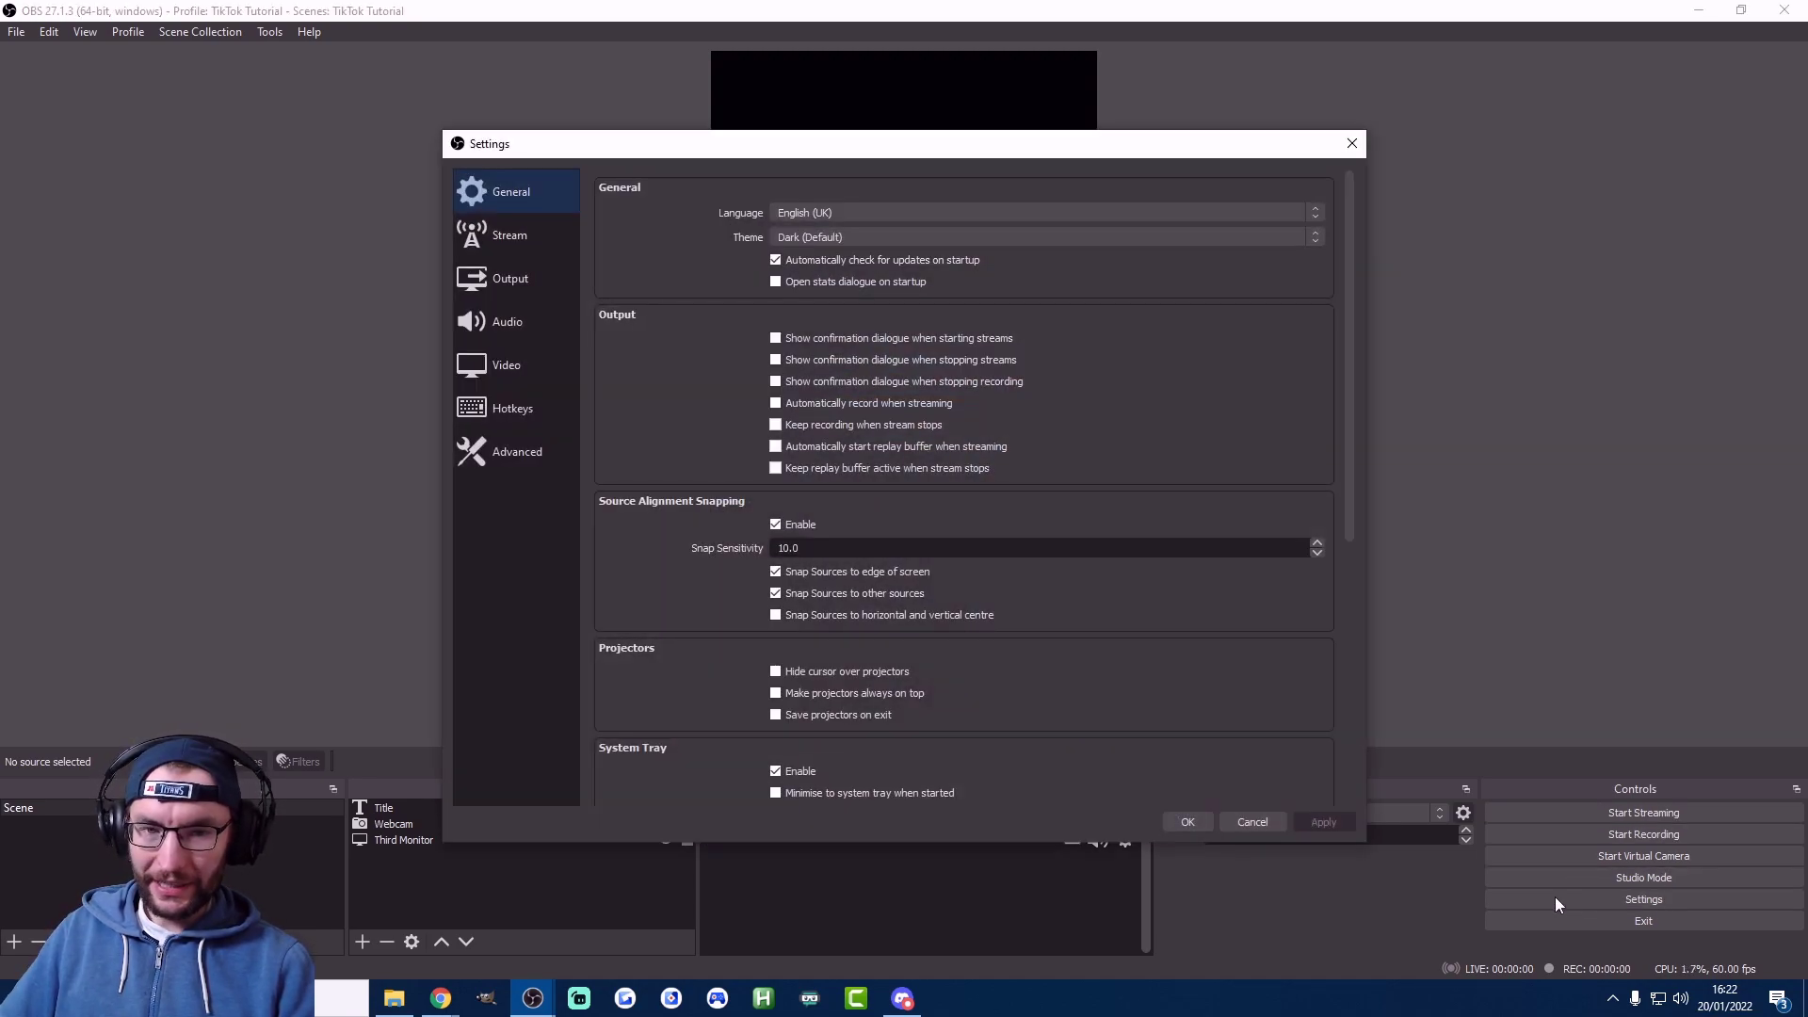
left_click(544, 247)
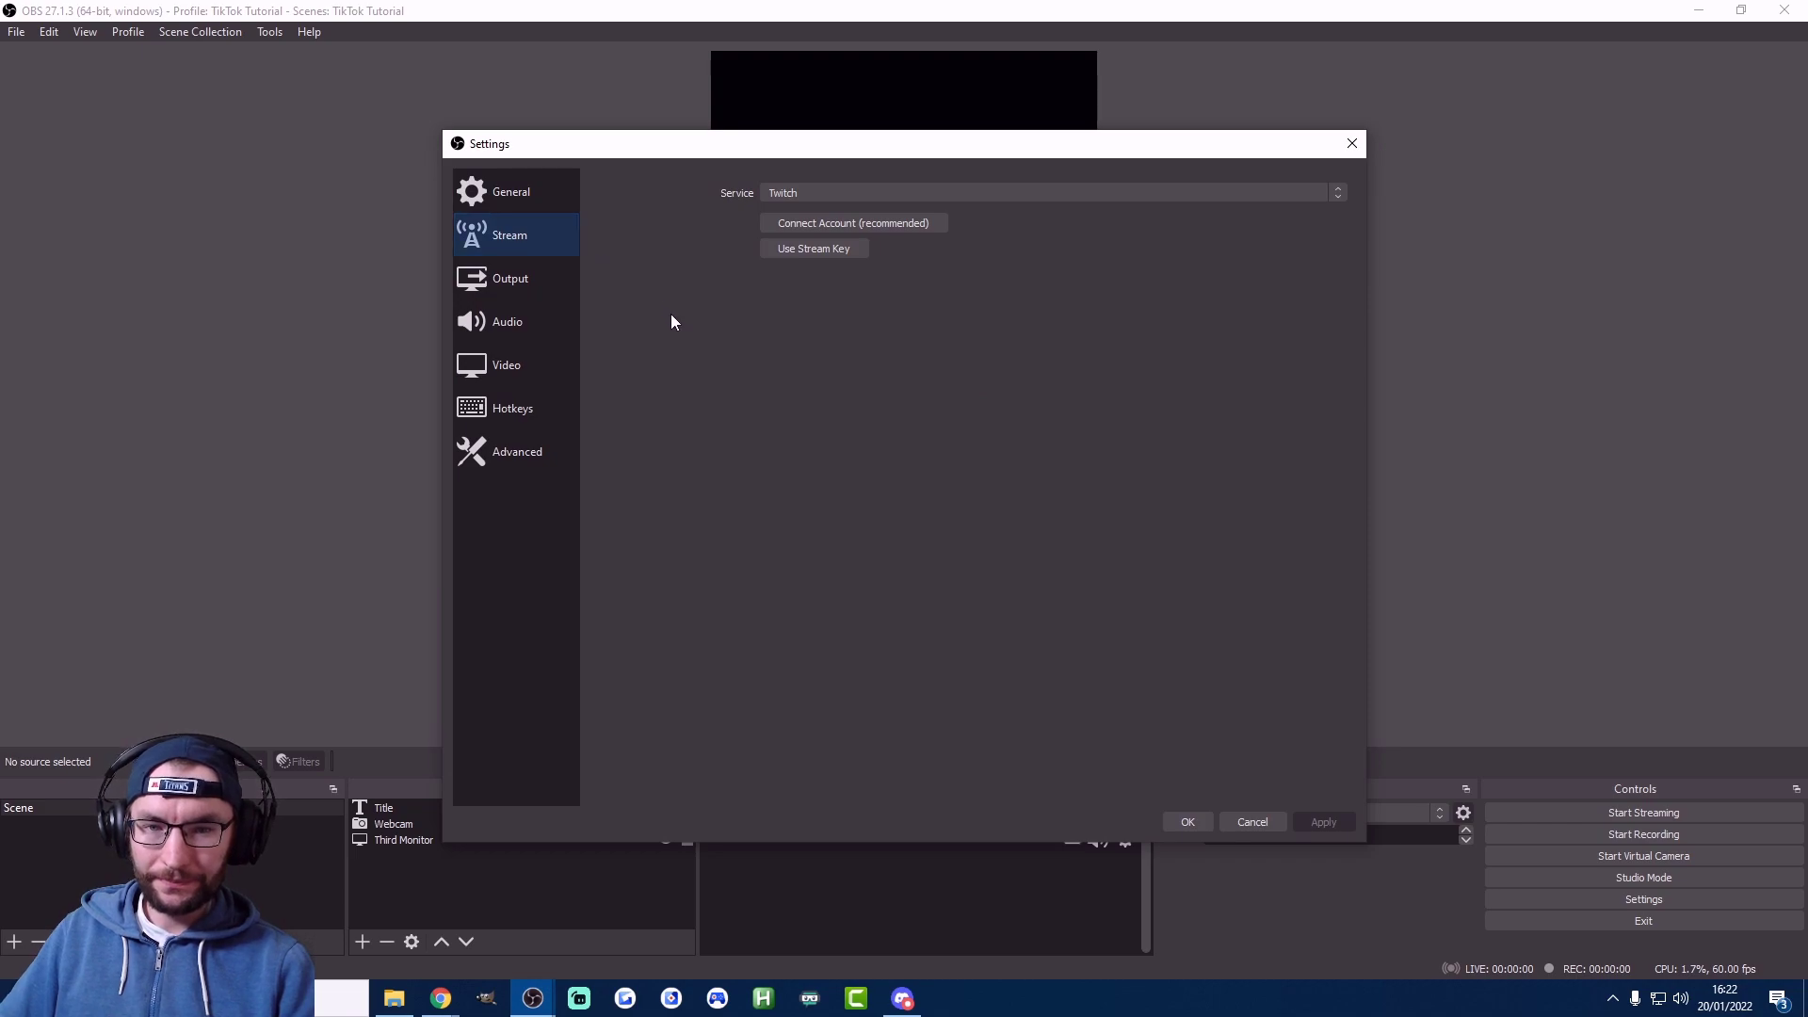
left_click(797, 192)
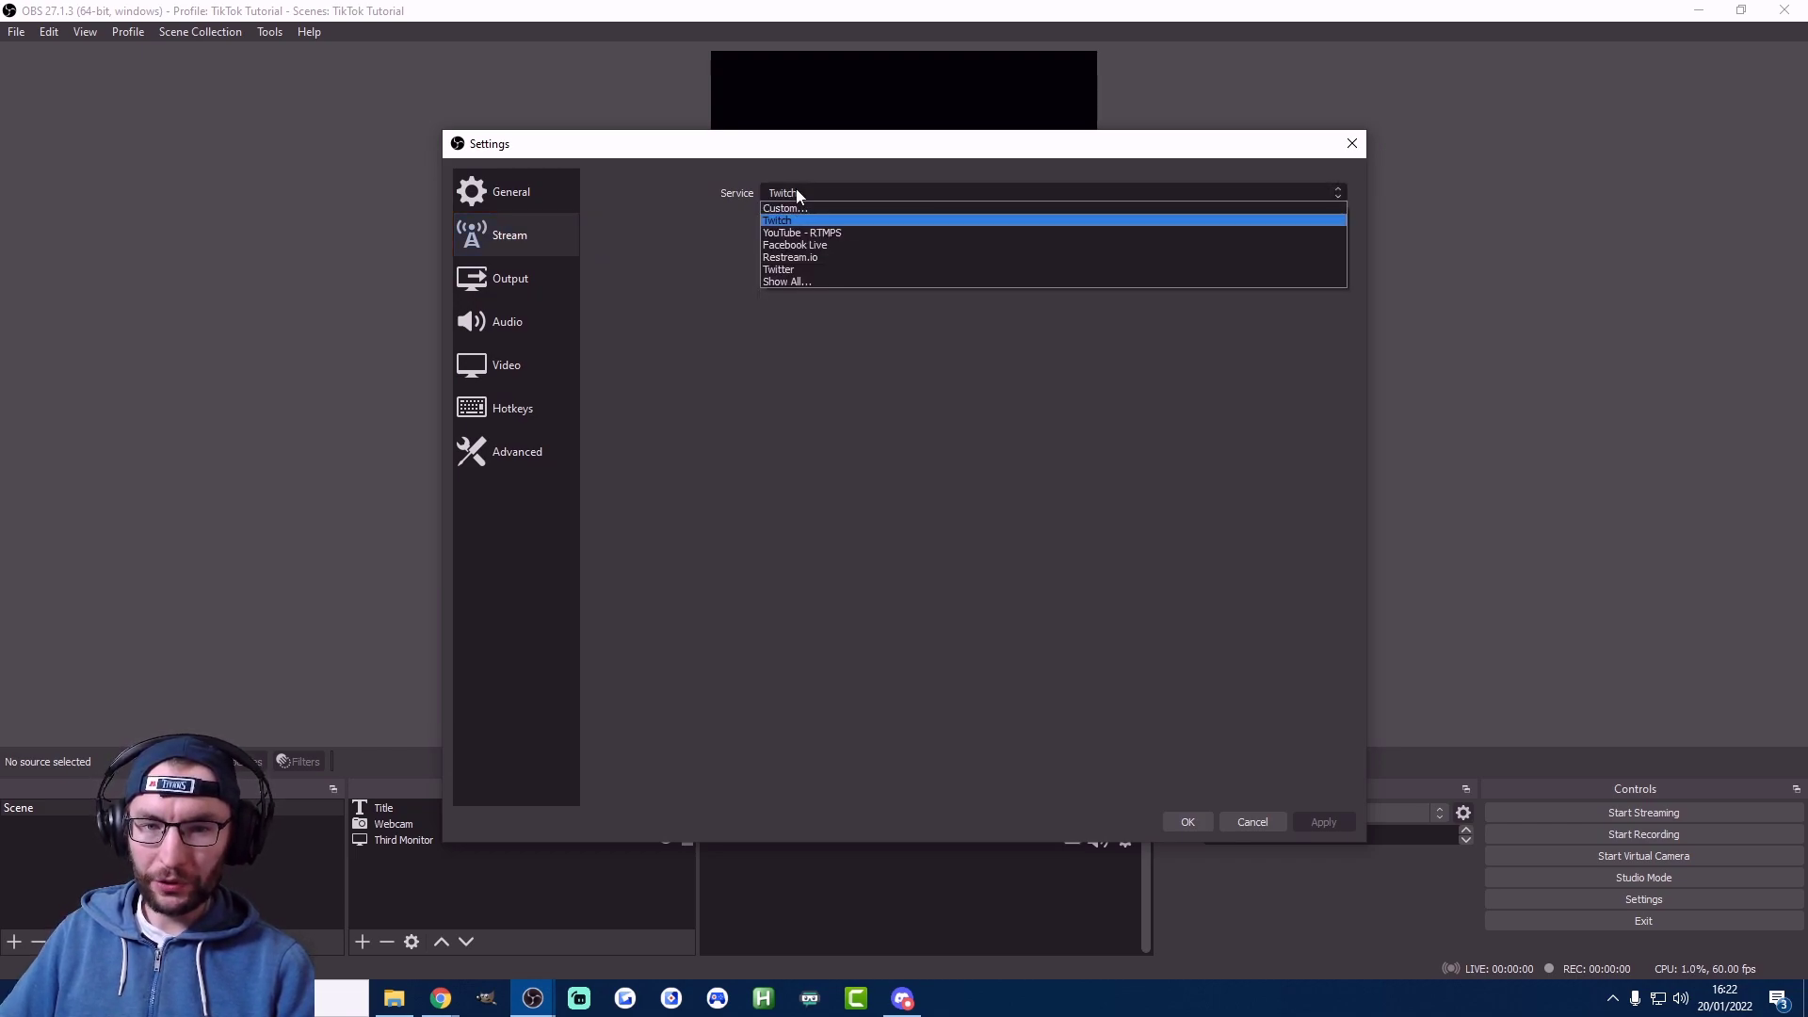
left_click(793, 208)
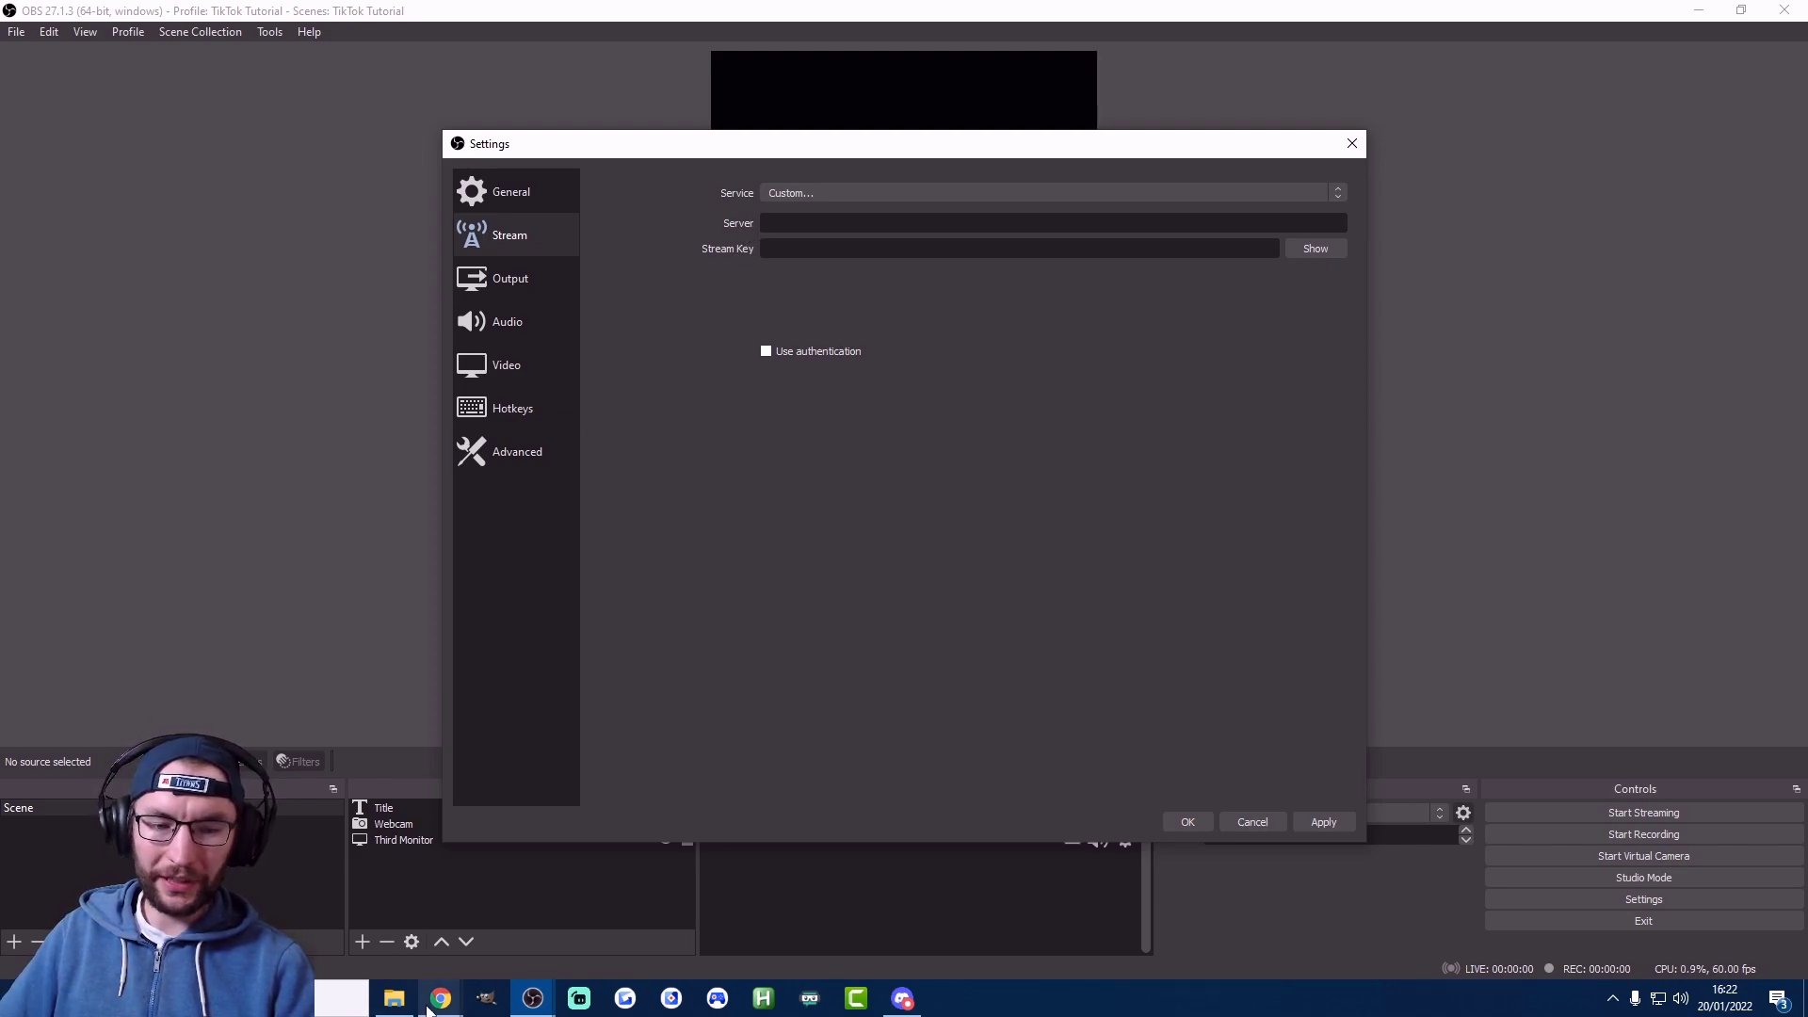
Step: Paste the TikTok LIVE rtmps server URL into the Server field
mouse_move(432, 1013)
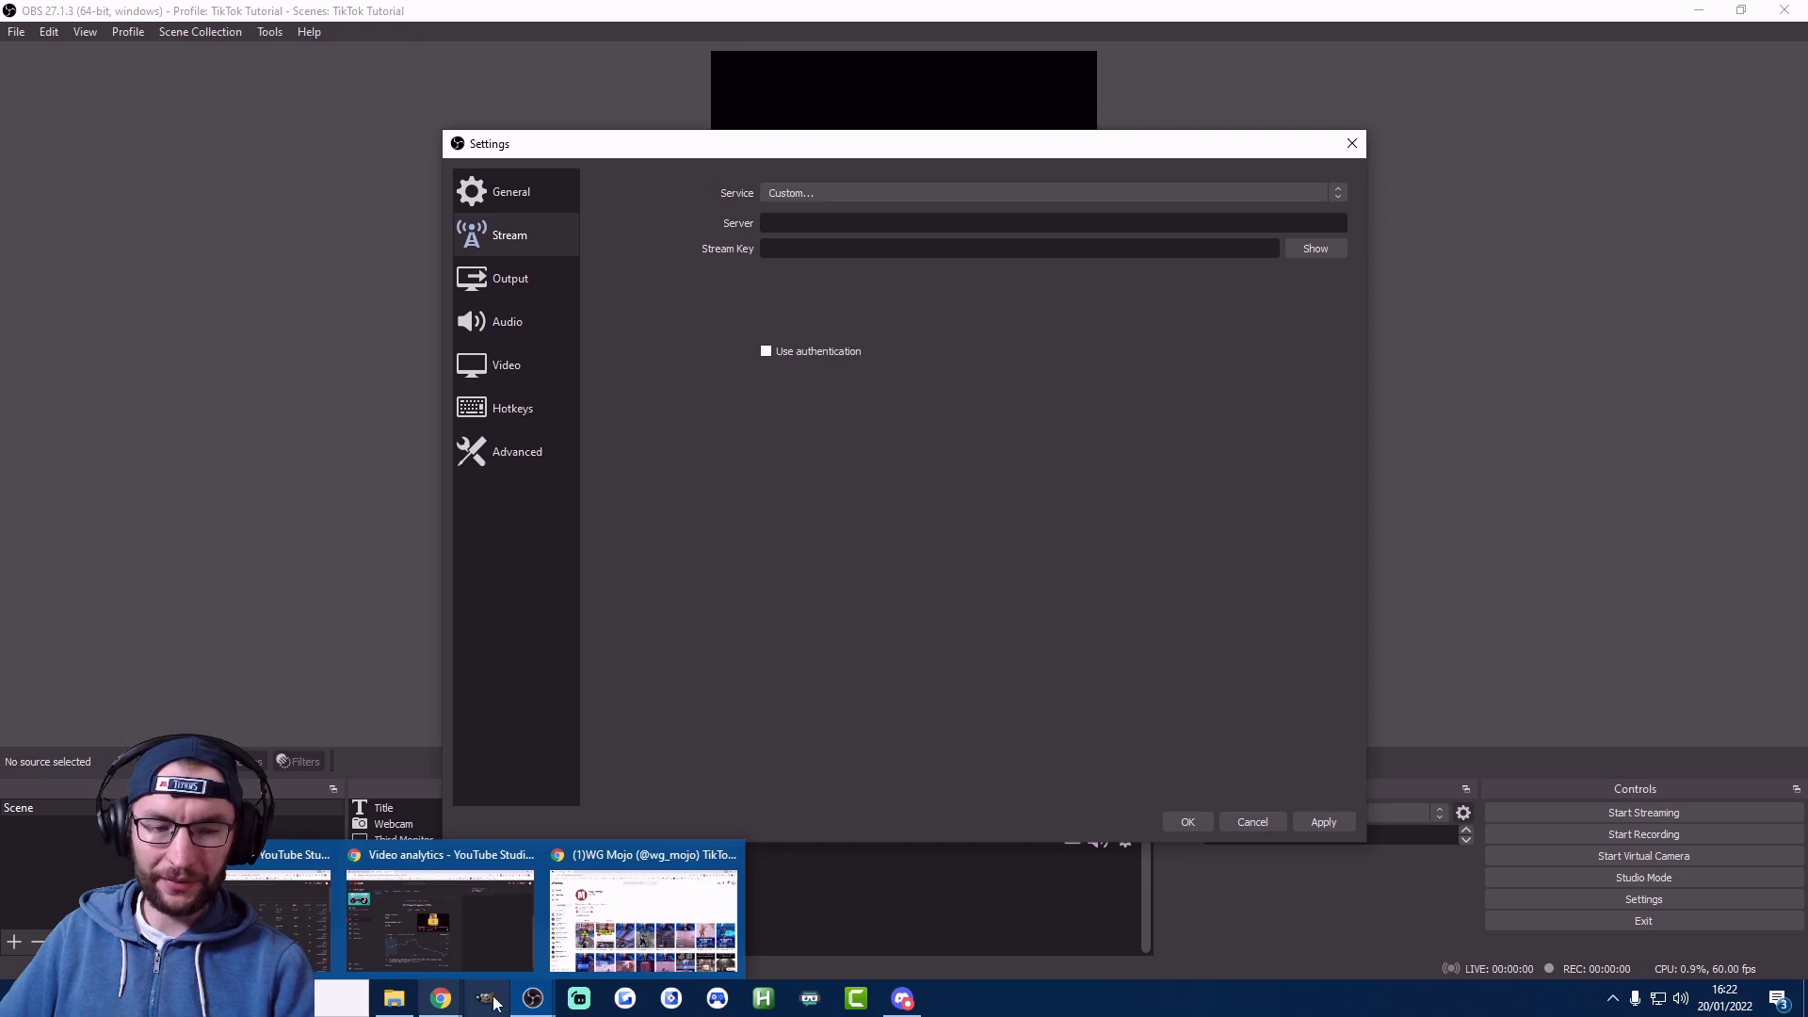
left_click(643, 918)
mouse_move(551, 1000)
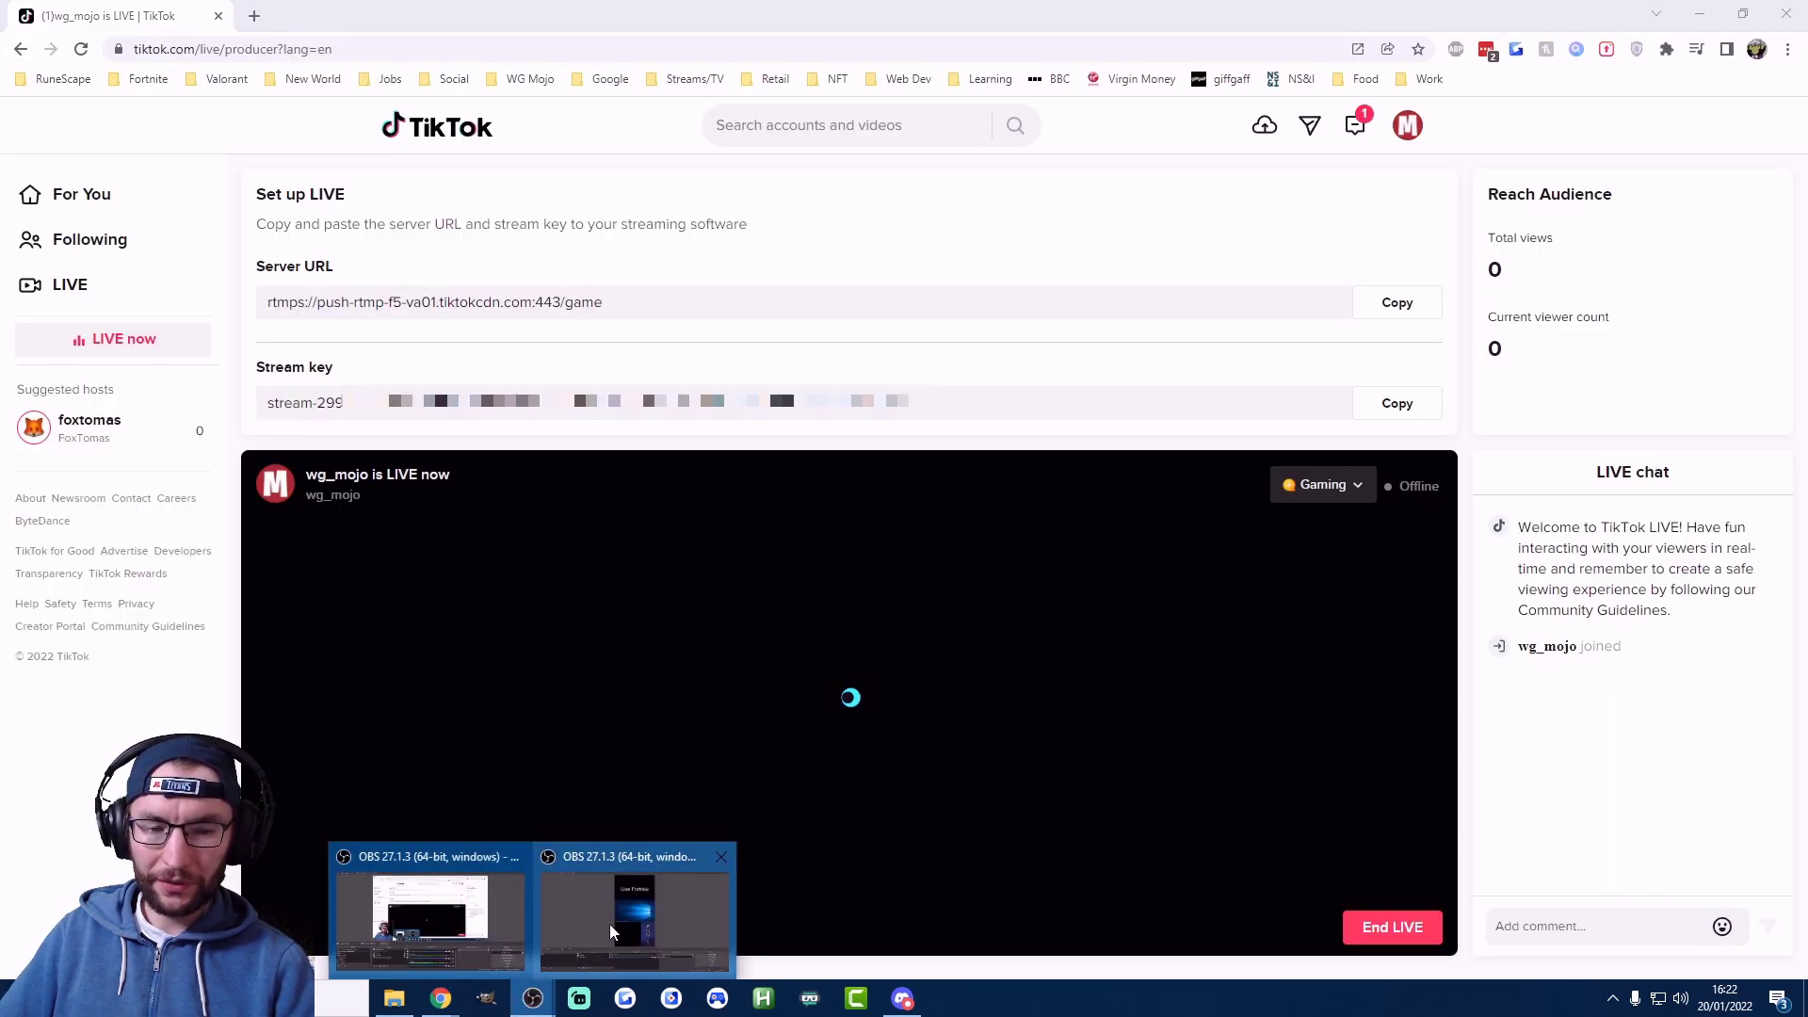
left_click(609, 924)
left_click(825, 217)
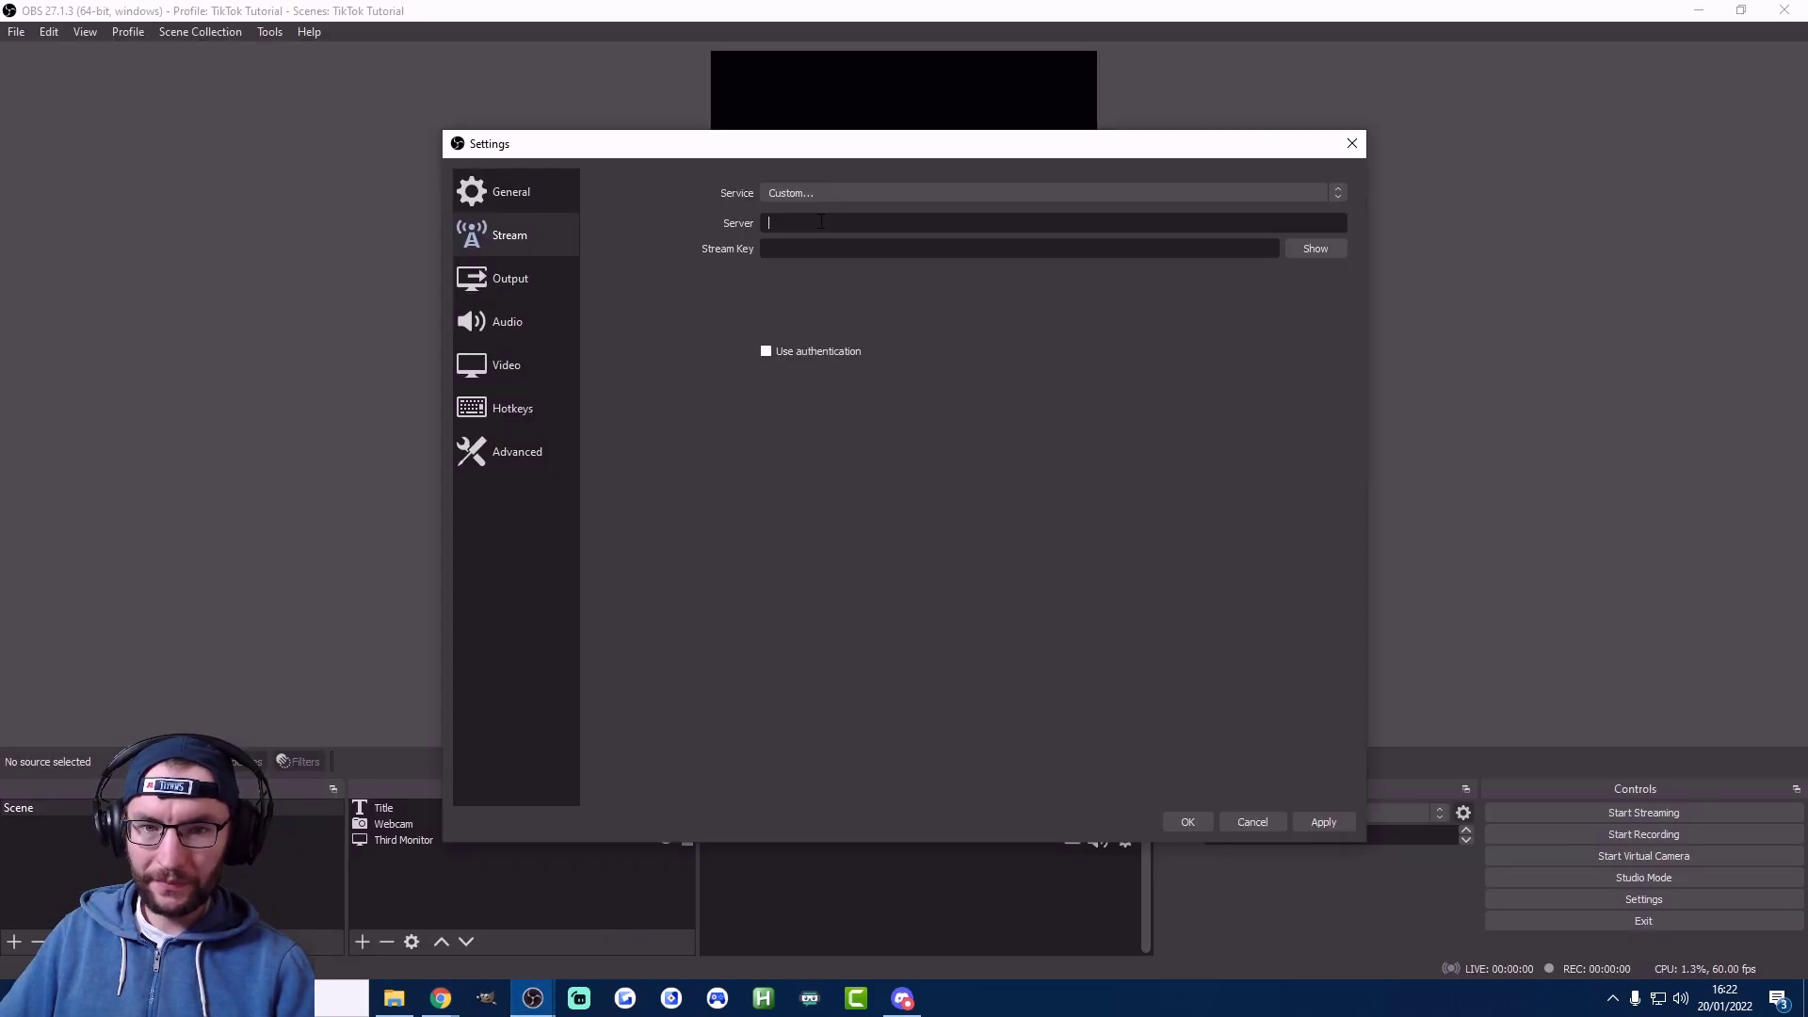
type("rtmps://push-rtmp-f5-va01.tiktokcdn.com:443/game")
Step: Copy the TikTok stream key into the Stream Key field and save the settings
mouse_move(440, 998)
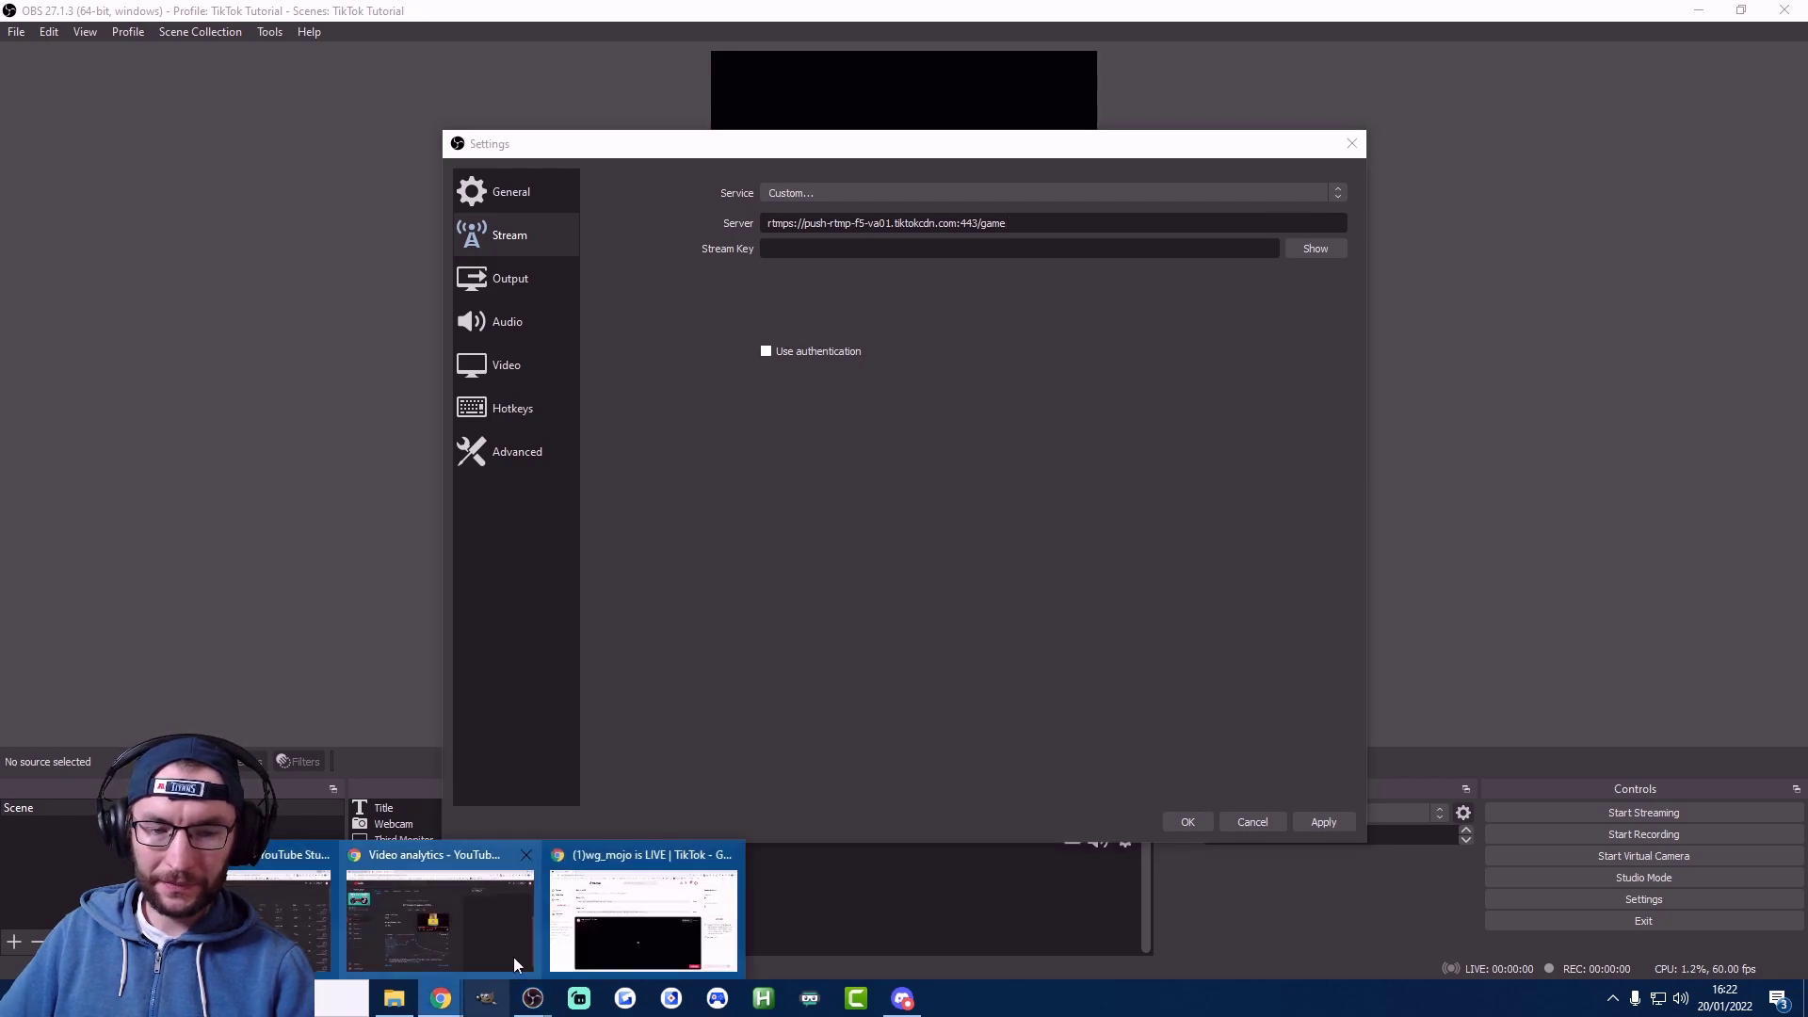
left_click(641, 918)
left_click(1429, 416)
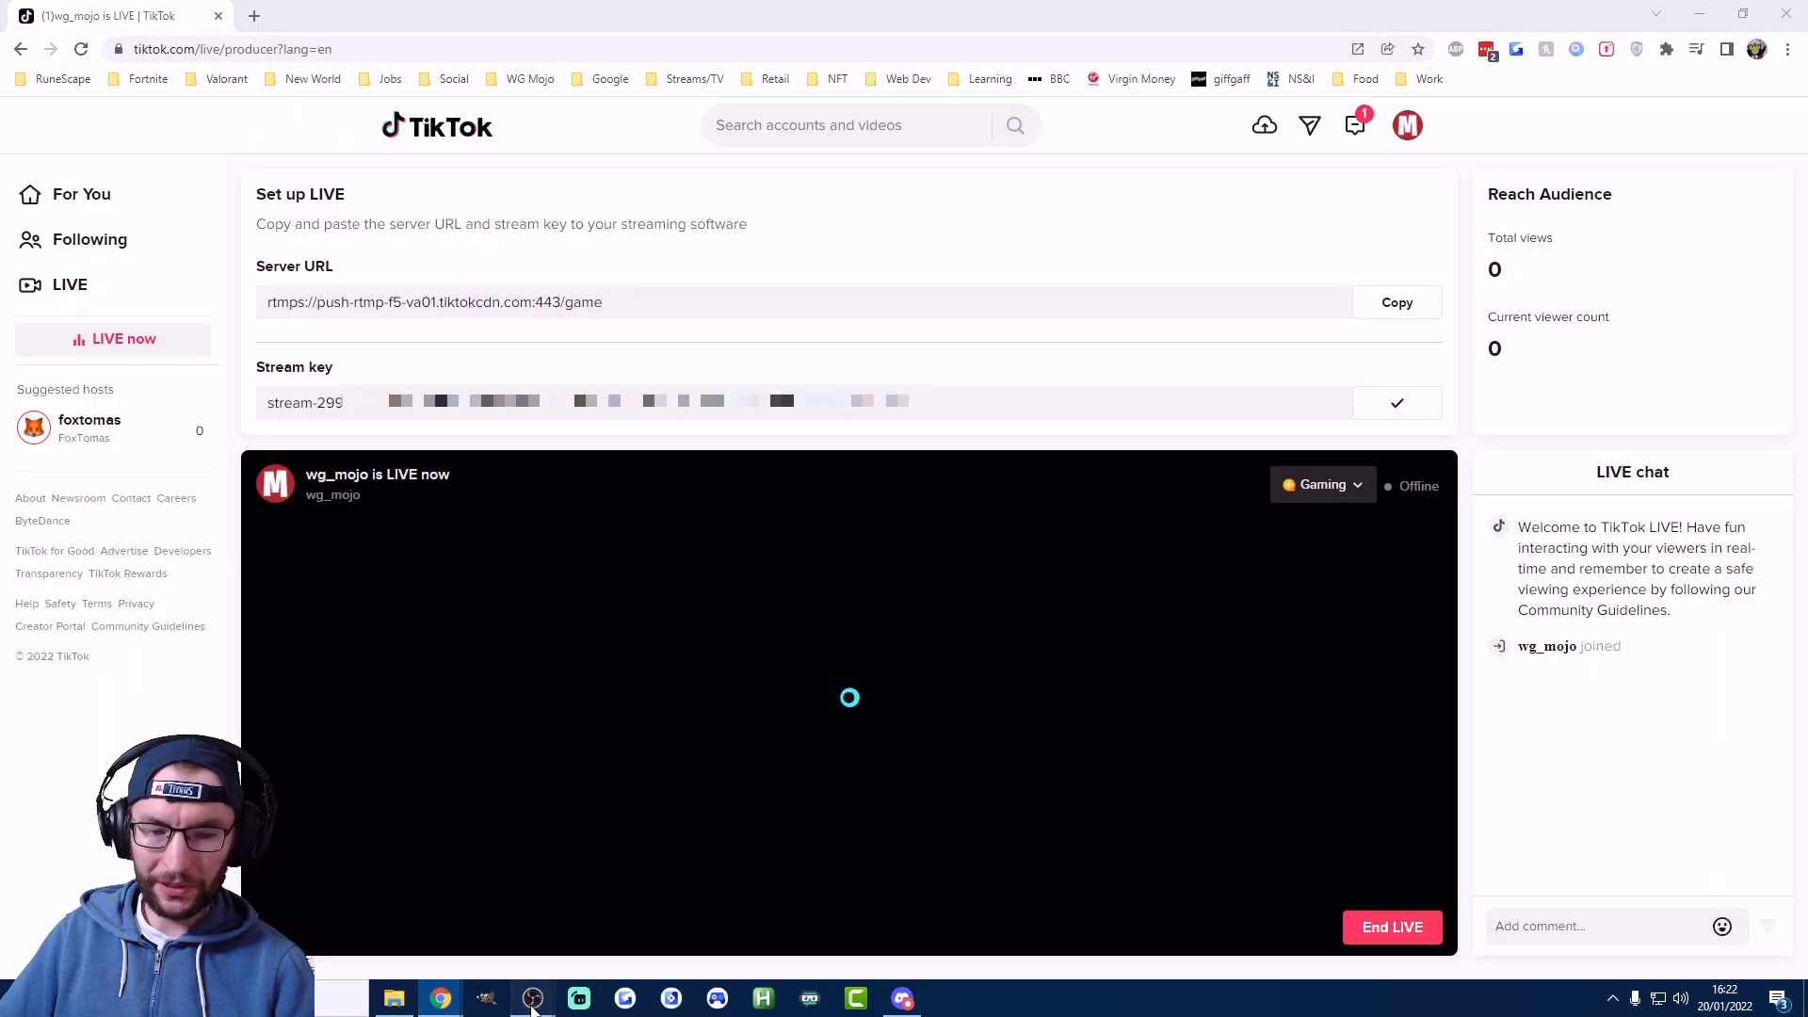
mouse_move(533, 998)
left_click(632, 917)
left_click(896, 251)
key("ctrl+v")
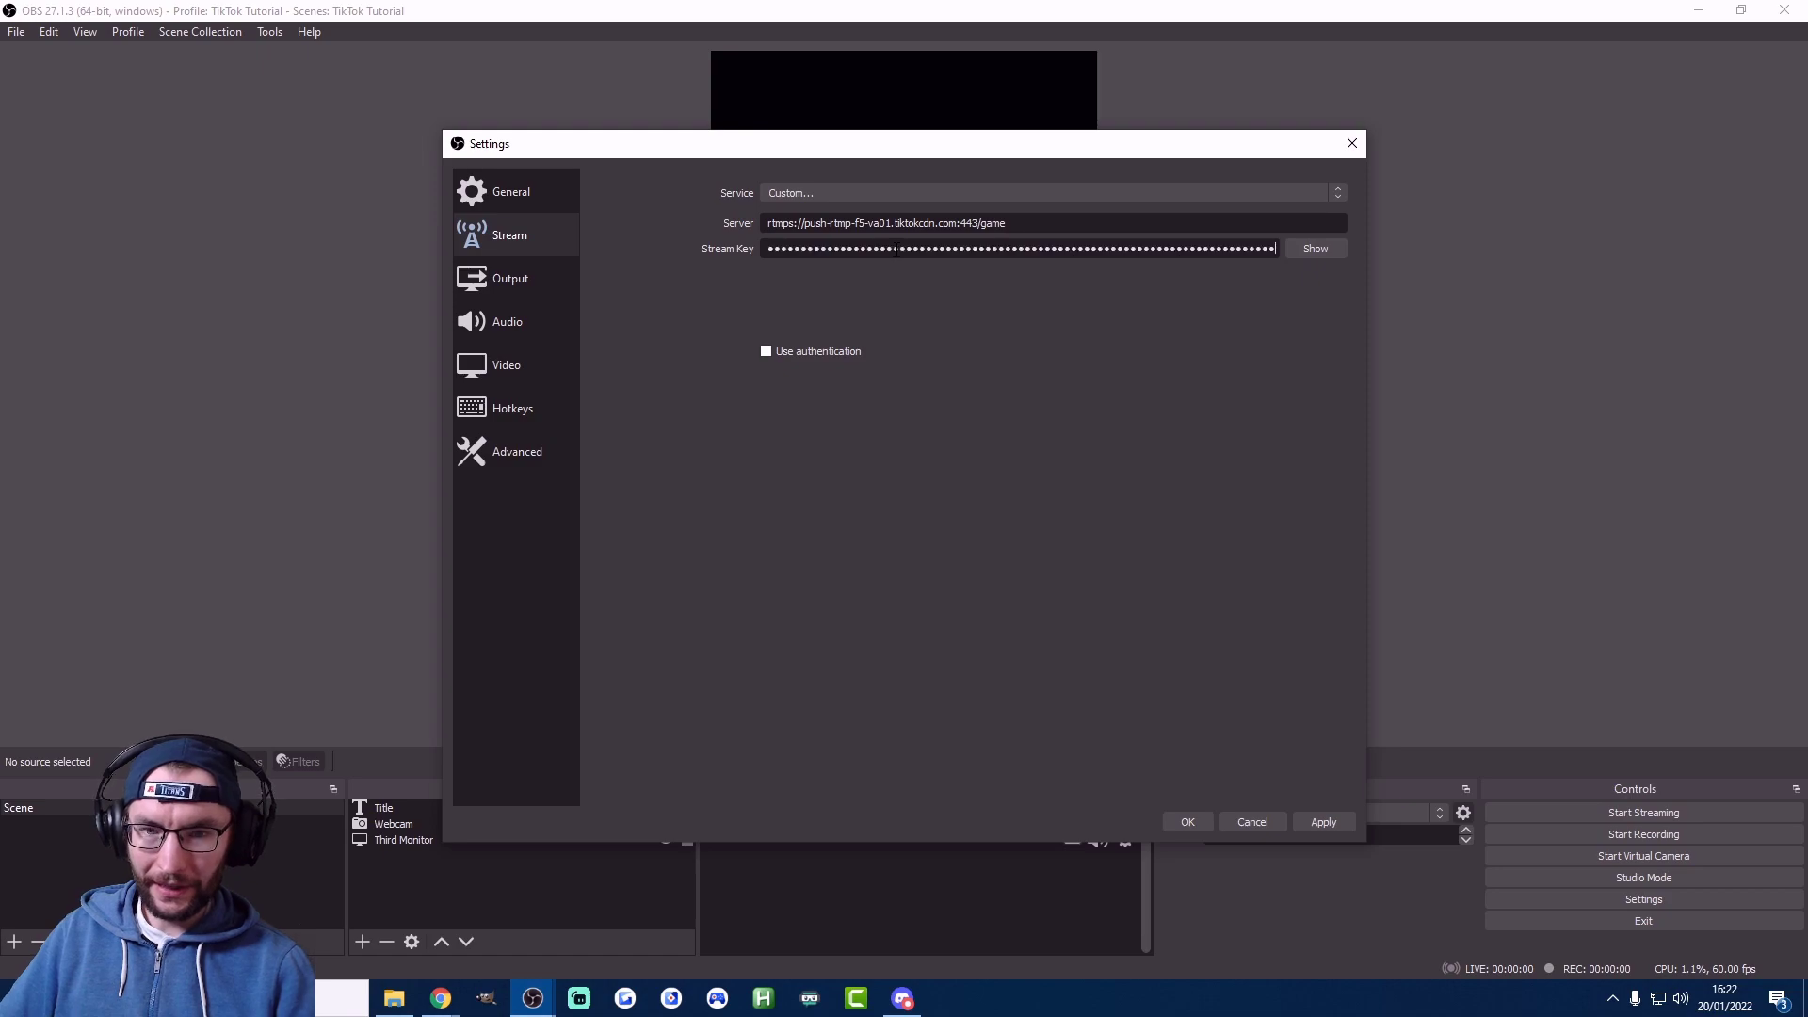
left_click(1179, 824)
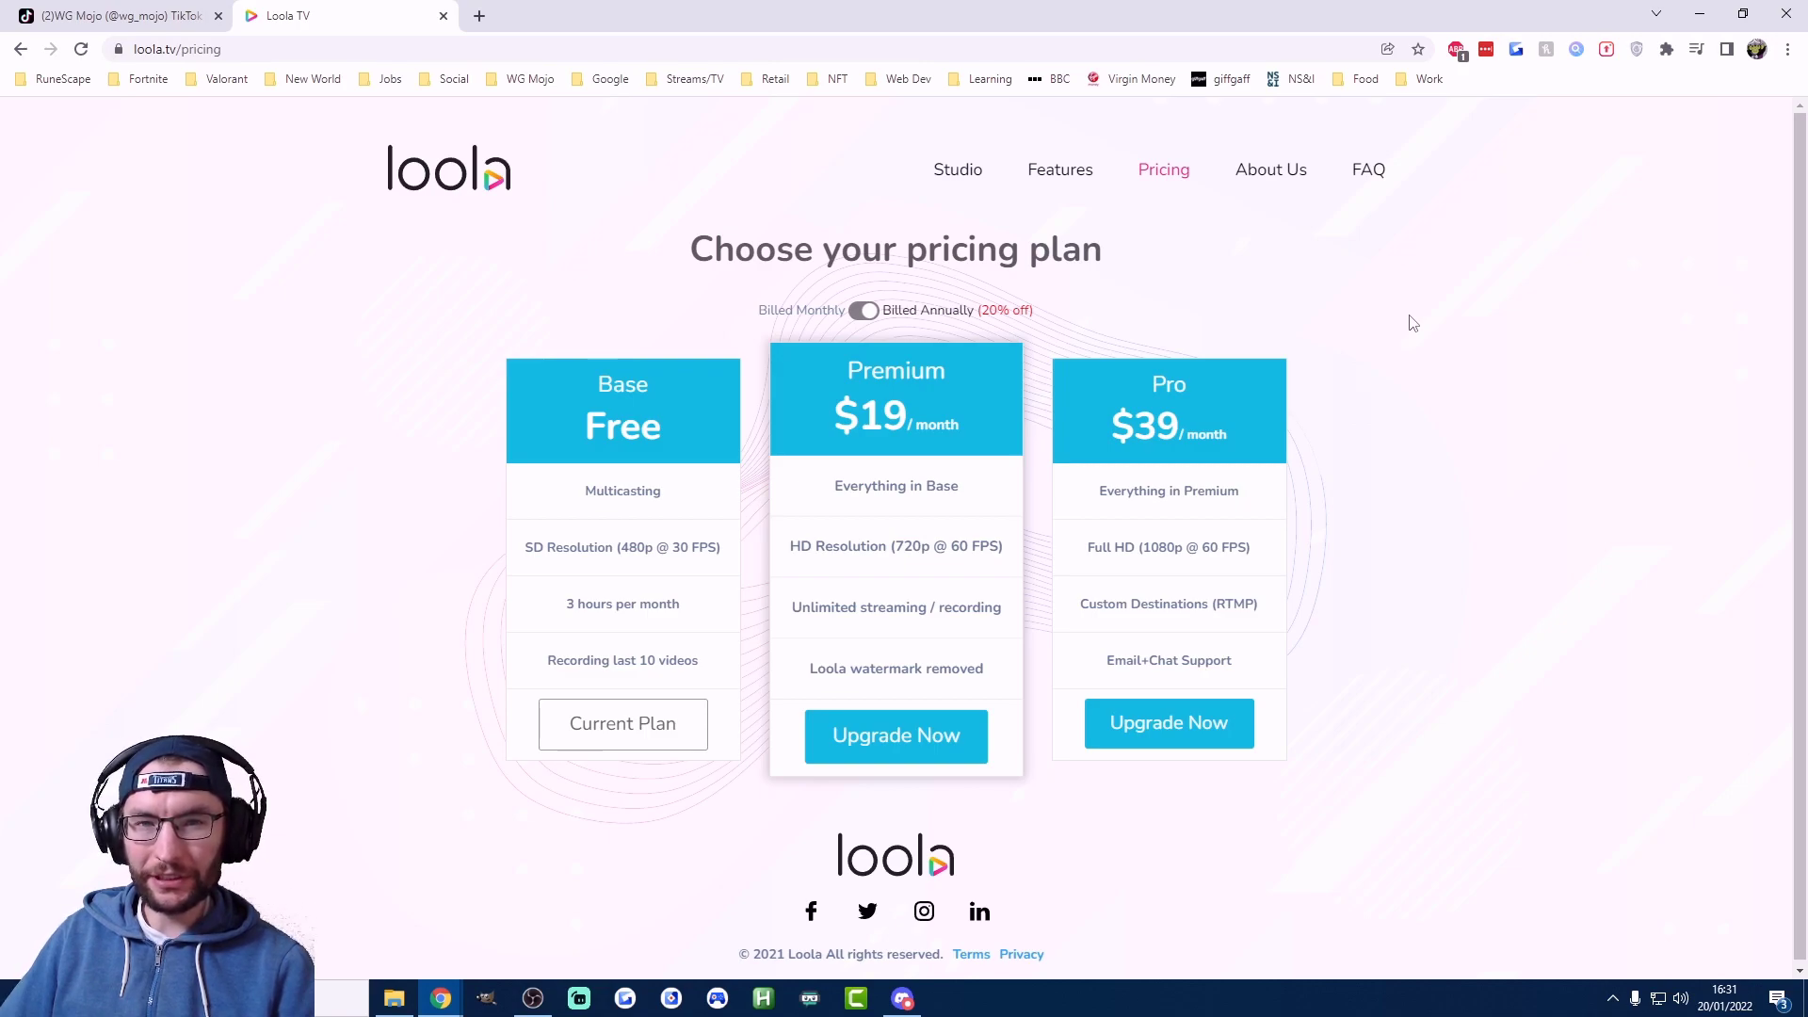
Step: Switch Loola.tv pricing to monthly billing ($24 Premium, $49 Pro) and minimise the browser
left_click(864, 312)
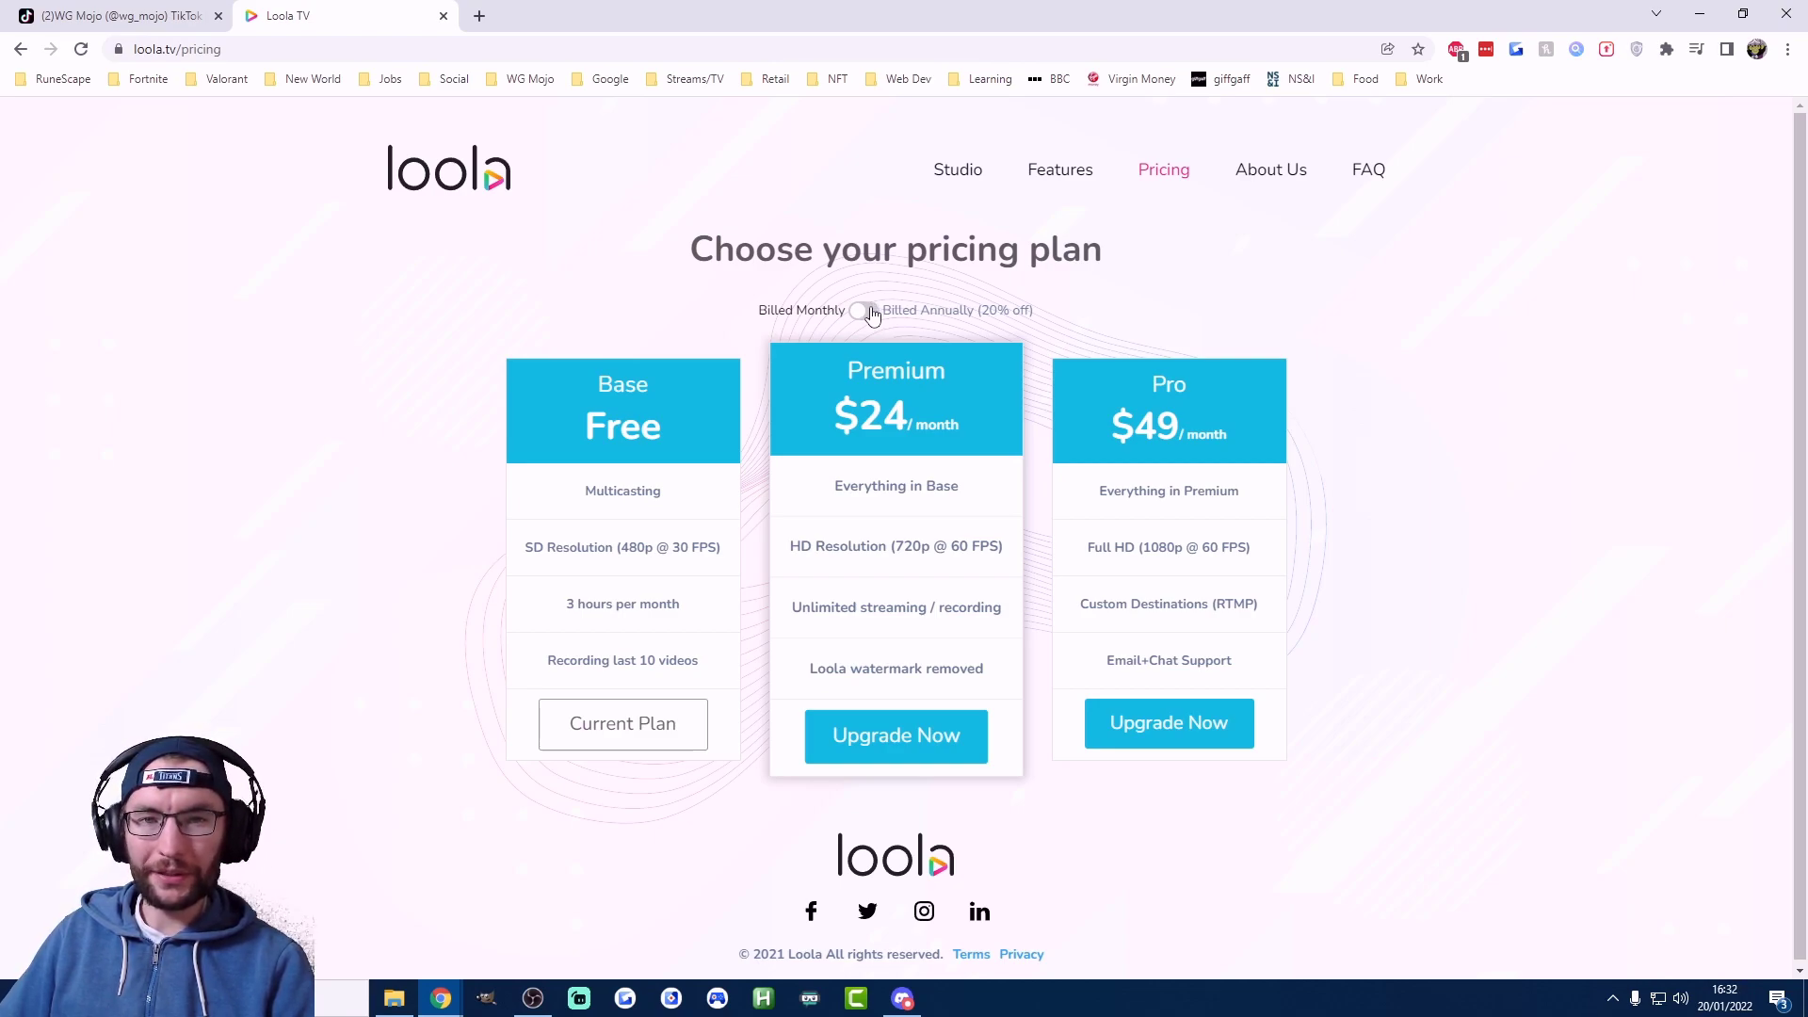
scroll(1331, 242, "down", 1)
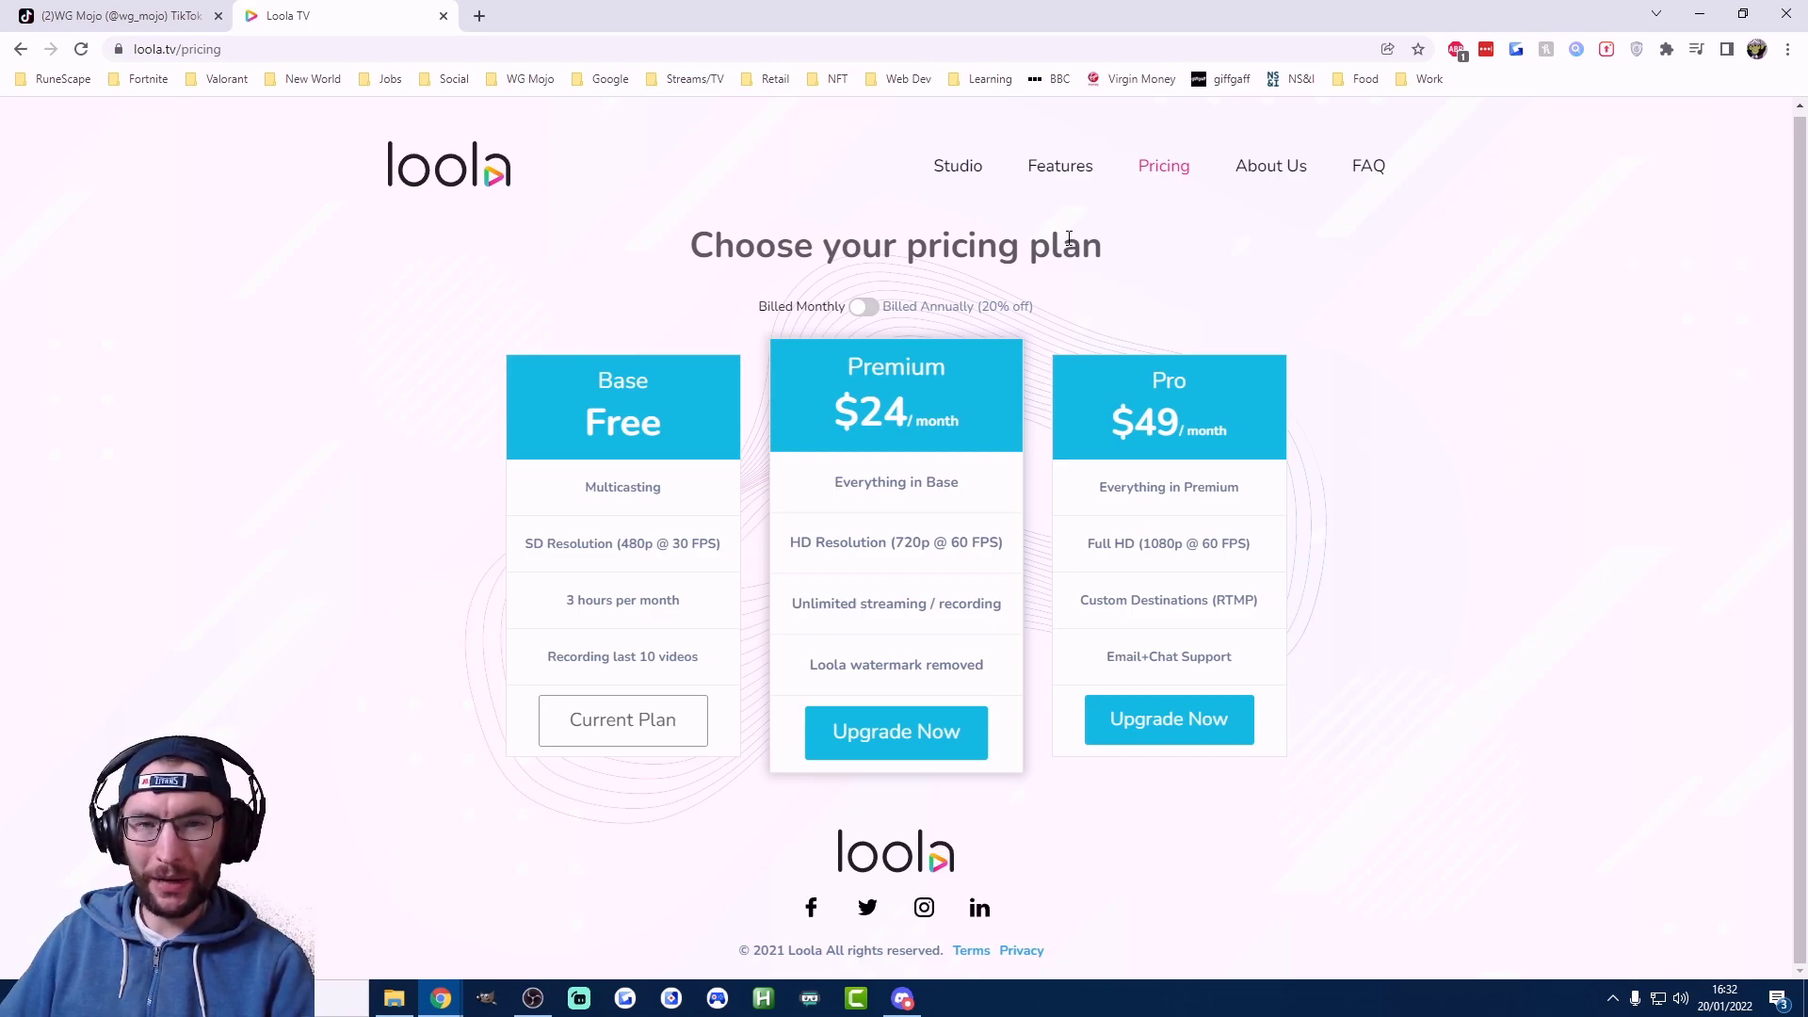
left_click(1687, 18)
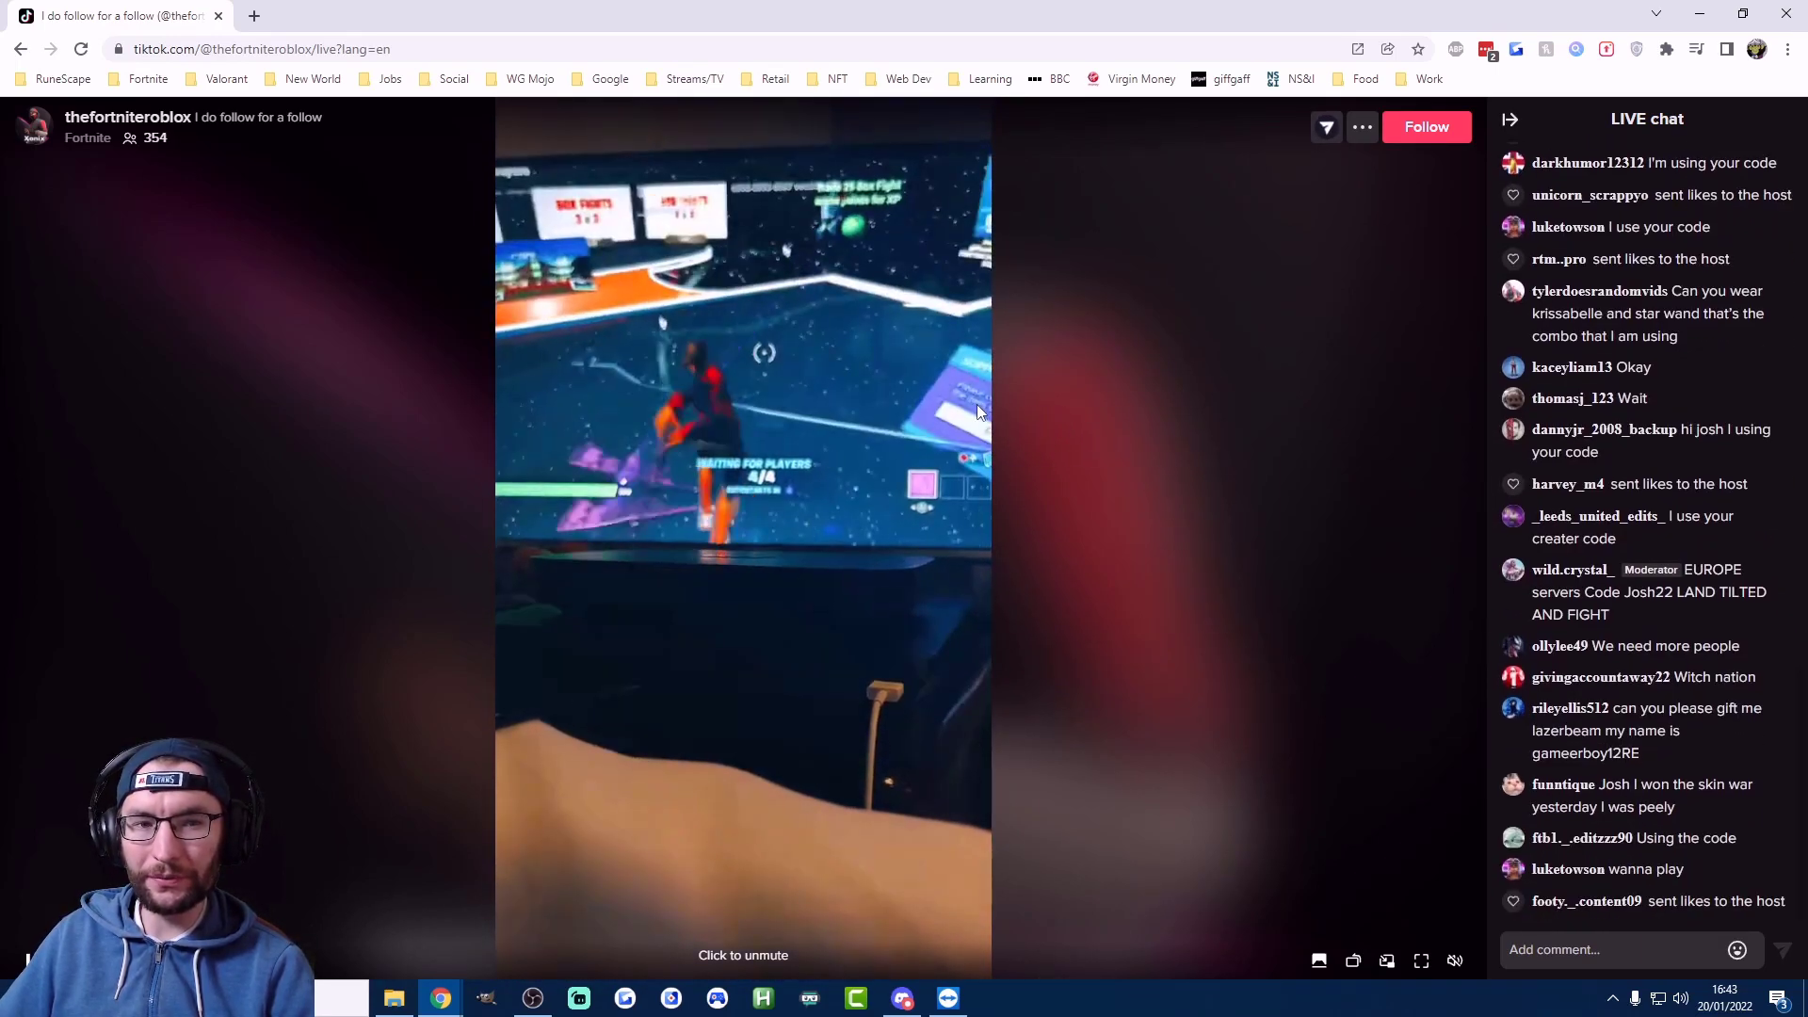
Step: Highlight '/live?lang=en' at the end of the TikTok LIVE stream's web address
left_click(332, 49)
left_click_drag(386, 49, 479, 41)
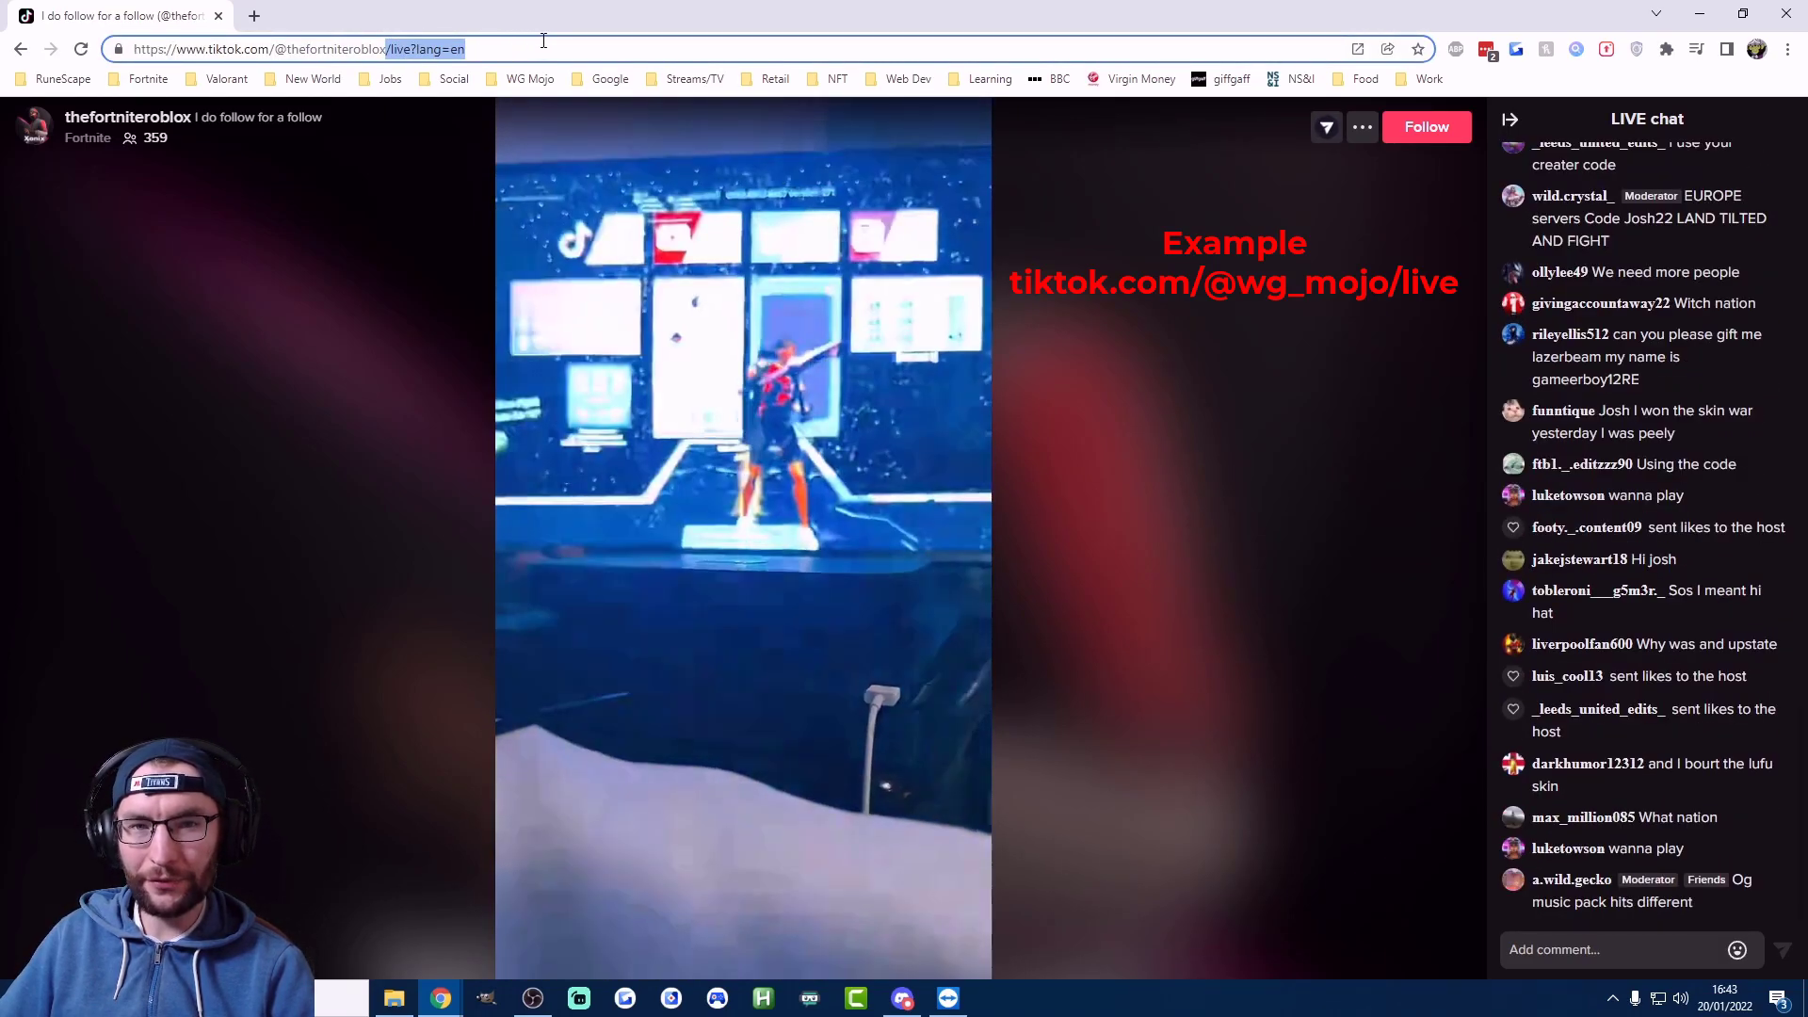